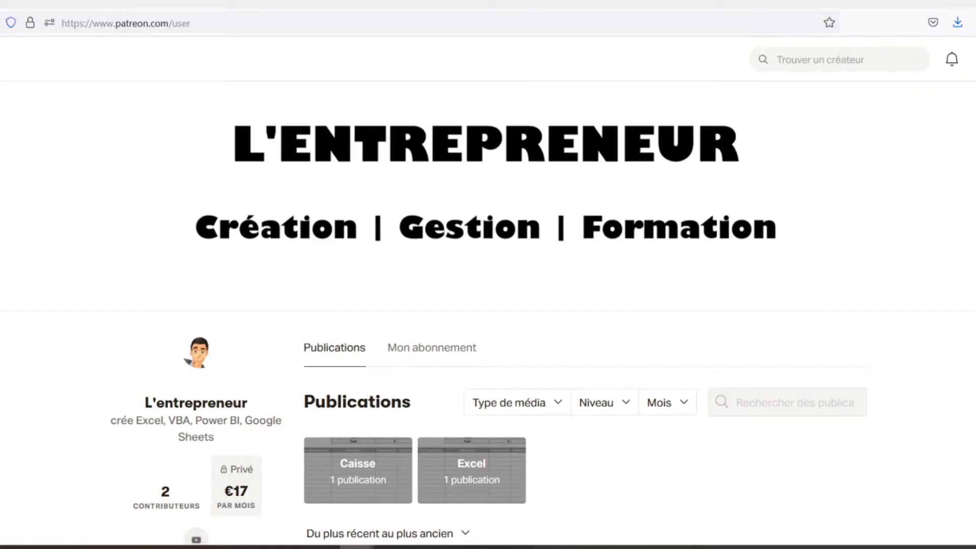
Examine the creator's Patreon publications down to the Feuilles de caisse post with its caisse.xlsx attachment.
{"action": "scroll", "coordinate": [488, 320], "scroll_direction": "down", "scroll_amount": 3}
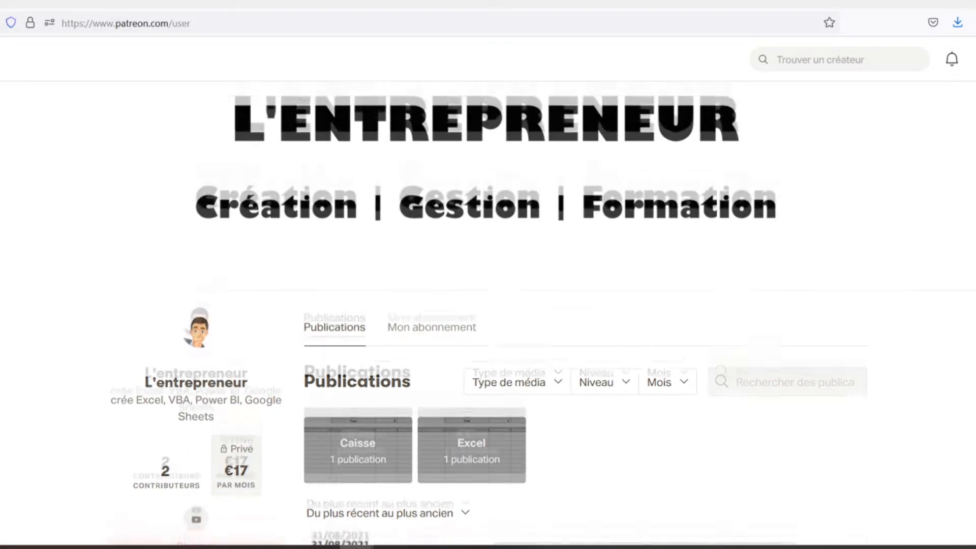
{"action": "scroll", "coordinate": [487, 310], "scroll_direction": "down", "scroll_amount": 3}
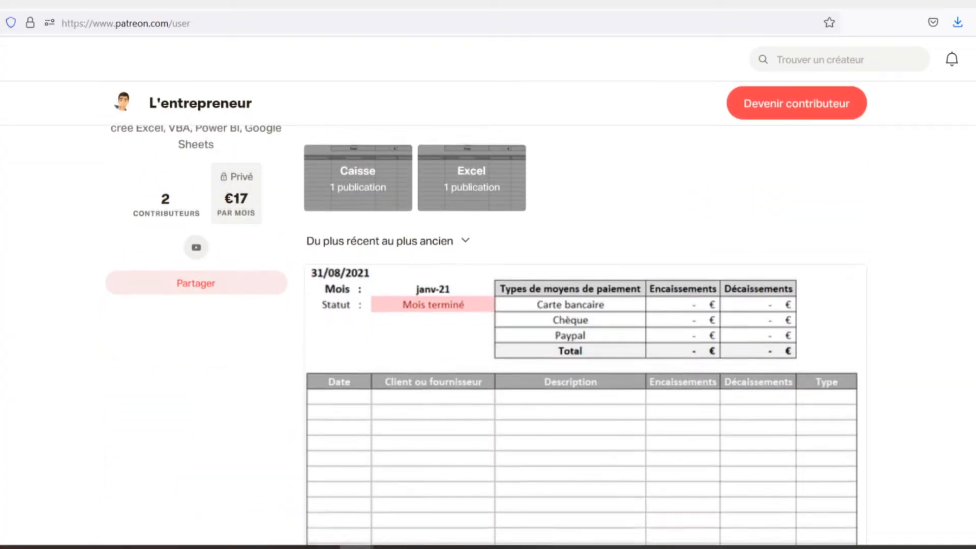
{"action": "scroll", "coordinate": [488, 305], "scroll_direction": "down", "scroll_amount": 2}
{"action": "scroll", "coordinate": [488, 305], "scroll_direction": "down", "scroll_amount": 2}
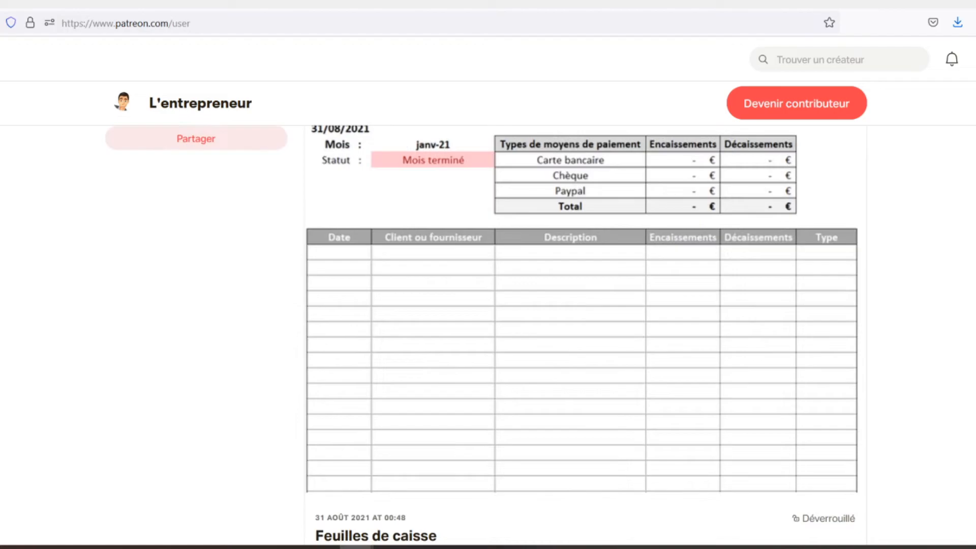
{"action": "scroll", "coordinate": [488, 305], "scroll_direction": "down", "scroll_amount": 2}
{"action": "scroll", "coordinate": [488, 305], "scroll_direction": "down", "scroll_amount": 2}
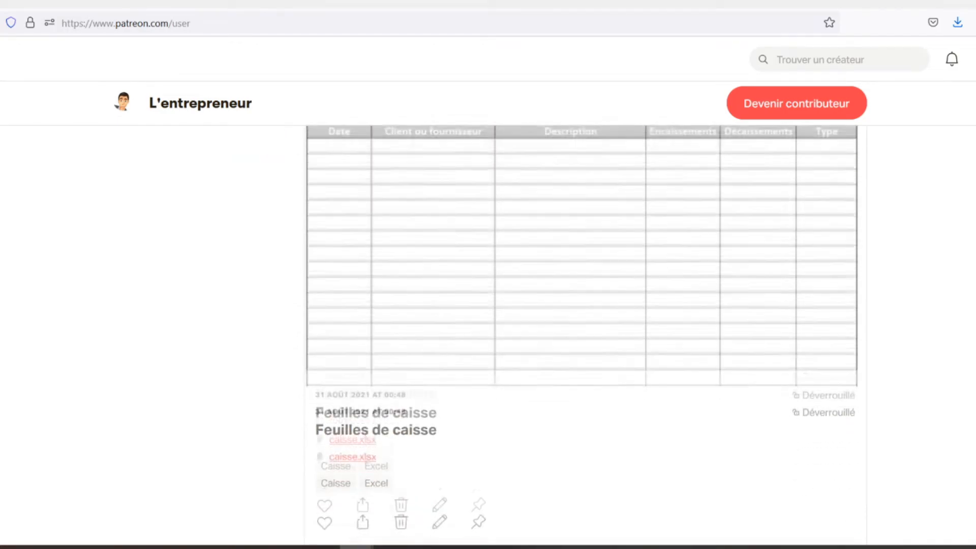
{"action": "scroll", "coordinate": [488, 304], "scroll_direction": "down", "scroll_amount": 2}
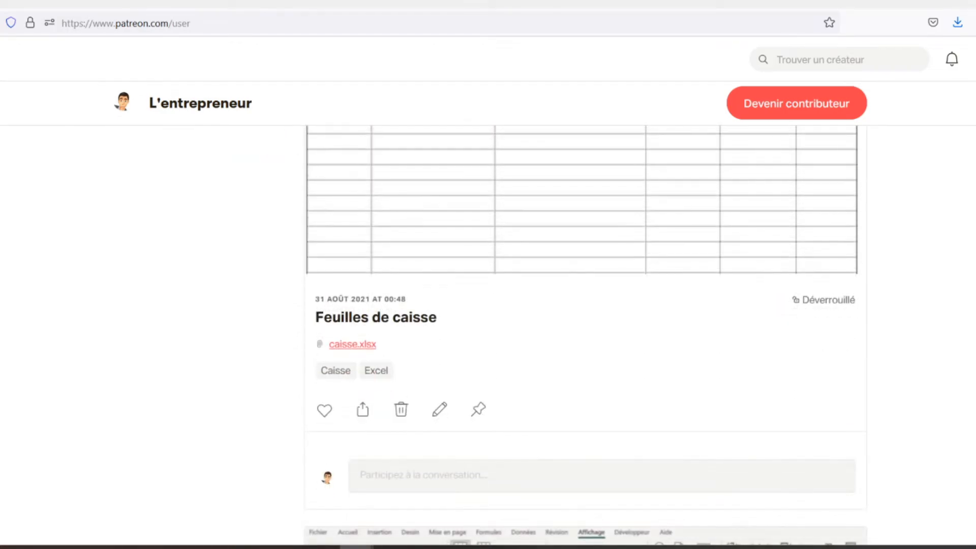
{"action": "scroll", "coordinate": [488, 305], "scroll_direction": "down", "scroll_amount": 2}
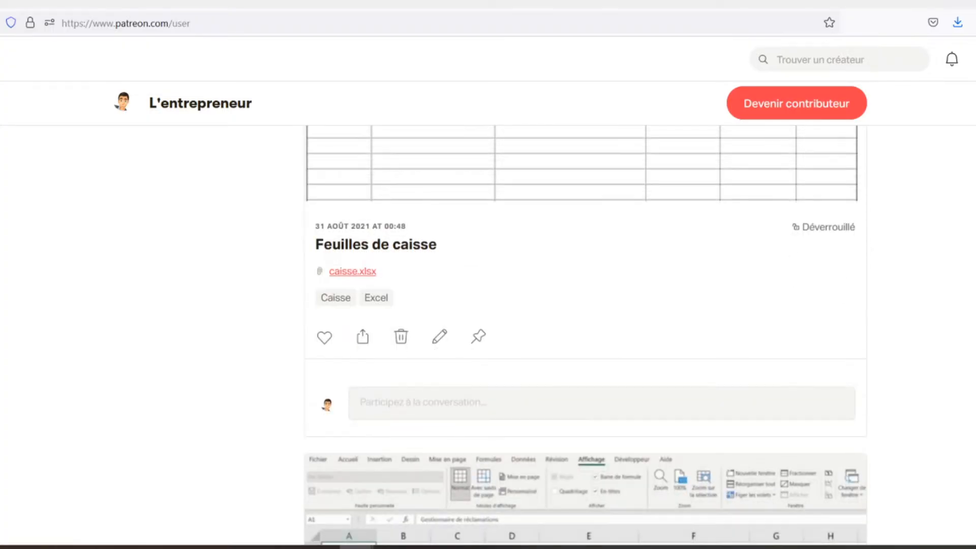
{"action": "scroll", "coordinate": [585, 340], "scroll_direction": "down", "scroll_amount": 2}
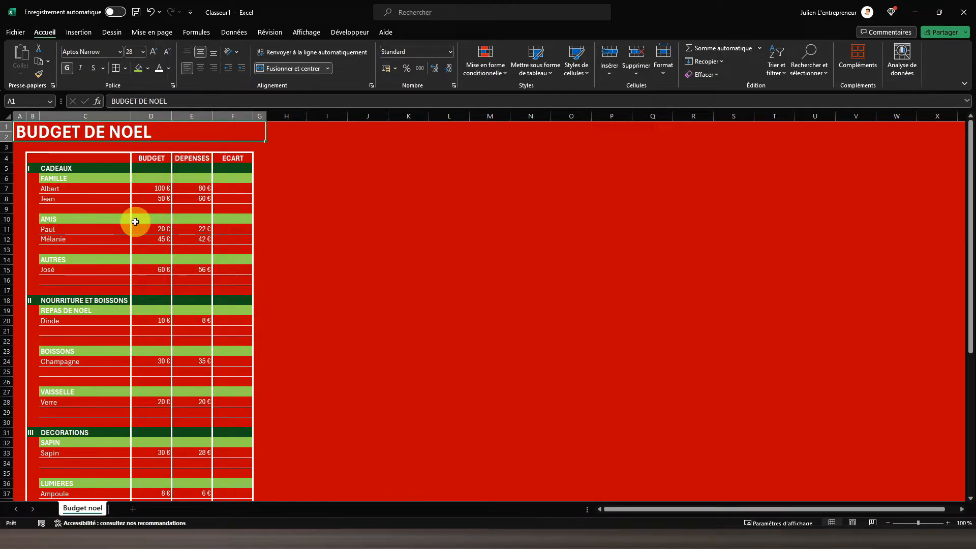
Enter the subtotal formula =SOMME(D7:D9) in D6 for the FAMILLE budget.
{"action": "left_click", "coordinate": [152, 177]}
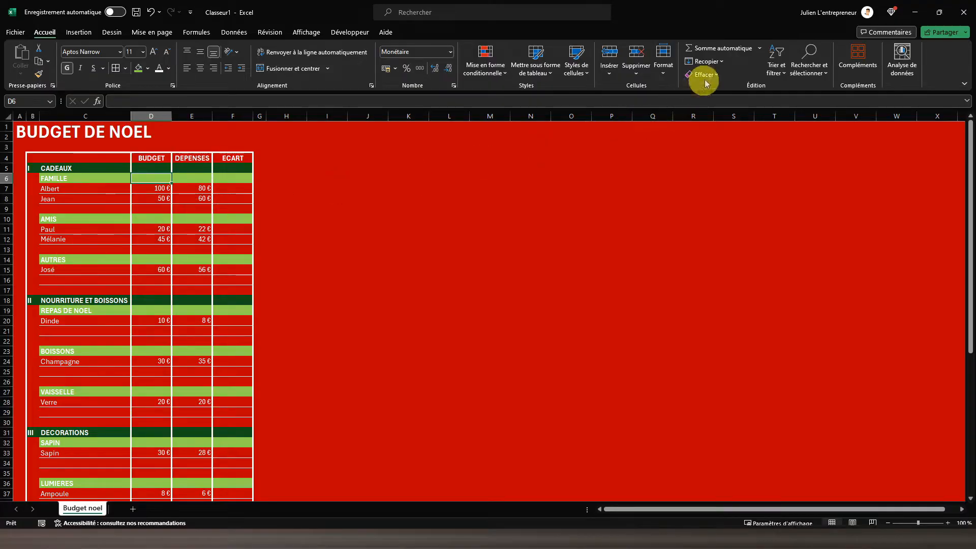
{"action": "left_click", "coordinate": [712, 48]}
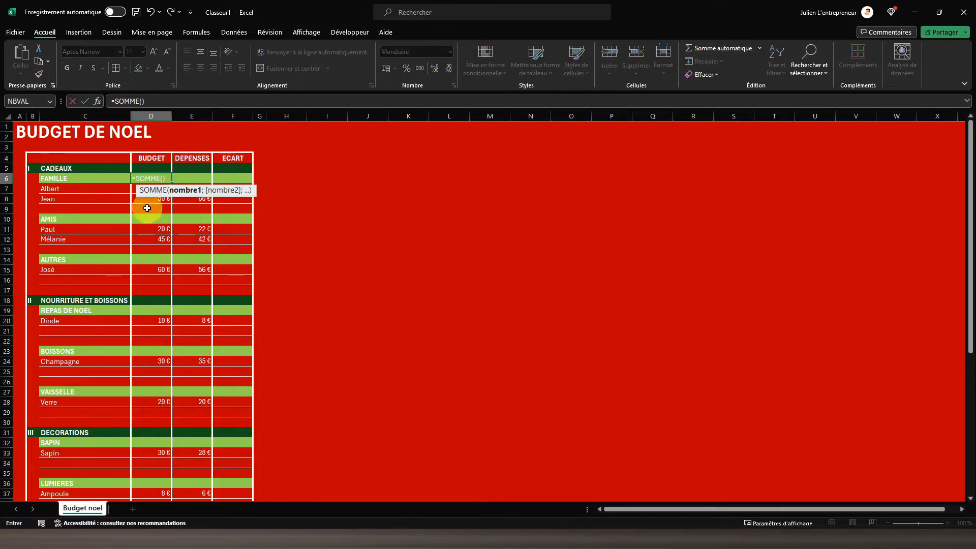
{"action": "left_click_drag", "start_coordinate": [147, 208], "coordinate": [144, 190]}
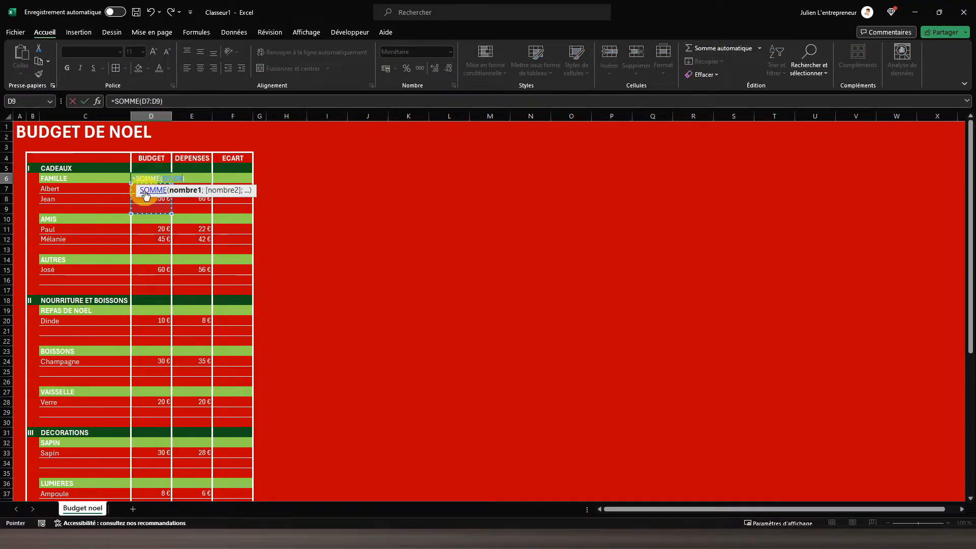
{"action": "key", "text": "Return"}
Copy the D6 subtotal and paste only its formula into the BUDGET, DEPENSES and ECART cells of every light-green subcategory row, through HEBERGEMENT(S).
{"action": "right_click", "coordinate": [147, 176]}
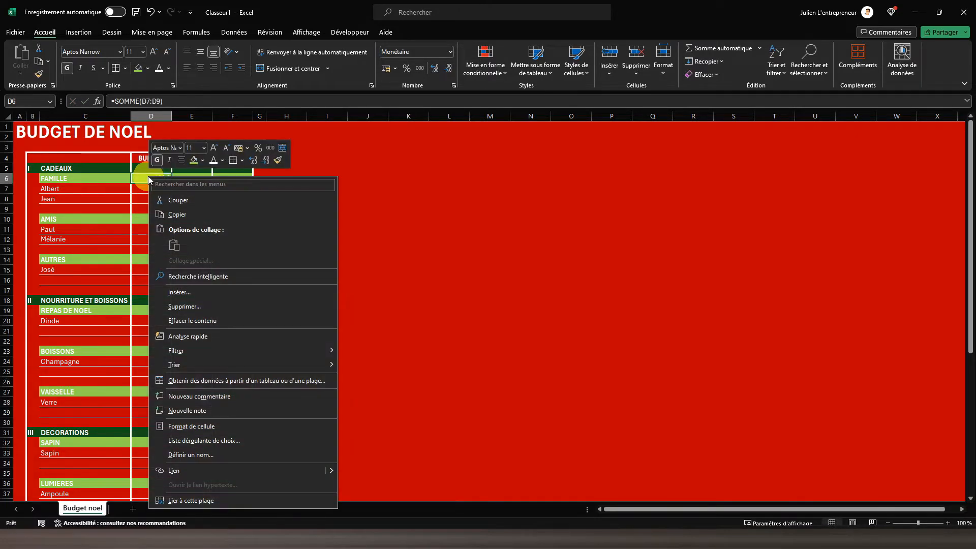
{"action": "left_click", "coordinate": [175, 215]}
{"action": "left_click_drag", "start_coordinate": [181, 178], "coordinate": [233, 180]}
{"action": "left_click_drag", "start_coordinate": [144, 218], "coordinate": [224, 220]}
{"action": "left_click_drag", "start_coordinate": [142, 258], "coordinate": [228, 259]}
{"action": "left_click_drag", "start_coordinate": [144, 310], "coordinate": [219, 309]}
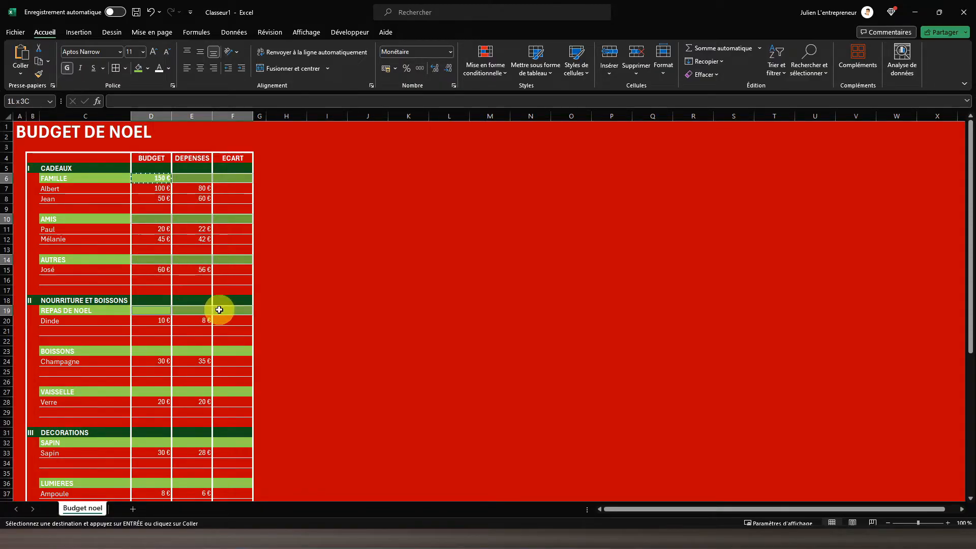
{"action": "scroll", "coordinate": [219, 309], "scroll_direction": "down", "scroll_amount": 4}
{"action": "left_click_drag", "start_coordinate": [144, 231], "coordinate": [217, 230]}
{"action": "left_click_drag", "start_coordinate": [148, 269], "coordinate": [233, 270]}
{"action": "left_click_drag", "start_coordinate": [144, 321], "coordinate": [213, 321]}
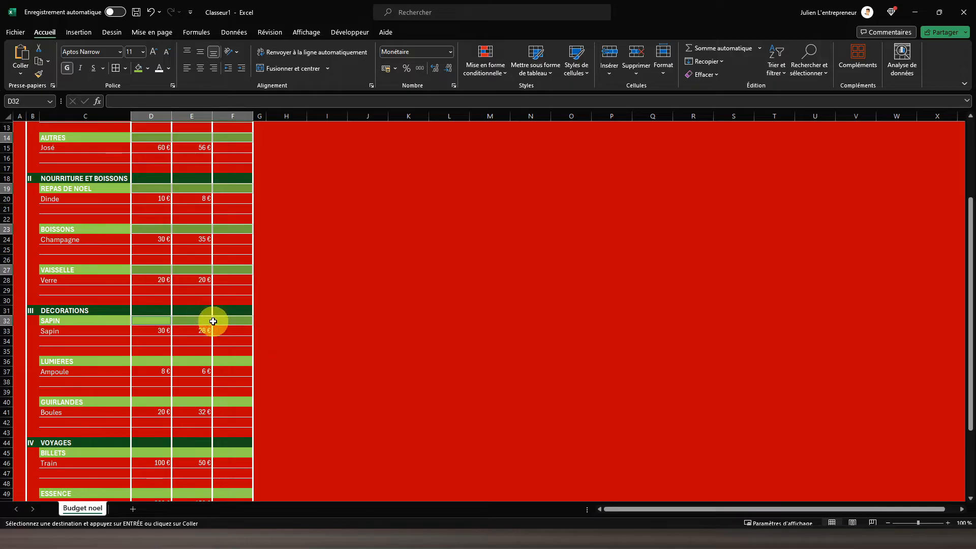
{"action": "scroll", "coordinate": [213, 321], "scroll_direction": "down", "scroll_amount": 5}
{"action": "left_click_drag", "start_coordinate": [138, 211], "coordinate": [228, 213]}
{"action": "left_click_drag", "start_coordinate": [146, 250], "coordinate": [230, 251]}
{"action": "left_click_drag", "start_coordinate": [148, 298], "coordinate": [216, 300]}
{"action": "left_click_drag", "start_coordinate": [153, 338], "coordinate": [218, 337]}
{"action": "left_click_drag", "start_coordinate": [152, 381], "coordinate": [221, 381]}
{"action": "right_click", "coordinate": [221, 381]}
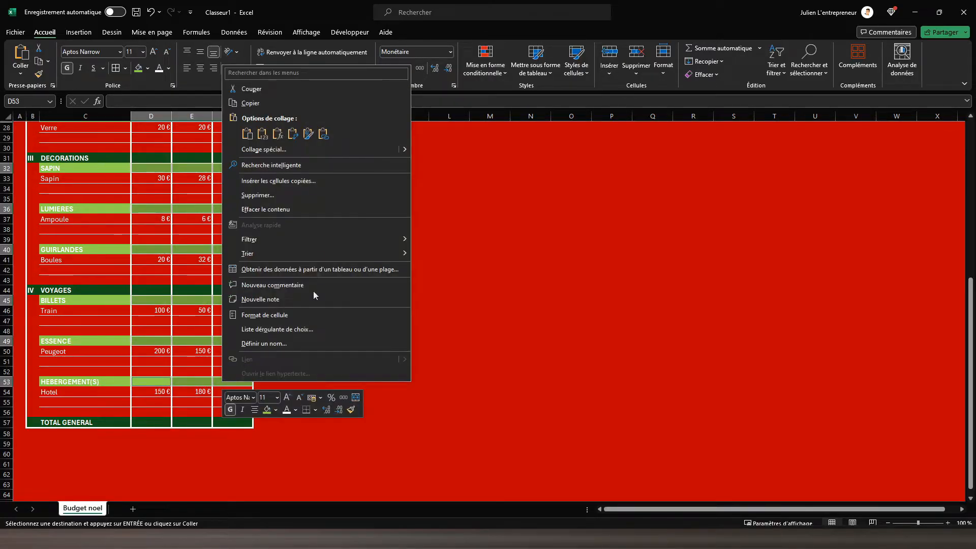
{"action": "left_click", "coordinate": [277, 134]}
{"action": "left_click", "coordinate": [163, 264]}
{"action": "scroll", "coordinate": [164, 264], "scroll_direction": "up", "scroll_amount": 9}
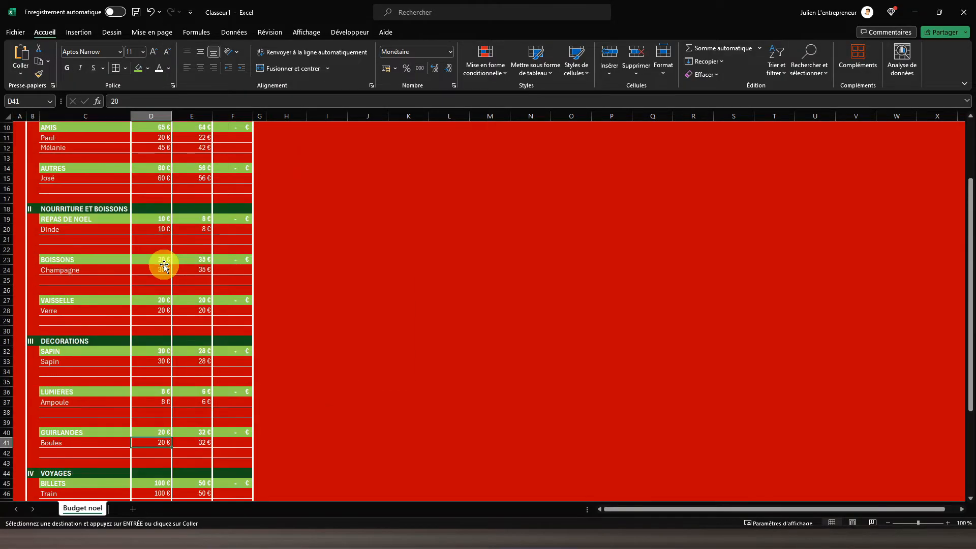
Enter the difference formula =E7-D7 in cell F7 of the ECART column.
{"action": "left_click", "coordinate": [238, 186]}
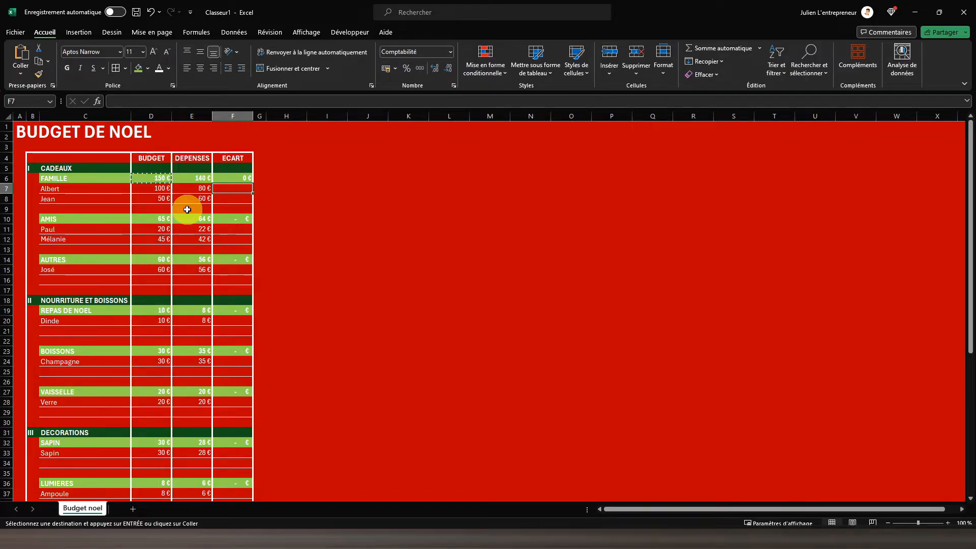
{"action": "type", "text": "="}
{"action": "key", "text": "Left"}
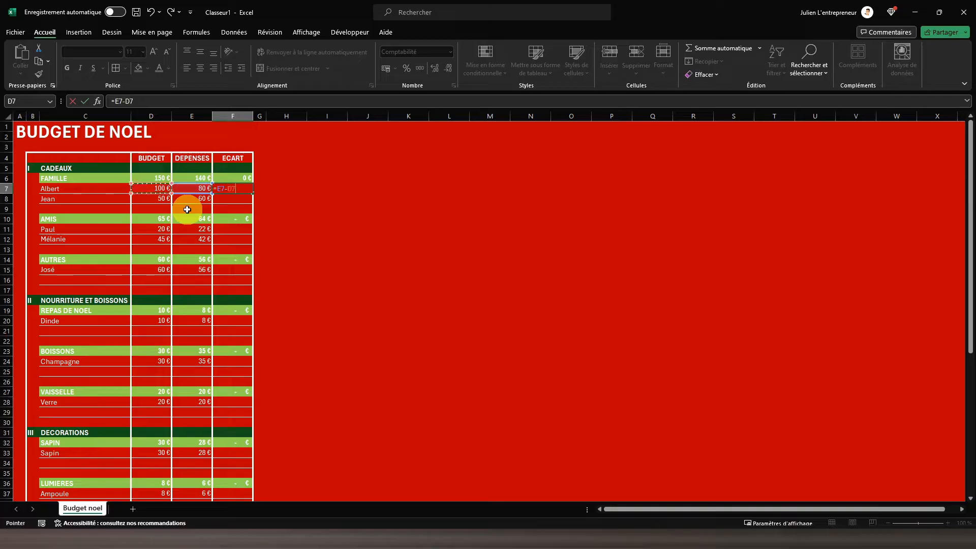
{"action": "key", "text": "Return"}
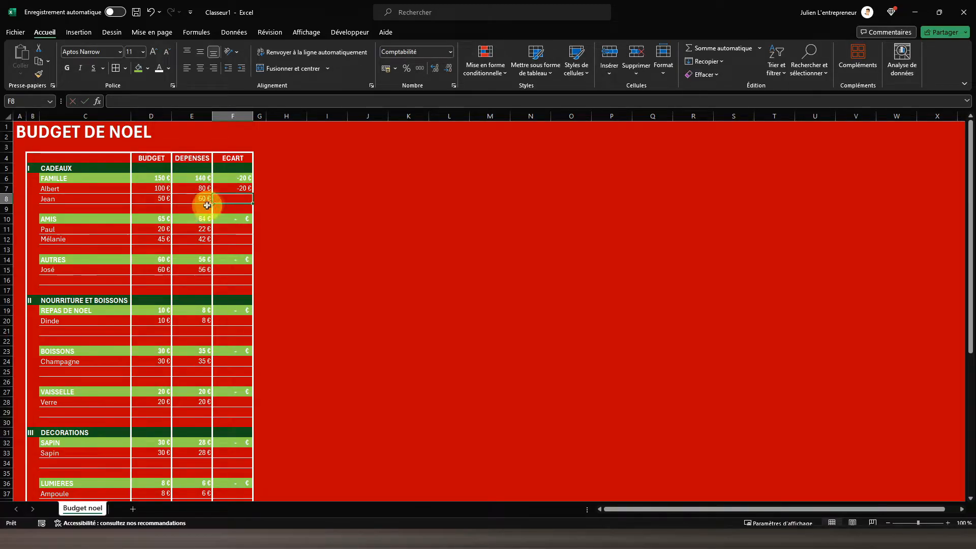
Copy the F7 difference and paste only its formula into F8:F9.
{"action": "right_click", "coordinate": [240, 192]}
{"action": "left_click", "coordinate": [270, 228]}
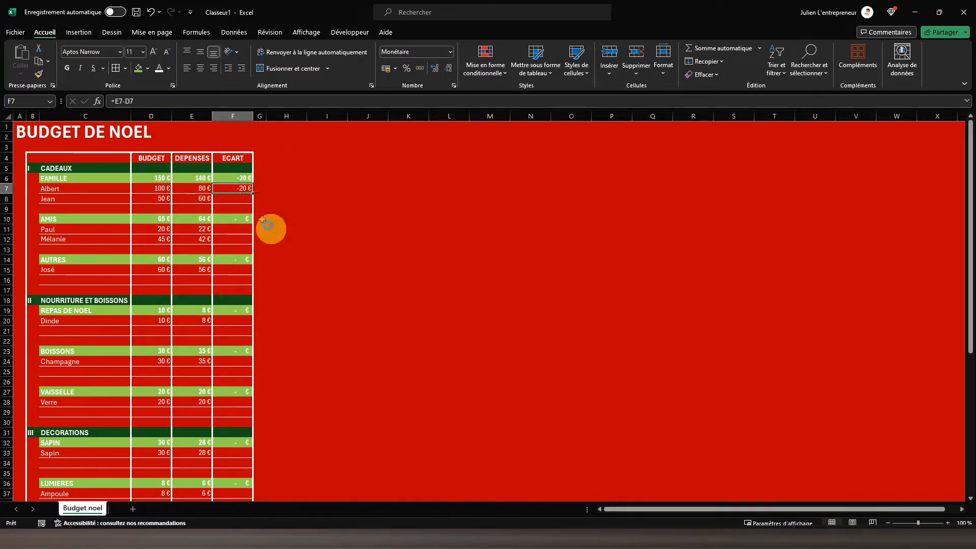
{"action": "right_click", "coordinate": [241, 199]}
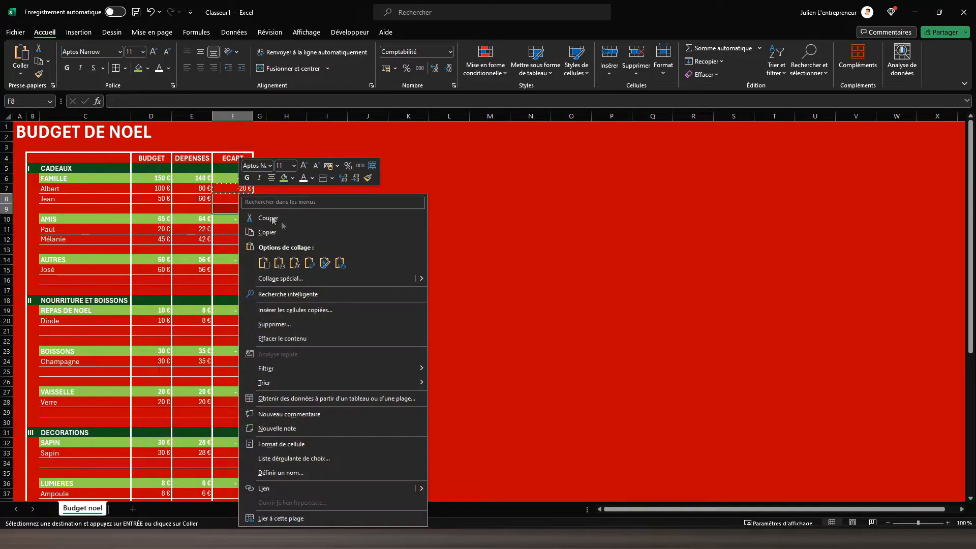
{"action": "left_click", "coordinate": [293, 263]}
{"action": "left_click", "coordinate": [225, 208]}
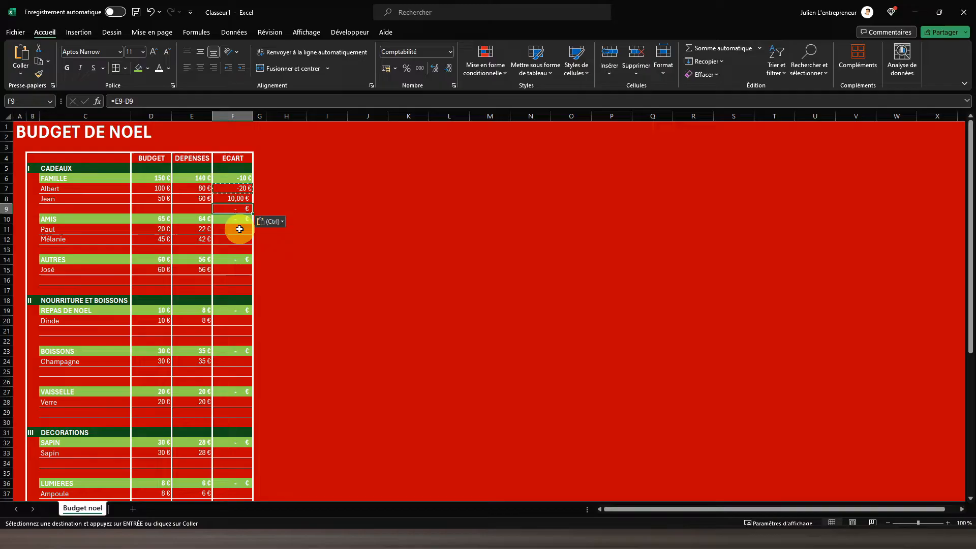
Wrap the F7 difference in a blank-name test so that it reads =SI(C7="";"";E7-D7).
{"action": "left_click", "coordinate": [229, 189]}
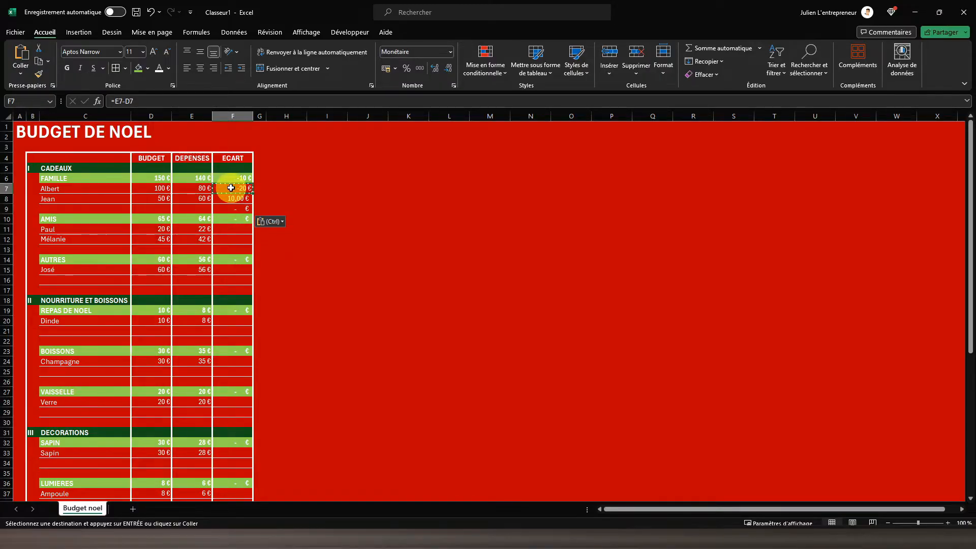
{"action": "left_click", "coordinate": [114, 102]}
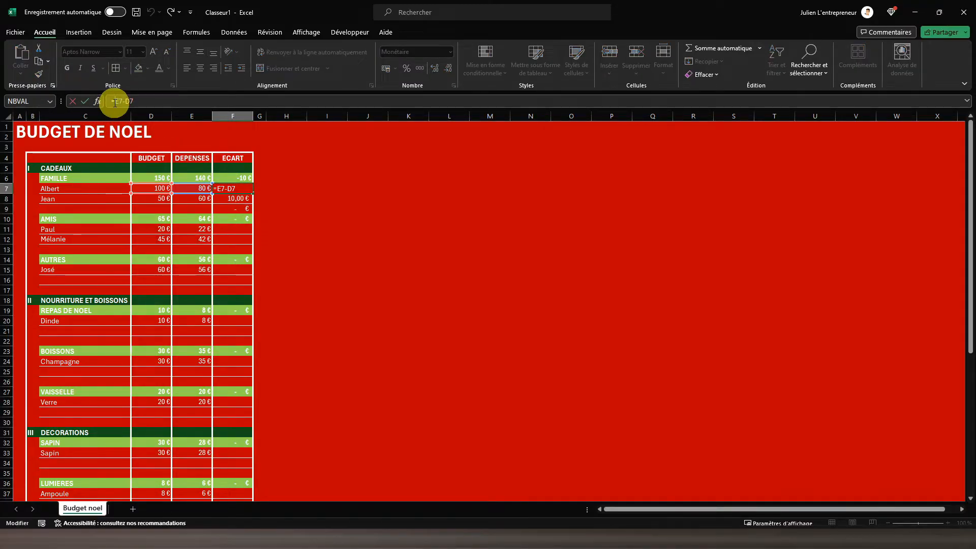
{"action": "type", "text": "si("}
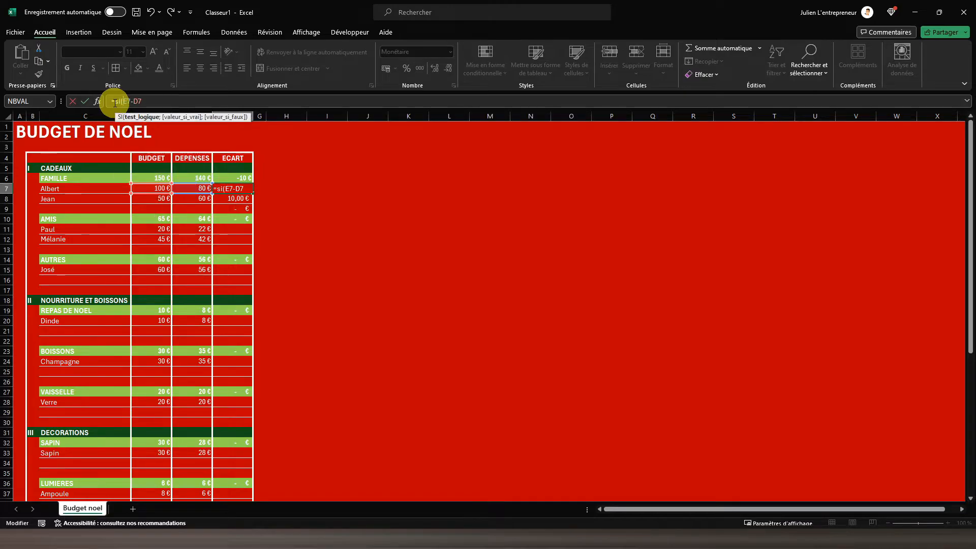
{"action": "left_click", "coordinate": [84, 188]}
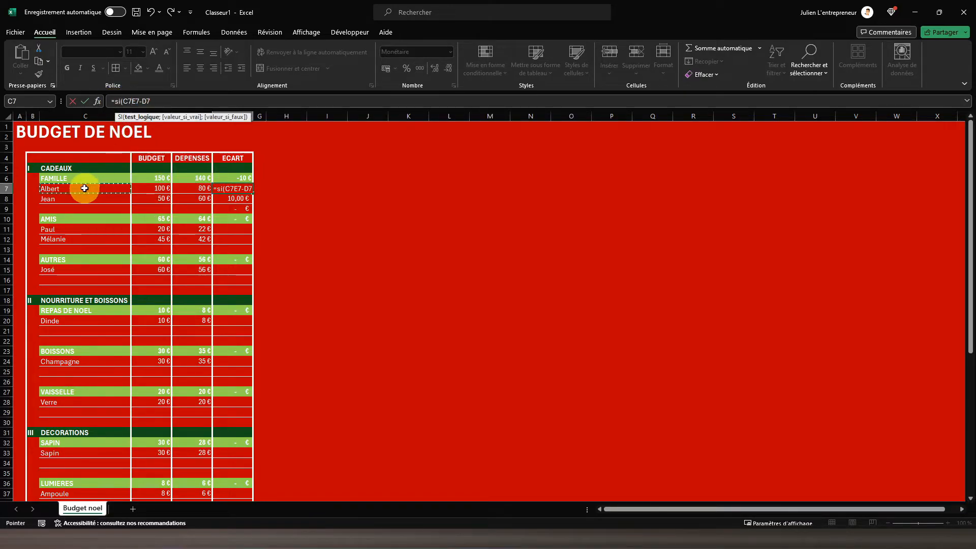
{"action": "type", "text": "=\"\";\"\";"}
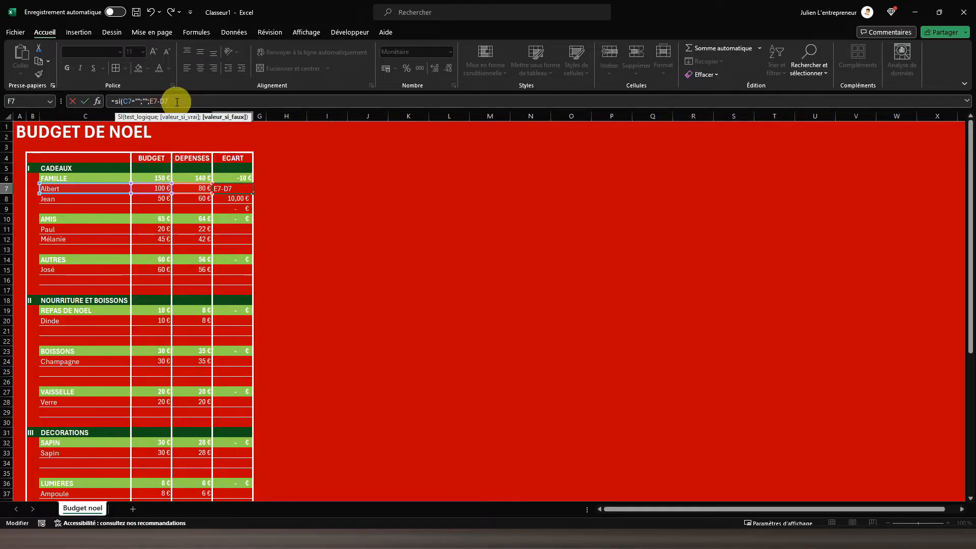
{"action": "key", "text": "Return"}
Copy the conditional formula from F7 and paste only the formula into F8:F9.
{"action": "right_click", "coordinate": [225, 192]}
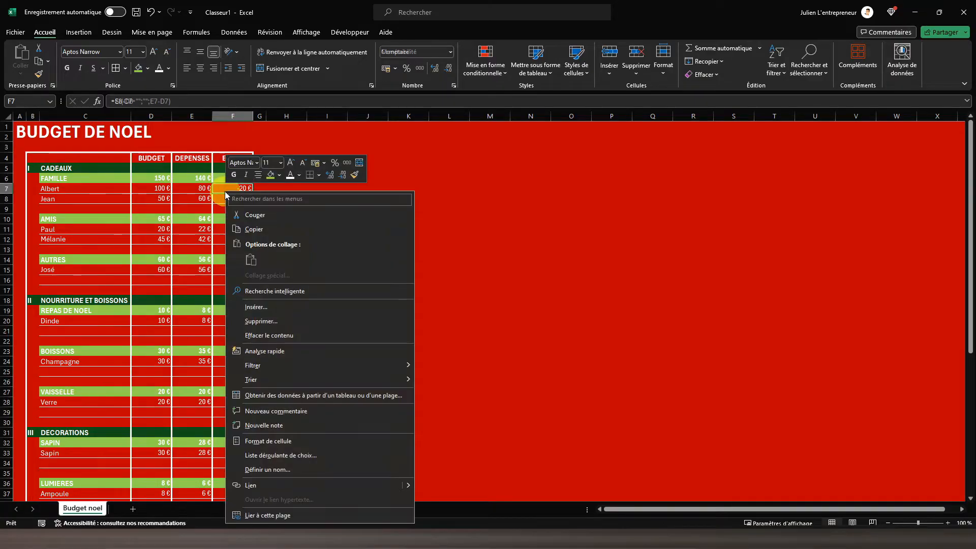
{"action": "left_click", "coordinate": [253, 228]}
{"action": "left_click_drag", "start_coordinate": [231, 196], "coordinate": [232, 209]}
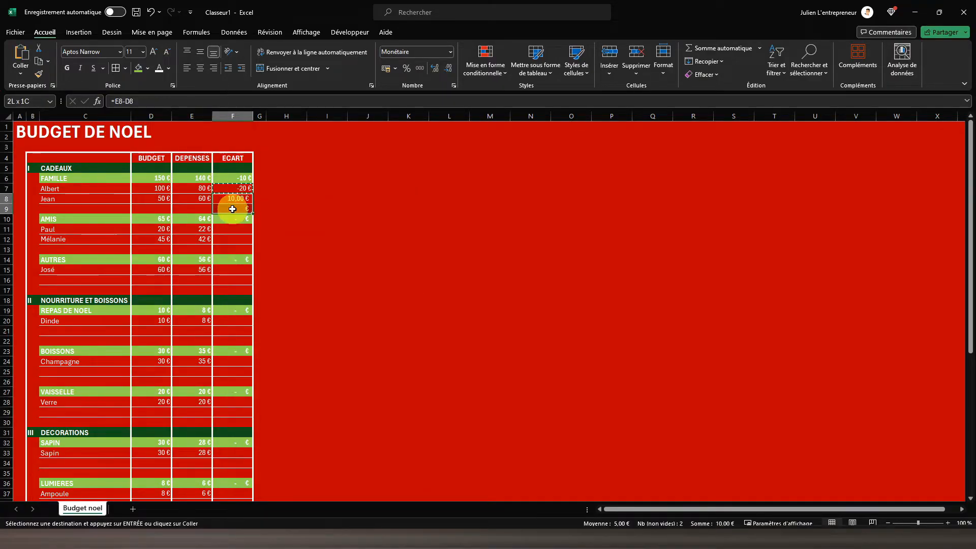
{"action": "right_click", "coordinate": [233, 209]}
{"action": "left_click", "coordinate": [289, 262]}
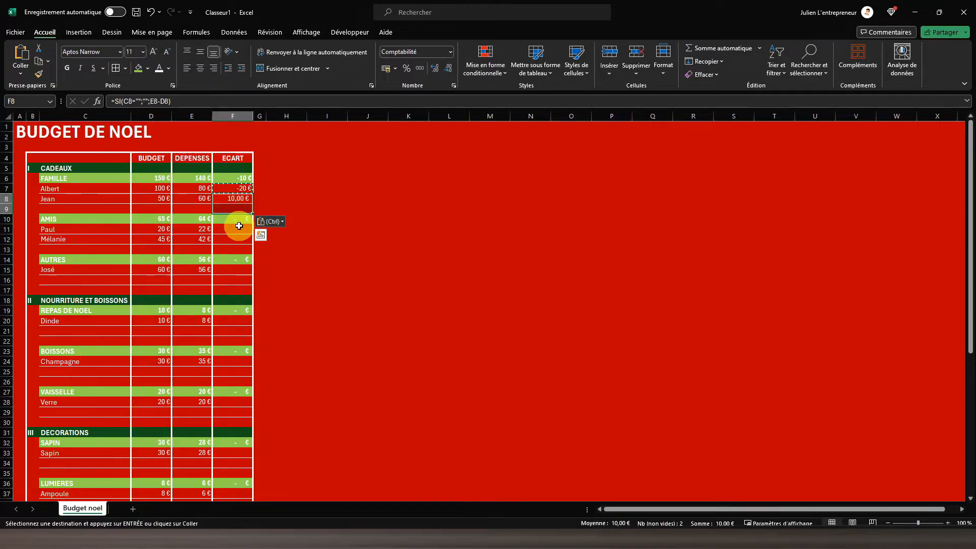
{"action": "left_click", "coordinate": [234, 198]}
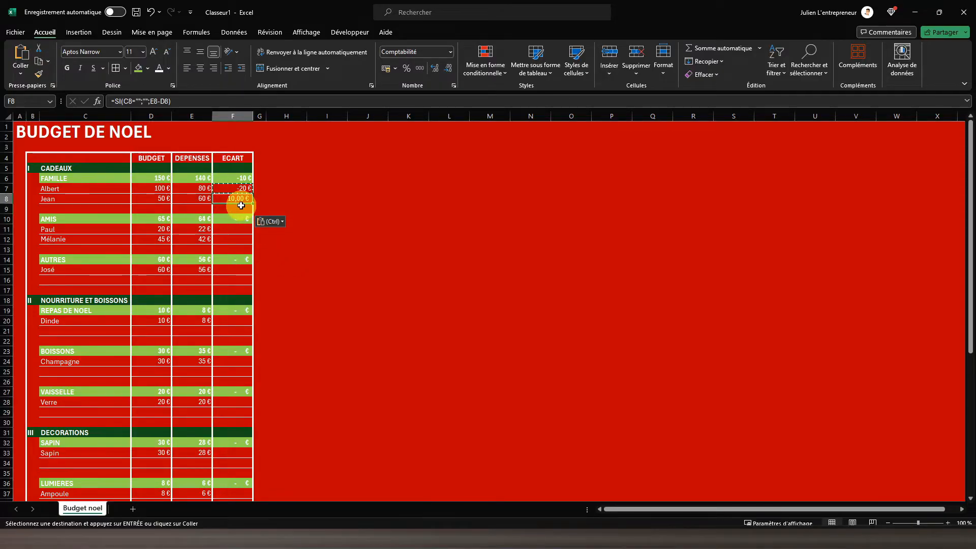
Format the whole ECART column F as Monétaire with 0 decimals and no currency symbol.
{"action": "left_click", "coordinate": [226, 116]}
{"action": "right_click", "coordinate": [230, 184]}
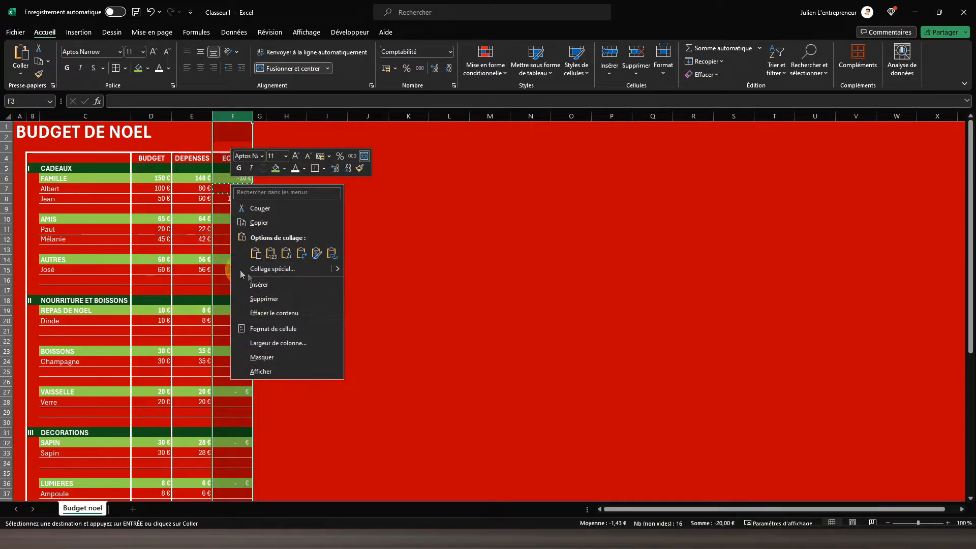
{"action": "left_click", "coordinate": [268, 329]}
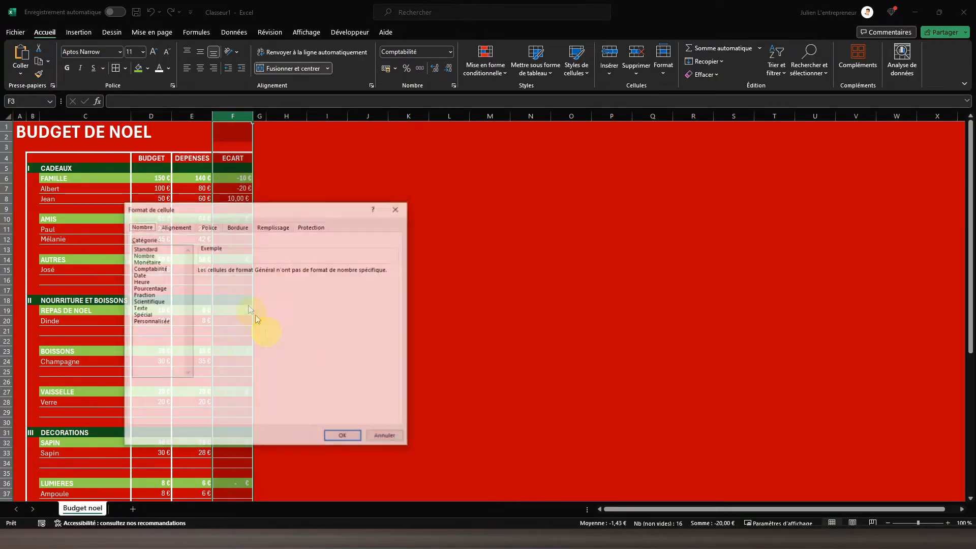
{"action": "left_click", "coordinate": [148, 261]}
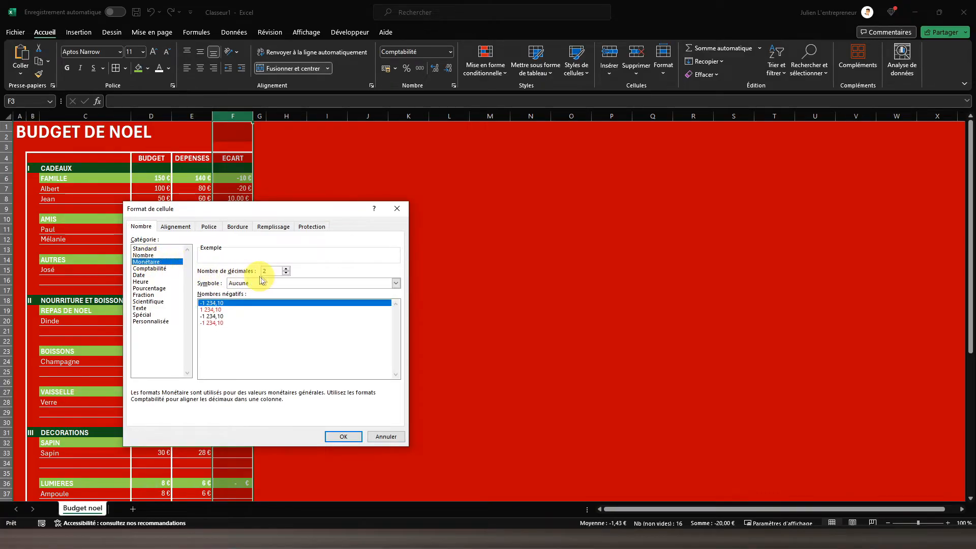
{"action": "left_click", "coordinate": [343, 437]}
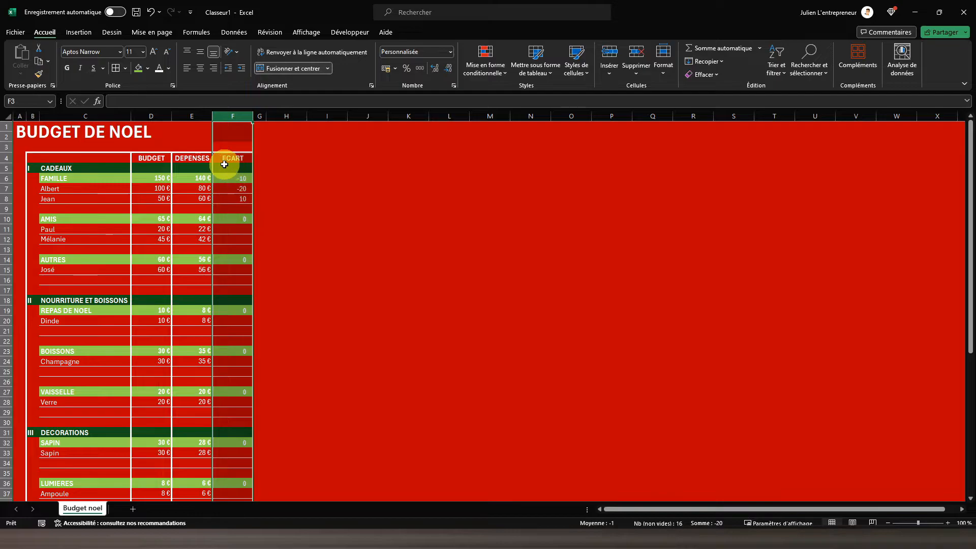
Format the ECART column F as Monétaire with the € symbol and 0 decimals.
{"action": "right_click", "coordinate": [227, 142]}
{"action": "left_click", "coordinate": [254, 288]}
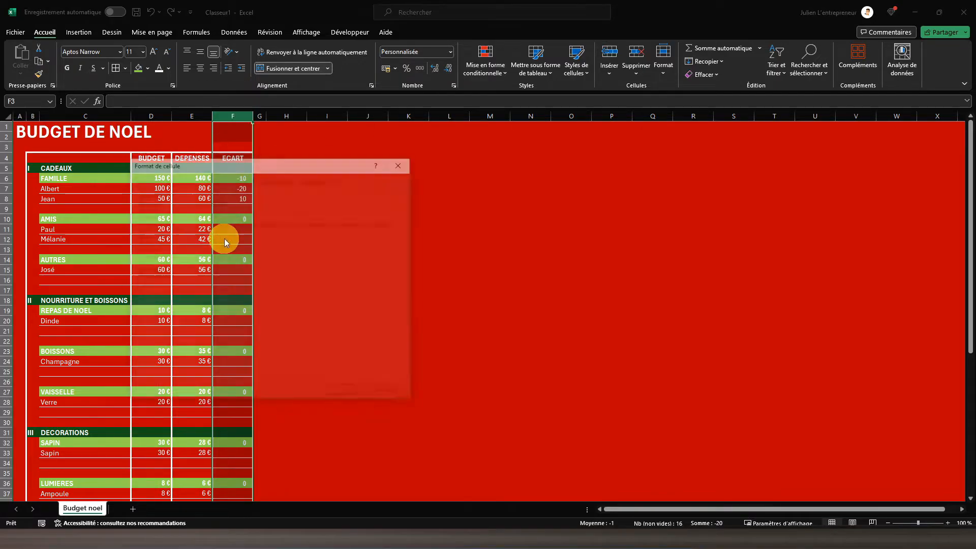
{"action": "left_click", "coordinate": [152, 217]}
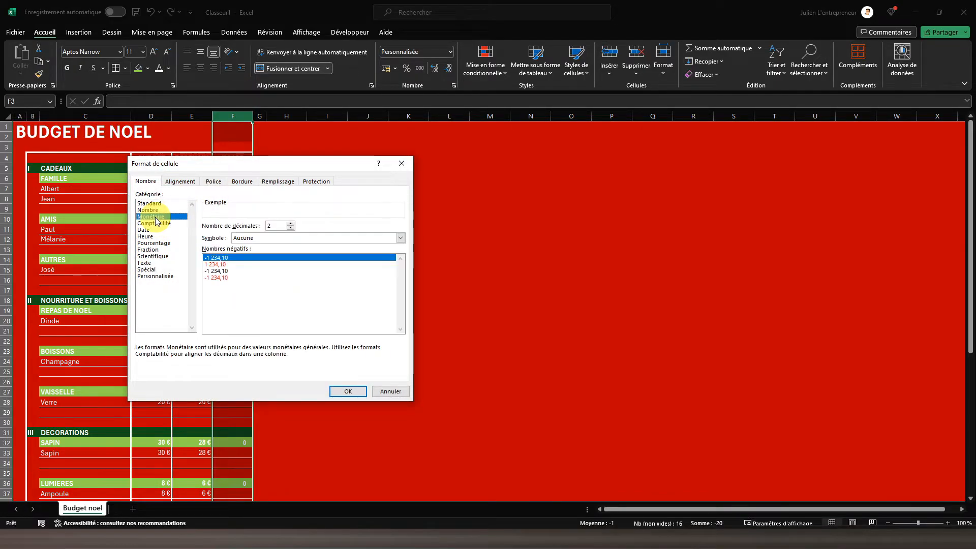
{"action": "left_click", "coordinate": [263, 239]}
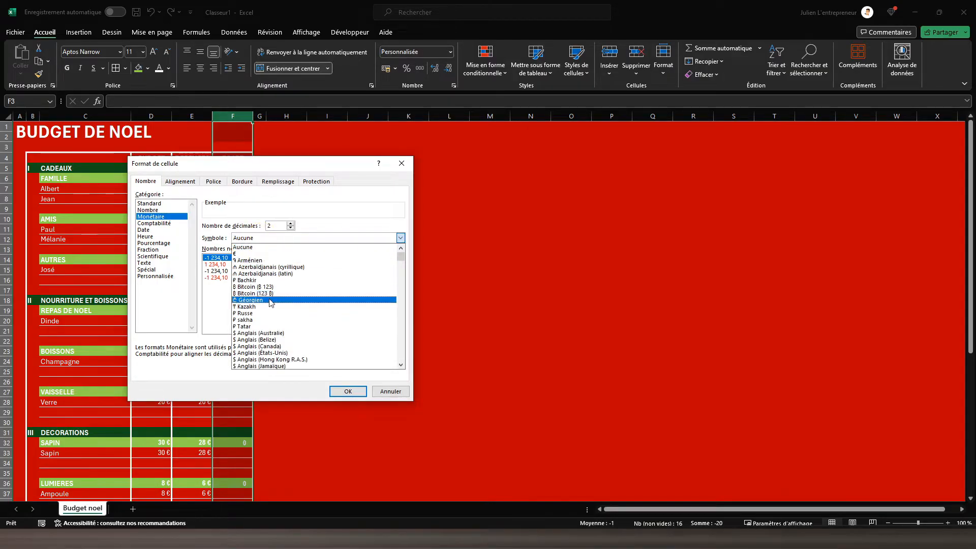
{"action": "left_click", "coordinate": [245, 254]}
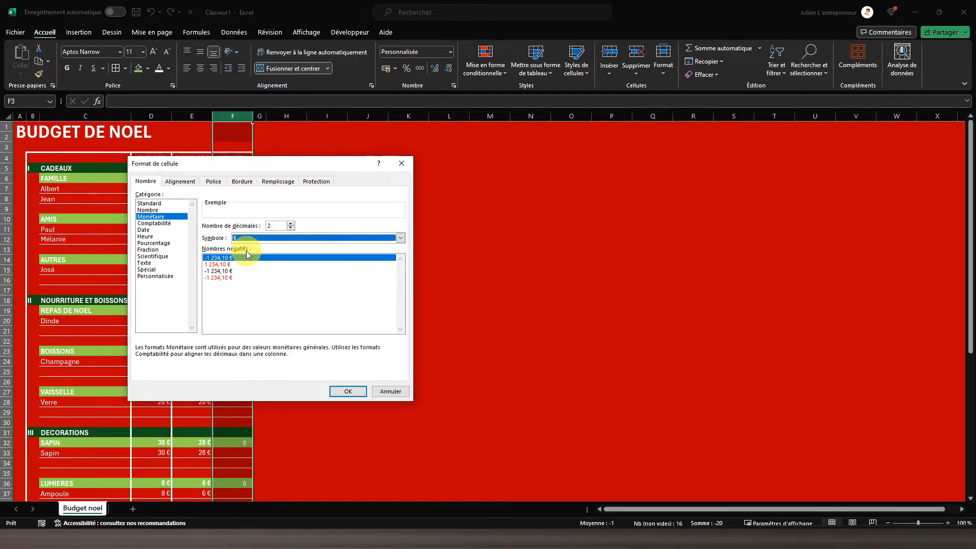
{"action": "left_click", "coordinate": [290, 227]}
{"action": "left_click", "coordinate": [290, 228]}
{"action": "left_click", "coordinate": [341, 390]}
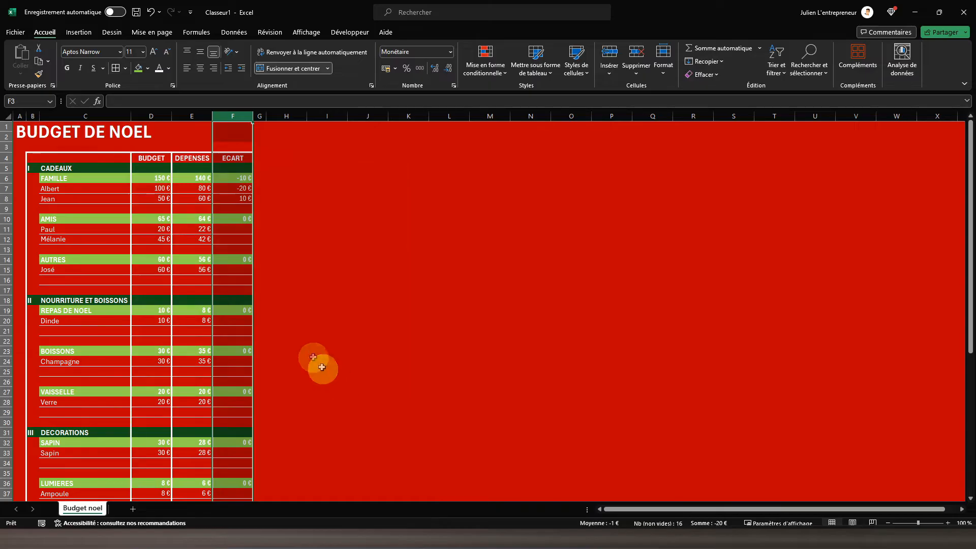
Copy the conditional difference in F9 and paste only its formula into the ECART item rows of all remaining subcategories, from F11 to F56.
{"action": "left_click", "coordinate": [230, 198]}
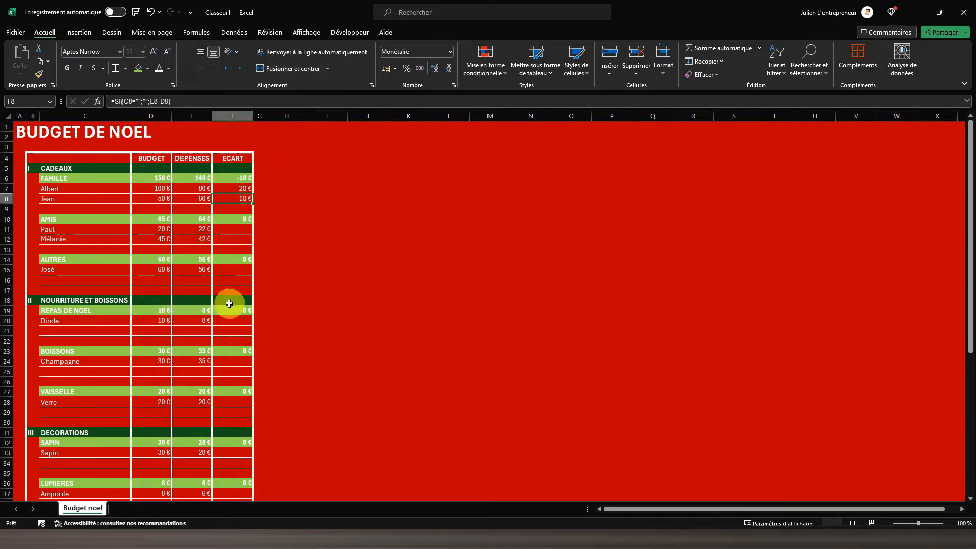
{"action": "left_click", "coordinate": [229, 208]}
{"action": "right_click", "coordinate": [229, 207]}
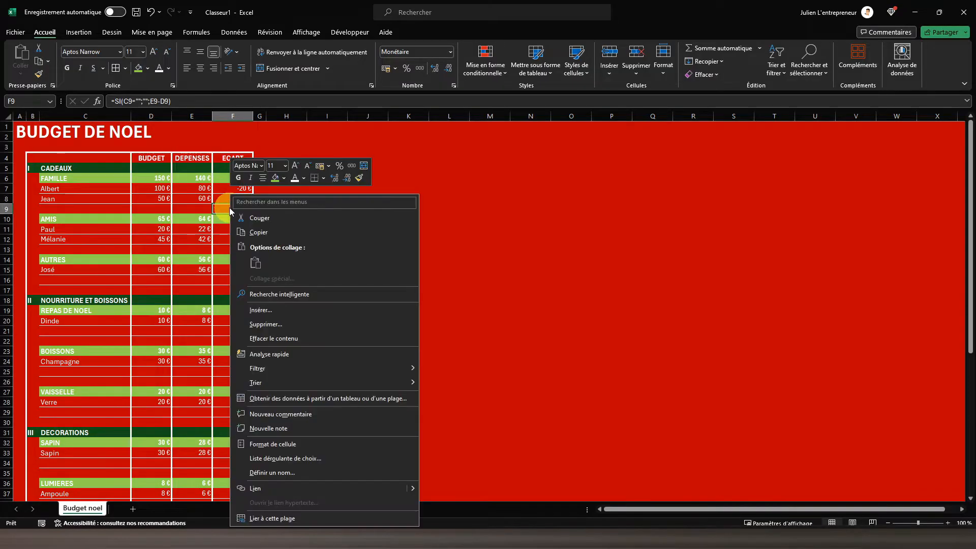
{"action": "left_click", "coordinate": [239, 232]}
{"action": "left_click_drag", "start_coordinate": [232, 230], "coordinate": [231, 247]}
{"action": "scroll", "coordinate": [301, 285], "scroll_direction": "down", "scroll_amount": 3}
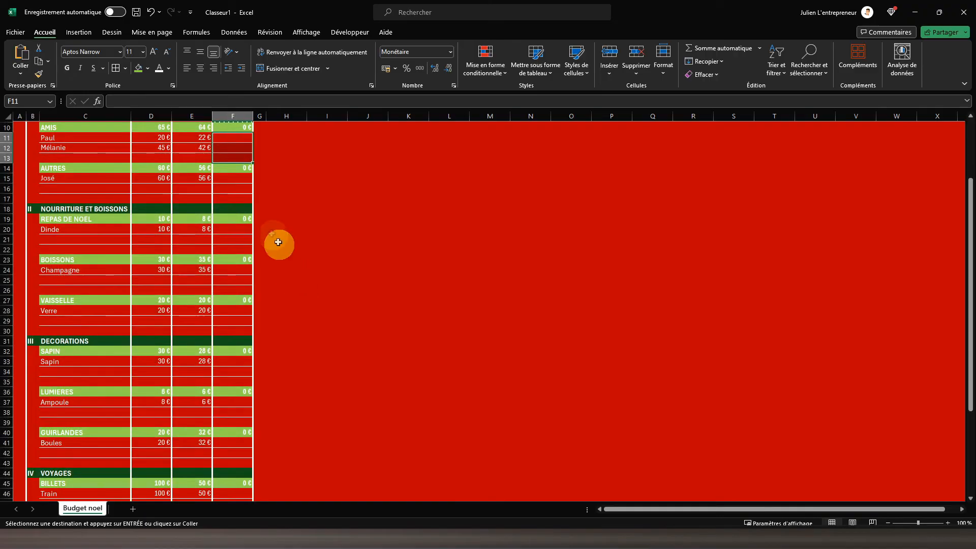
{"action": "left_click", "coordinate": [232, 178], "text": "ctrl"}
{"action": "left_click_drag", "start_coordinate": [233, 178], "coordinate": [226, 335]}
{"action": "scroll", "coordinate": [226, 333], "scroll_direction": "down", "scroll_amount": 5}
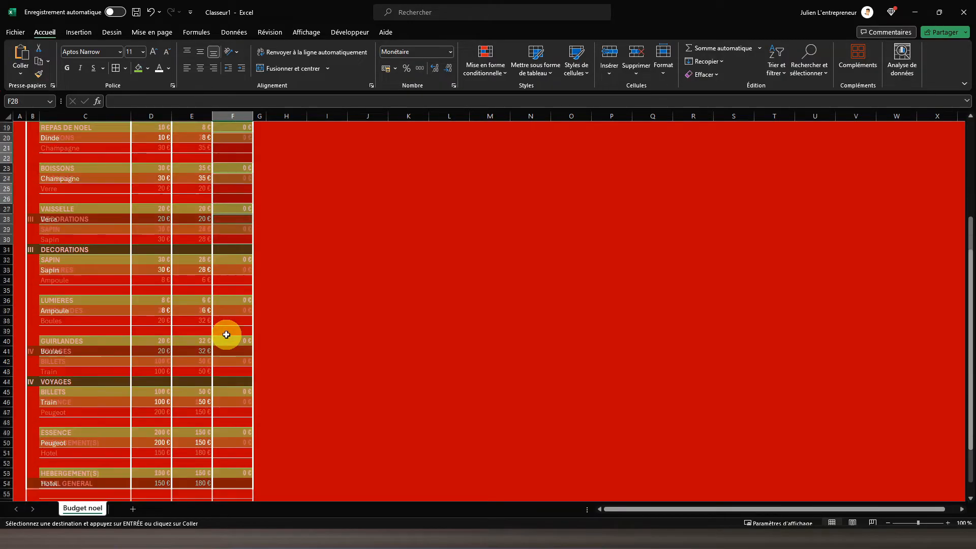
{"action": "left_click_drag", "start_coordinate": [227, 210], "coordinate": [221, 304], "text": "ctrl"}
{"action": "left_click_drag", "start_coordinate": [222, 340], "coordinate": [226, 438], "text": "ctrl"}
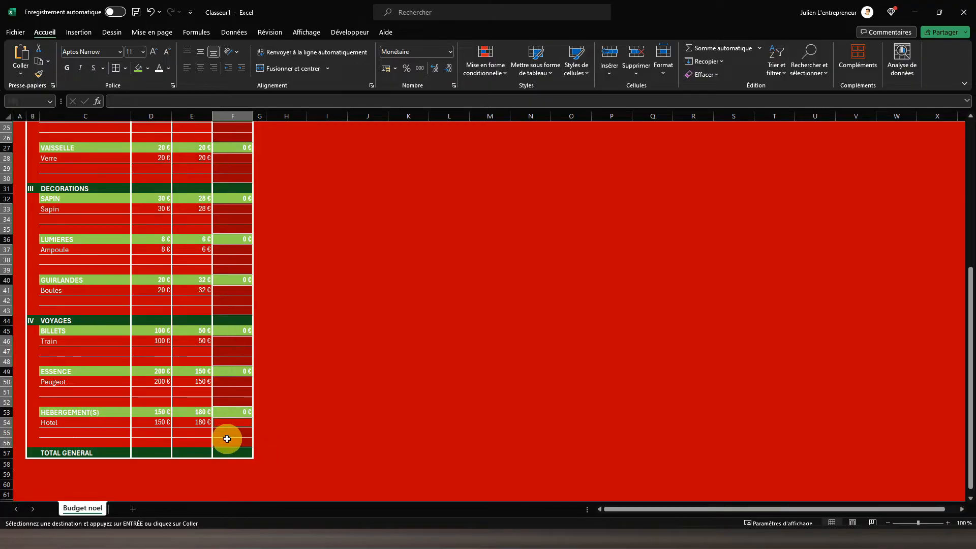
{"action": "right_click", "coordinate": [227, 439]}
{"action": "left_click", "coordinate": [283, 191]}
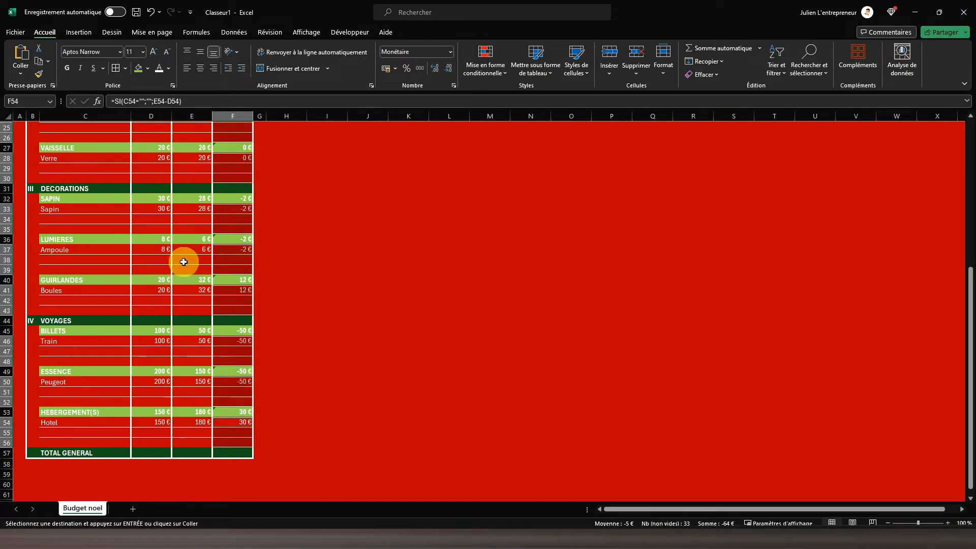
Total the CADEAUX budget in D5 with the formula =D6+D10+D14.
{"action": "scroll", "coordinate": [184, 262], "scroll_direction": "up", "scroll_amount": 8}
{"action": "left_click", "coordinate": [147, 169]}
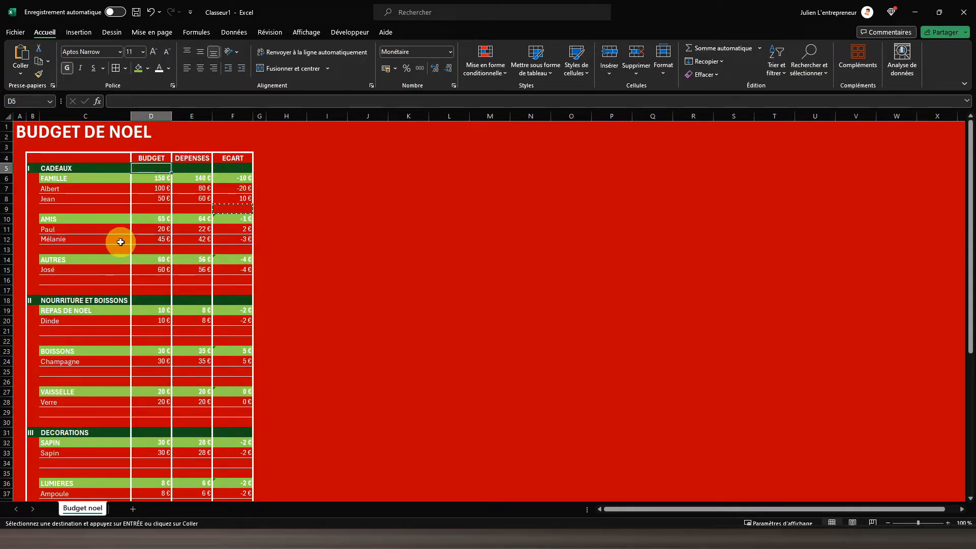
{"action": "type", "text": "="}
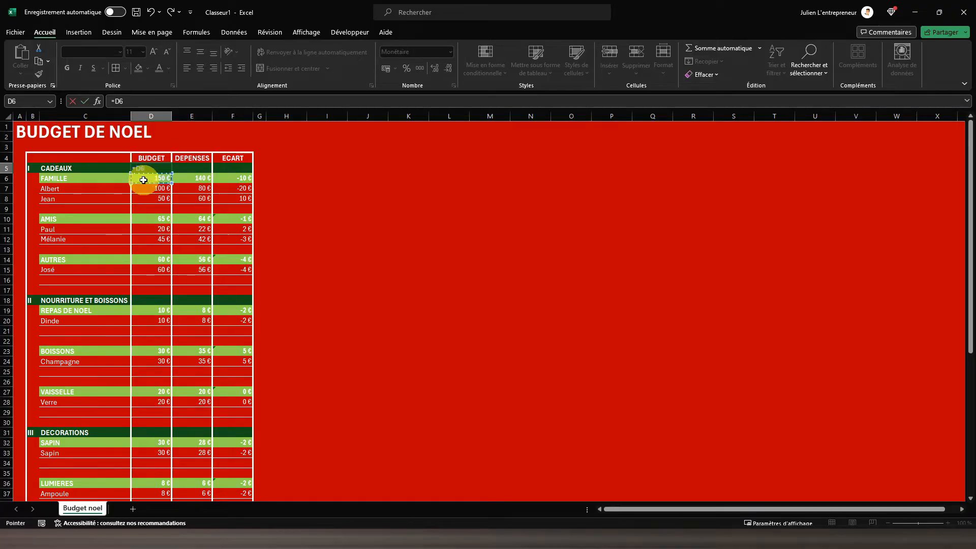
{"action": "type", "text": "++"}
{"action": "left_click", "coordinate": [150, 260]}
{"action": "key", "text": "Return"}
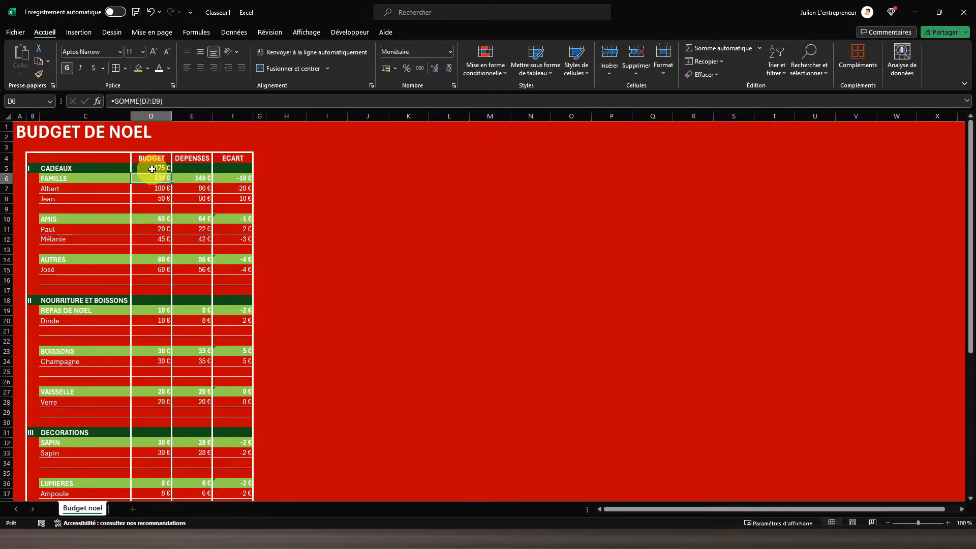
Copy the D5 total and paste only its formula into E5:F5 and the NOURRITURE ET BOISSONS row D18:F18.
{"action": "right_click", "coordinate": [152, 168]}
{"action": "left_click", "coordinate": [174, 194]}
{"action": "left_click_drag", "start_coordinate": [188, 171], "coordinate": [219, 168]}
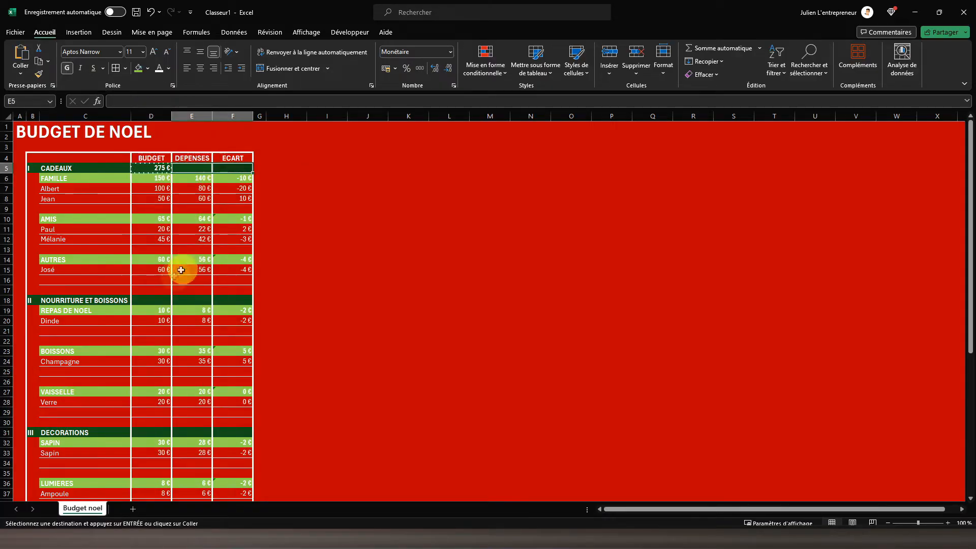
{"action": "left_click_drag", "start_coordinate": [148, 300], "coordinate": [224, 300]}
{"action": "right_click", "coordinate": [223, 299]}
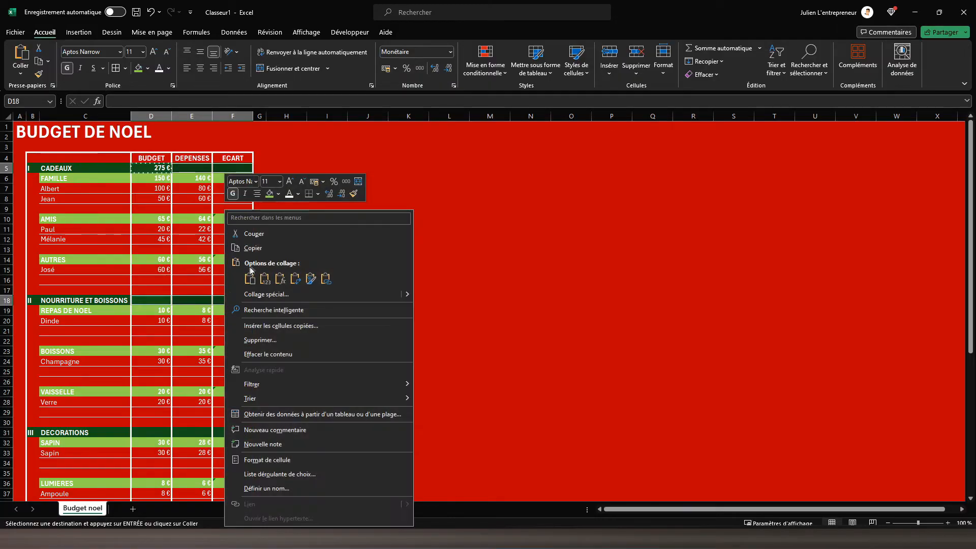
{"action": "left_click", "coordinate": [279, 278]}
Paste only the copied category total formula into the DECORATIONS row D31:F31 and the VOYAGES row D44:F44.
{"action": "scroll", "coordinate": [135, 300], "scroll_direction": "down", "scroll_amount": 4}
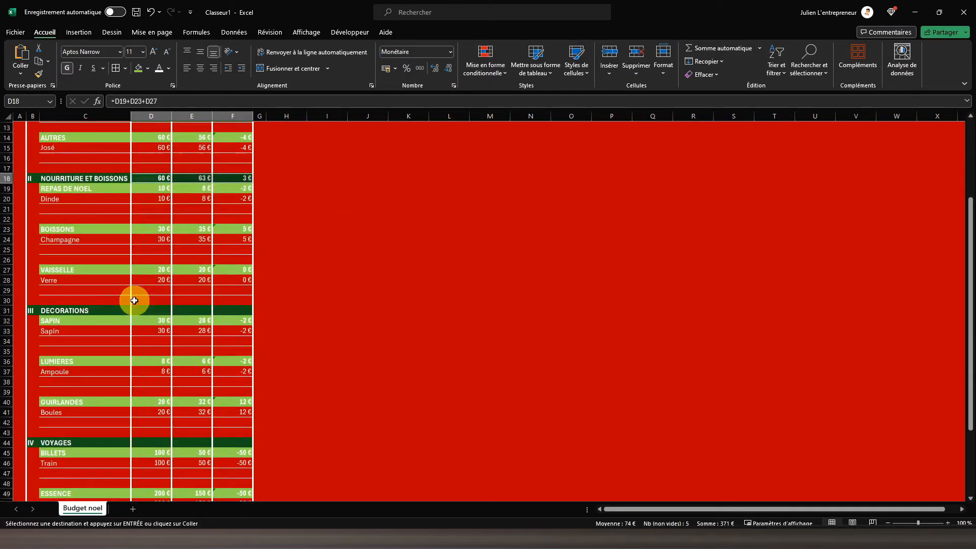
{"action": "left_click_drag", "start_coordinate": [136, 307], "coordinate": [229, 306]}
{"action": "scroll", "coordinate": [229, 307], "scroll_direction": "down", "scroll_amount": 4}
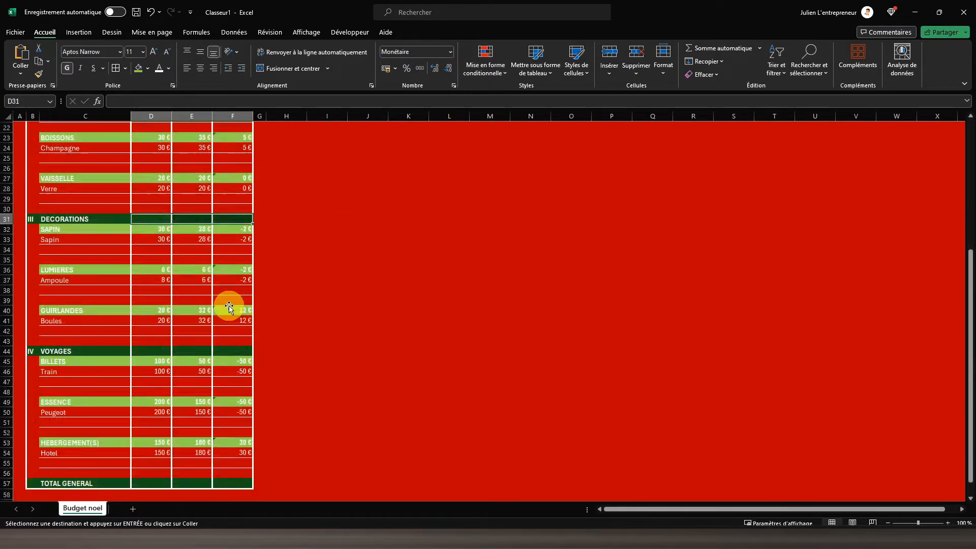
{"action": "right_click", "coordinate": [160, 189]}
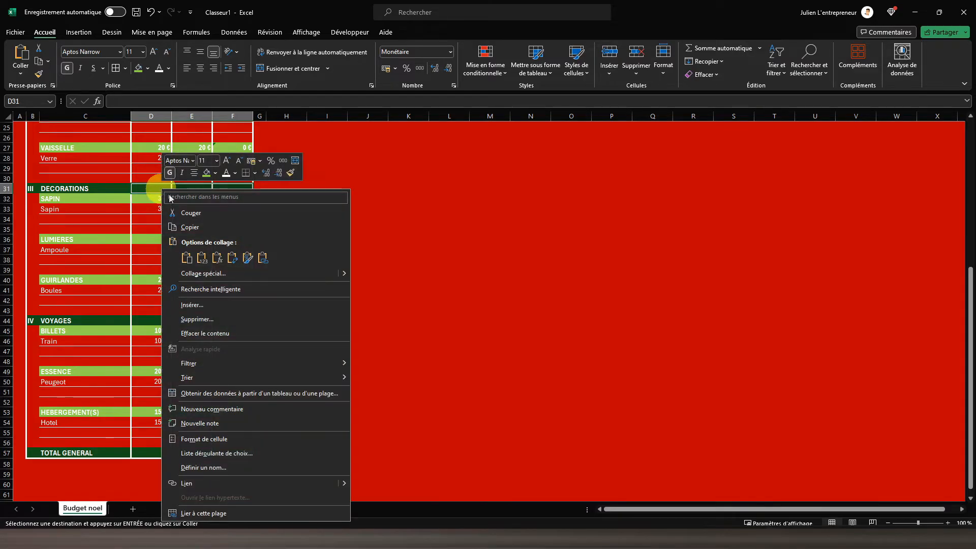
{"action": "left_click", "coordinate": [215, 258]}
{"action": "left_click_drag", "start_coordinate": [153, 319], "coordinate": [231, 320]}
{"action": "right_click", "coordinate": [231, 320]}
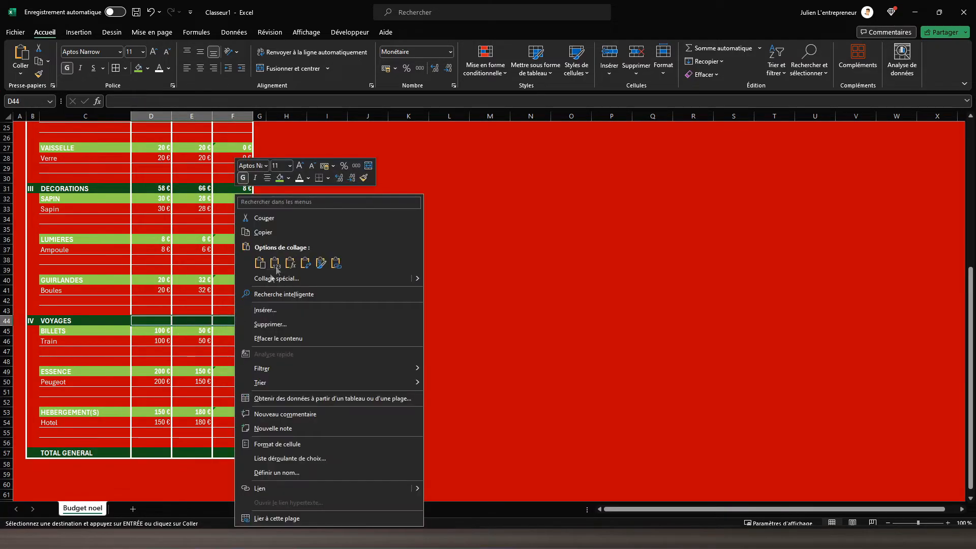
{"action": "left_click", "coordinate": [290, 262]}
Enter the TOTAL GENERAL budget formula =D5+D18+D31+D44 in D57.
{"action": "scroll", "coordinate": [148, 378], "scroll_direction": "down", "scroll_amount": 2}
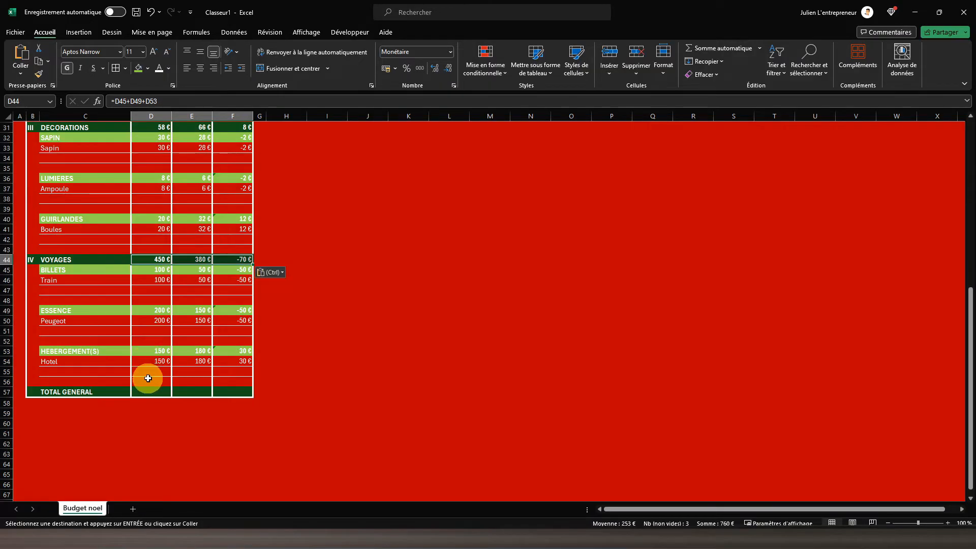
{"action": "left_click", "coordinate": [146, 390]}
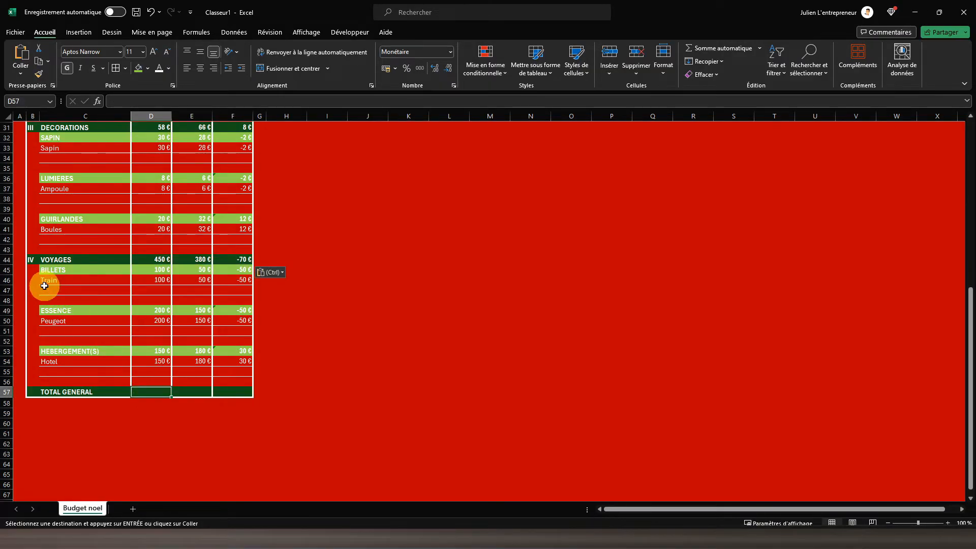
{"action": "type", "text": "="}
{"action": "scroll", "coordinate": [43, 285], "scroll_direction": "up", "scroll_amount": 10}
{"action": "left_click", "coordinate": [143, 166]}
{"action": "type", "text": "+"}
{"action": "left_click", "coordinate": [147, 303]}
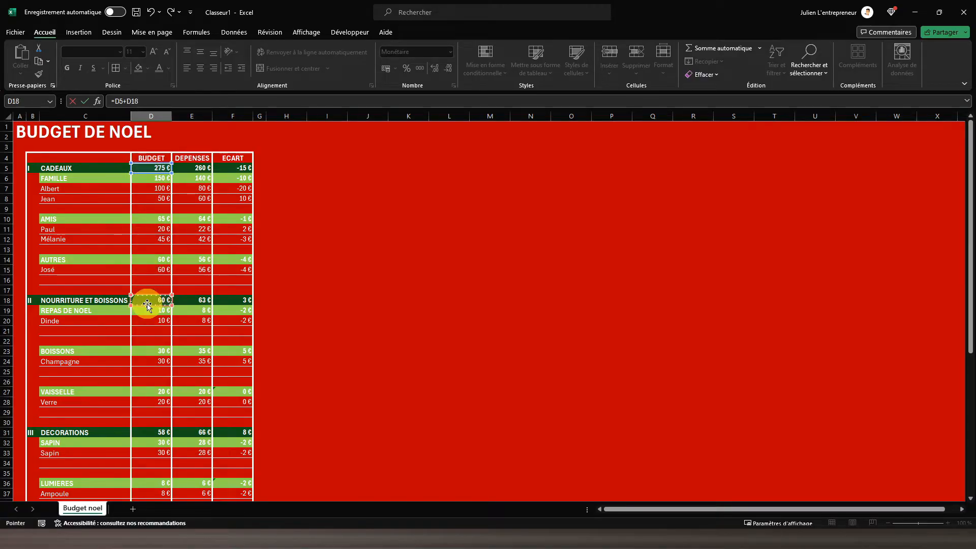
{"action": "type", "text": "+"}
{"action": "left_click", "coordinate": [146, 432]}
{"action": "scroll", "coordinate": [145, 424], "scroll_direction": "down", "scroll_amount": 5}
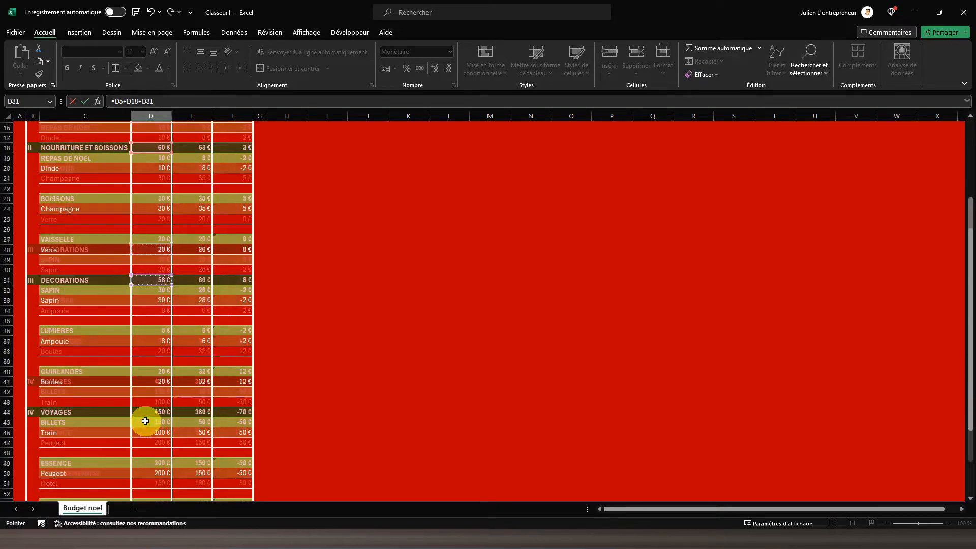
{"action": "type", "text": "+"}
{"action": "left_click", "coordinate": [144, 352]}
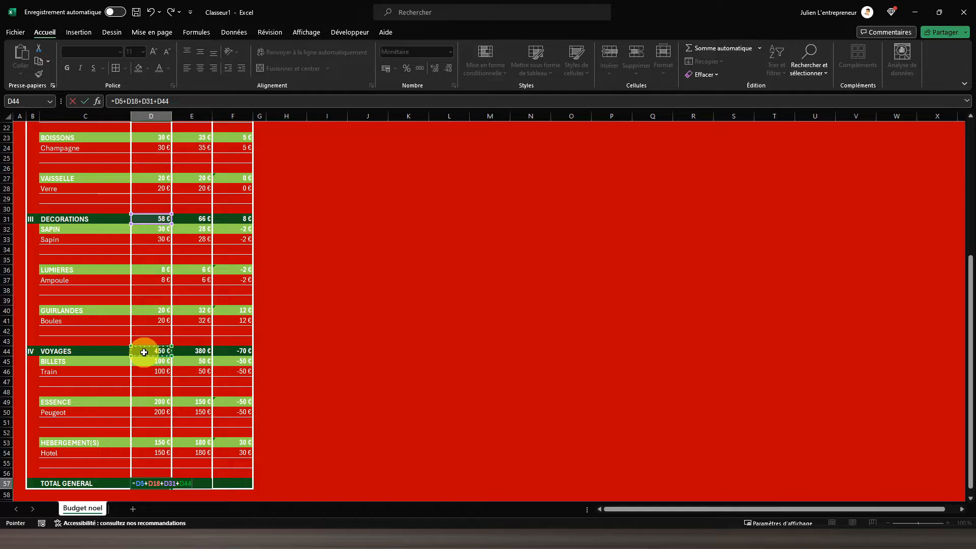
{"action": "key", "text": "Return"}
Copy the D57 grand total and paste only its formula into E57:F57.
{"action": "scroll", "coordinate": [144, 352], "scroll_direction": "down", "scroll_amount": 3}
{"action": "left_click", "coordinate": [156, 391]}
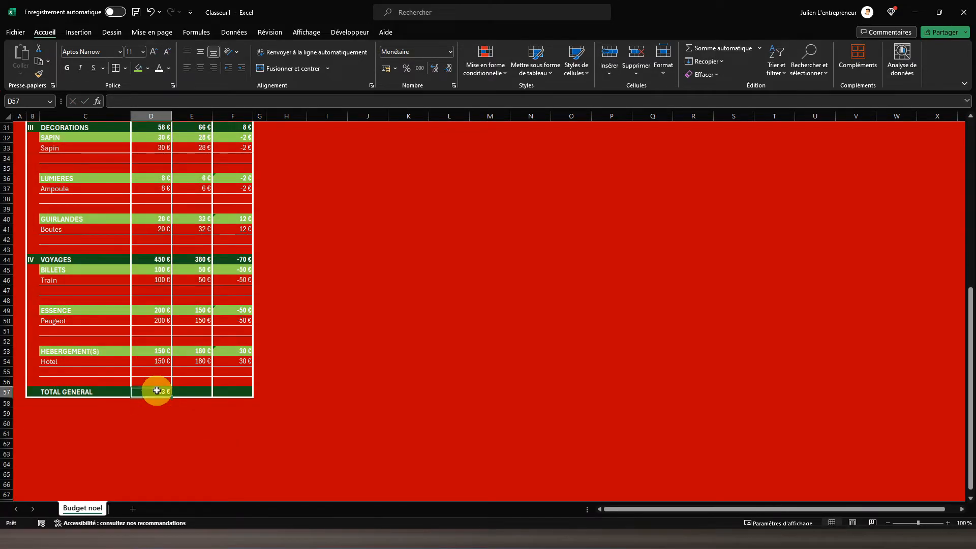
{"action": "right_click", "coordinate": [157, 390]}
{"action": "left_click", "coordinate": [198, 100]}
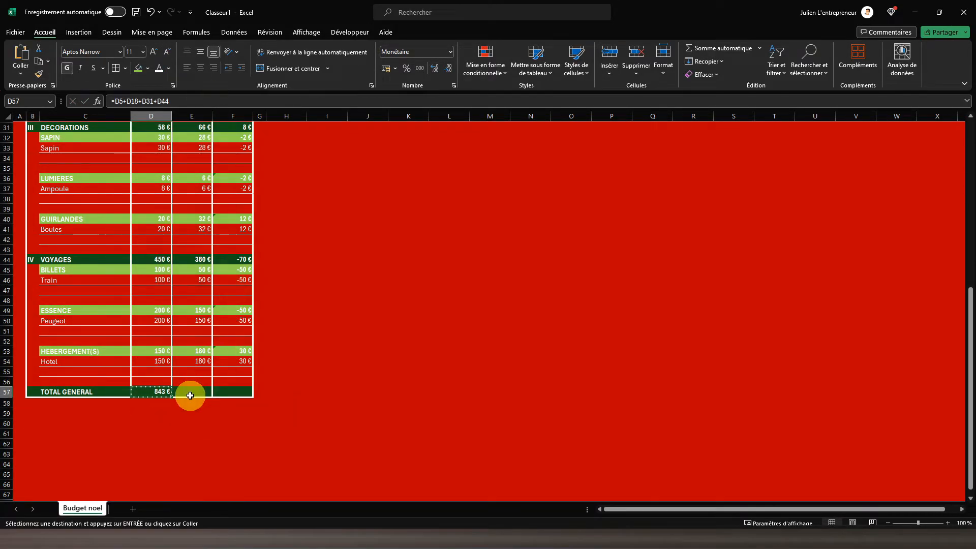
{"action": "left_click_drag", "start_coordinate": [190, 390], "coordinate": [241, 390]}
{"action": "right_click", "coordinate": [241, 391]}
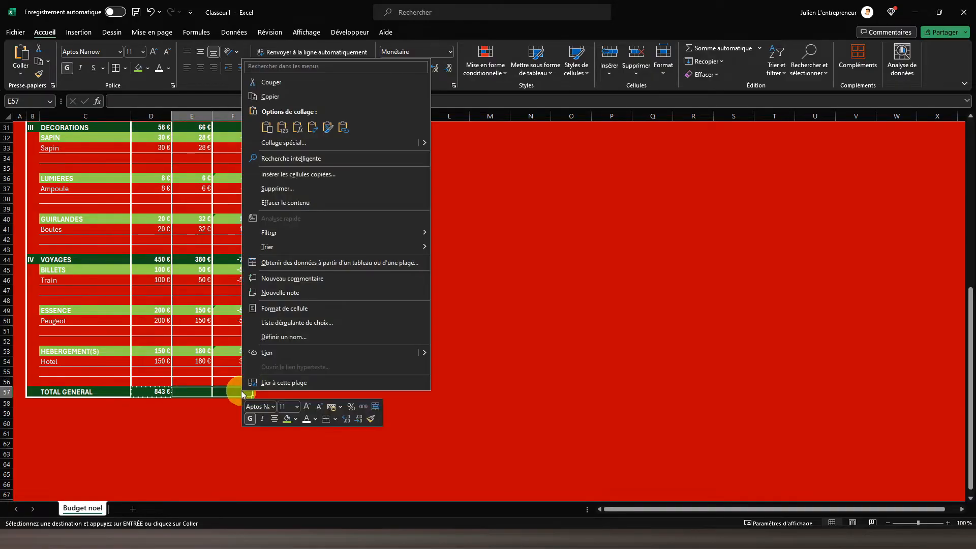
{"action": "left_click", "coordinate": [297, 127]}
Apply the Comptabilité number format in euros to the BUDGET, DEPENSES and ECART columns D:F.
{"action": "left_click", "coordinate": [192, 260]}
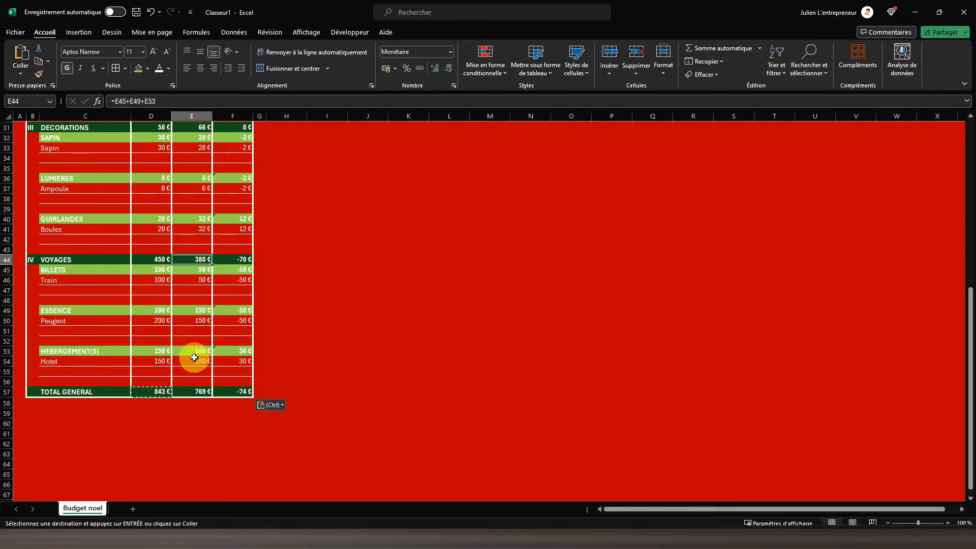
{"action": "scroll", "coordinate": [194, 358], "scroll_direction": "up", "scroll_amount": 10}
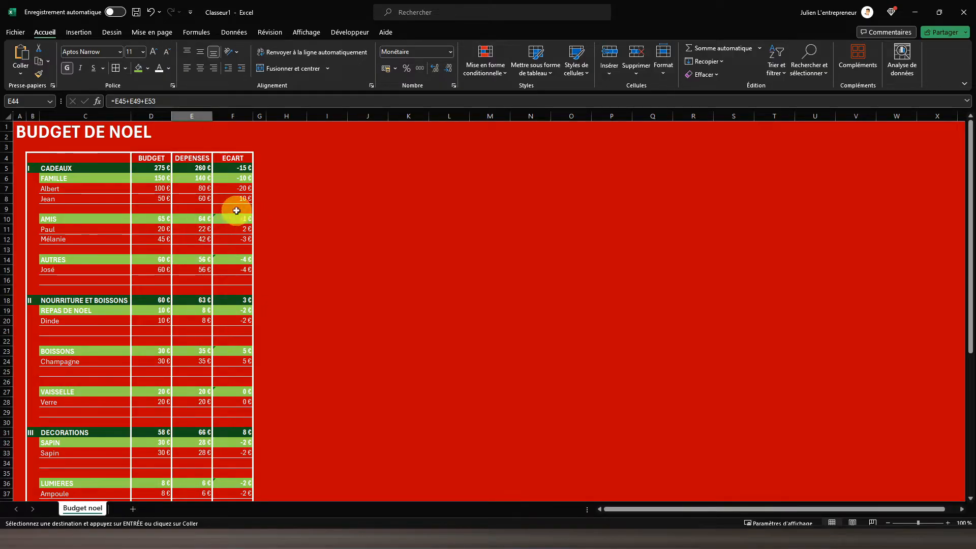
{"action": "left_click_drag", "start_coordinate": [152, 117], "coordinate": [230, 118]}
{"action": "left_click", "coordinate": [385, 68]}
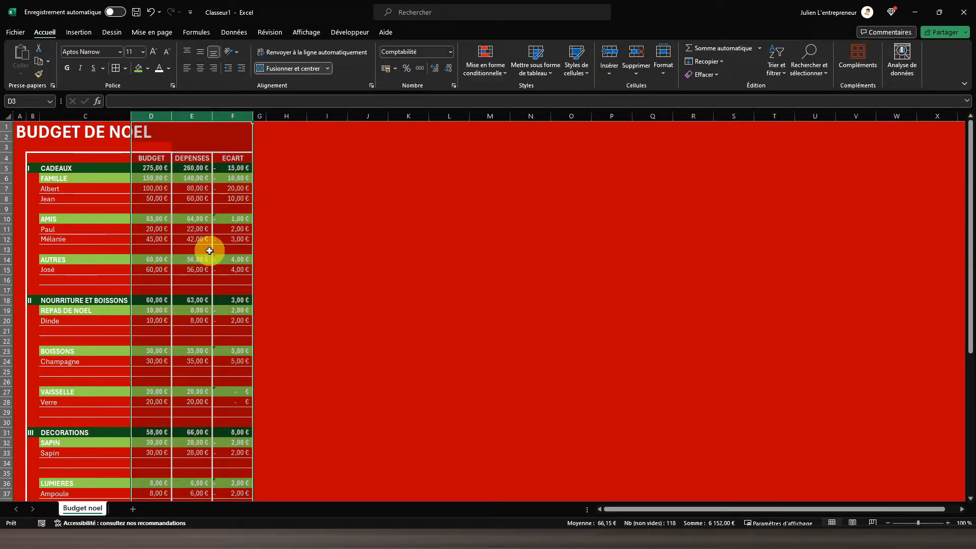
Create a formula-based conditional formatting rule for the ECART cells F5:F57.
{"action": "left_click", "coordinate": [231, 168]}
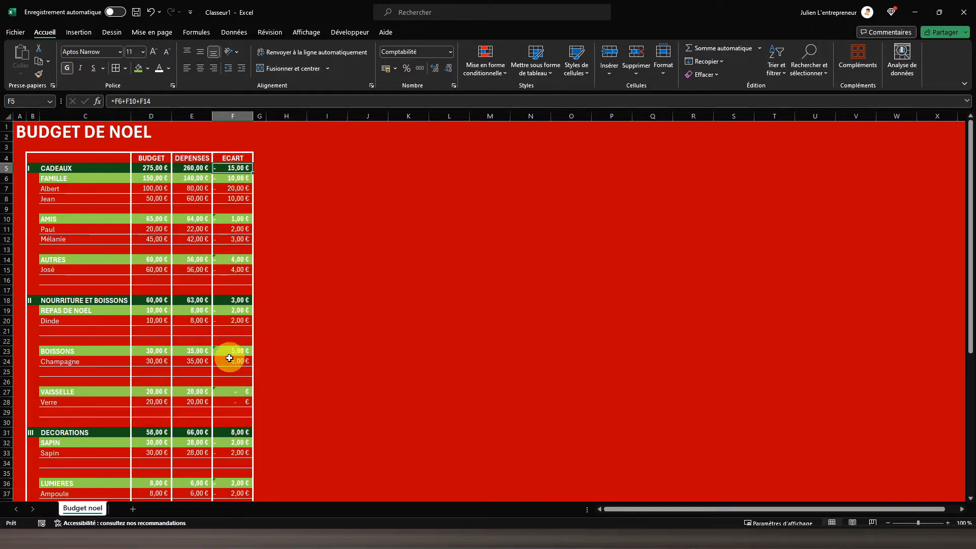
{"action": "scroll", "coordinate": [229, 358], "scroll_direction": "down", "scroll_amount": 7}
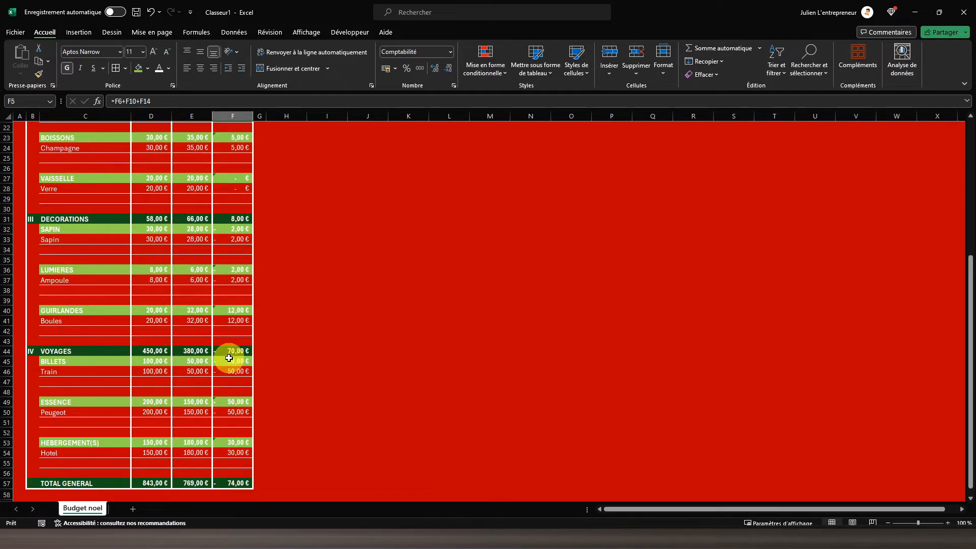
{"action": "scroll", "coordinate": [229, 358], "scroll_direction": "up", "scroll_amount": 8}
{"action": "left_click_drag", "start_coordinate": [233, 169], "coordinate": [235, 479]}
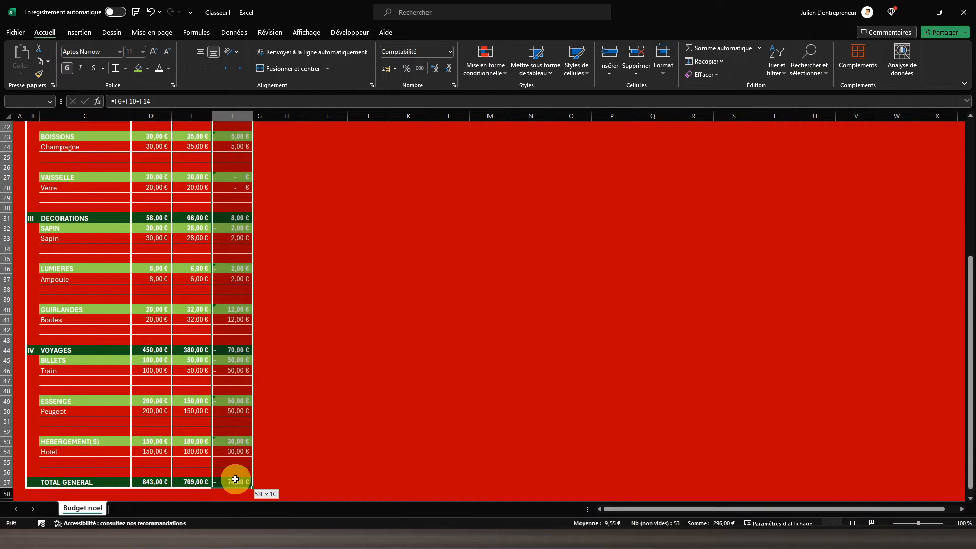
{"action": "scroll", "coordinate": [260, 331], "scroll_direction": "up", "scroll_amount": 7}
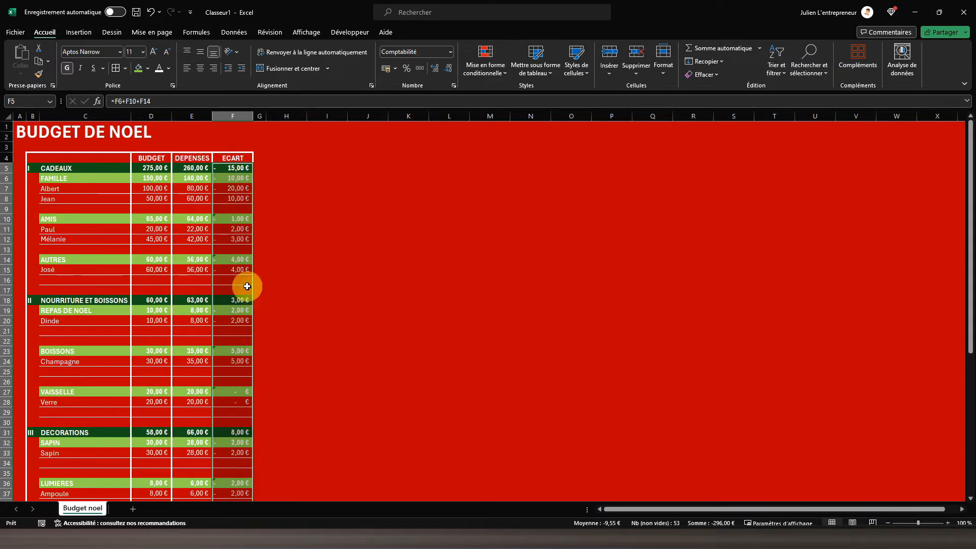
{"action": "left_click", "coordinate": [482, 71]}
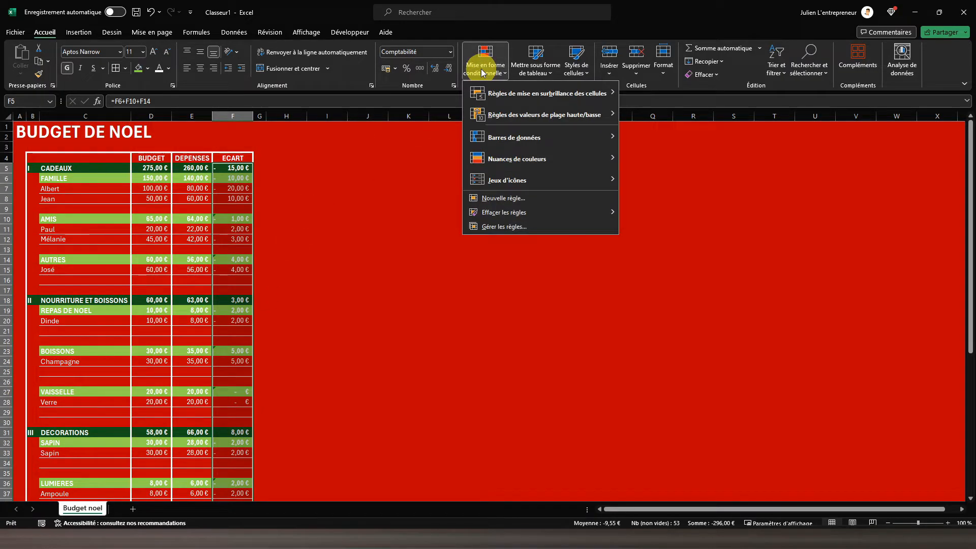
{"action": "left_click", "coordinate": [502, 198]}
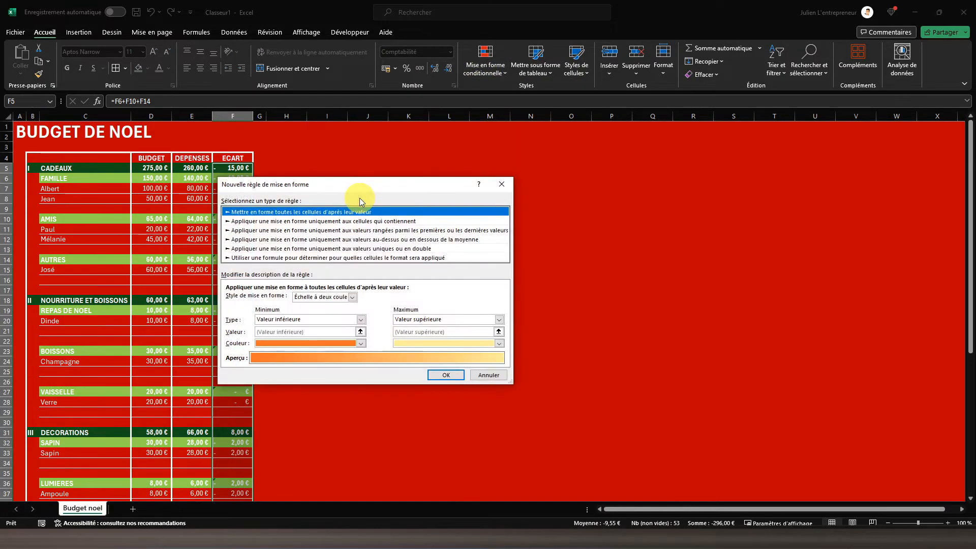
{"action": "left_click_drag", "start_coordinate": [349, 188], "coordinate": [432, 148]}
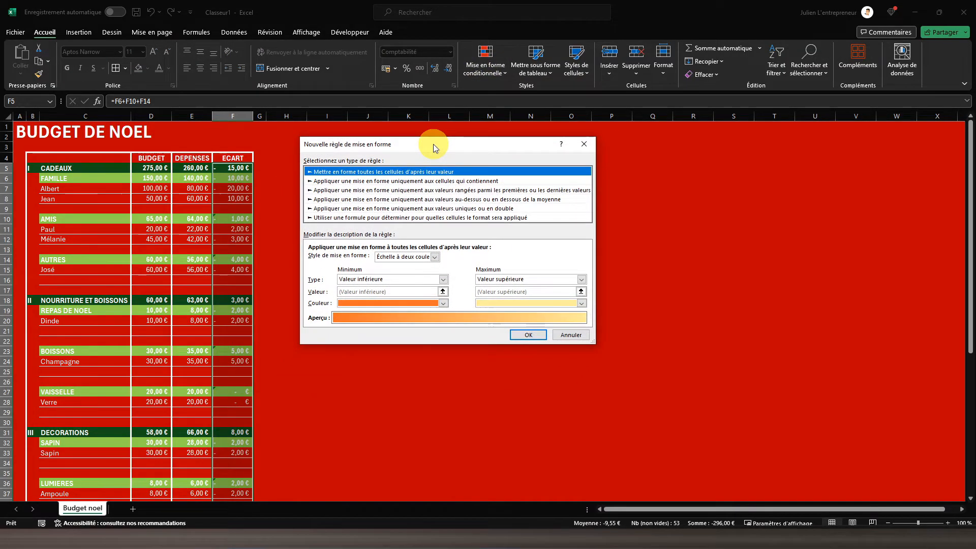
{"action": "left_click", "coordinate": [353, 218]}
Enter the rule formula =ET($C5<>"";$E5-$D5>0), with only the columns locked in its cell references.
{"action": "left_click", "coordinate": [333, 259]}
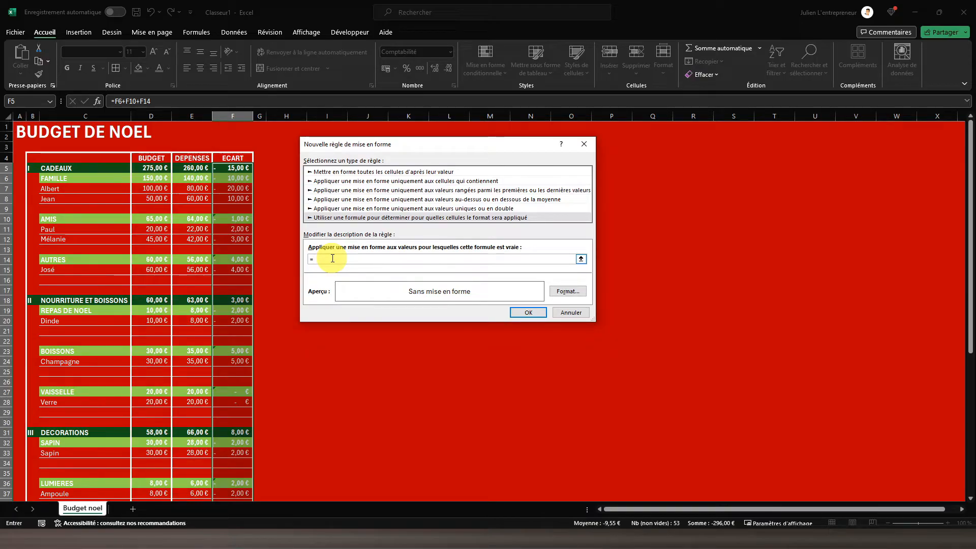
{"action": "type", "text": "("}
{"action": "left_click", "coordinate": [53, 167]}
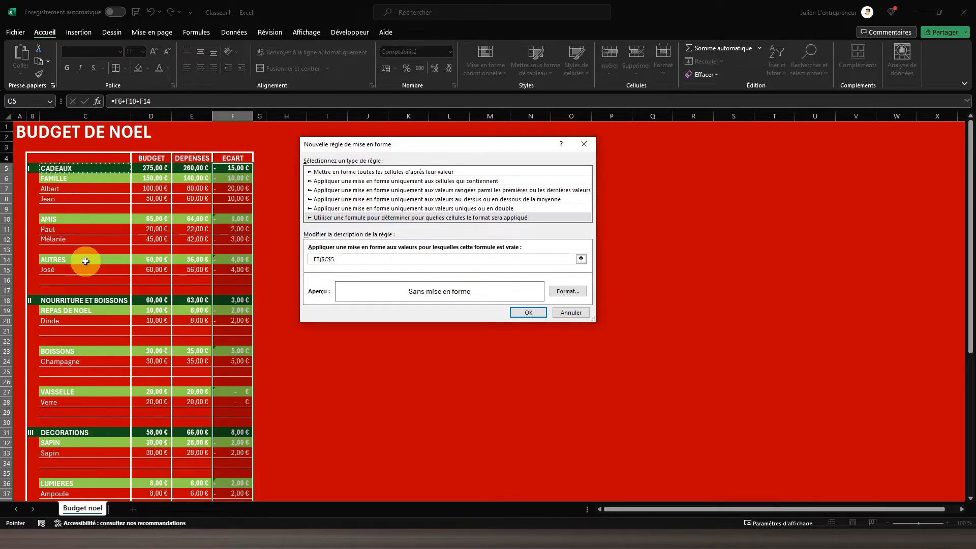
{"action": "type", "text": "<>"}
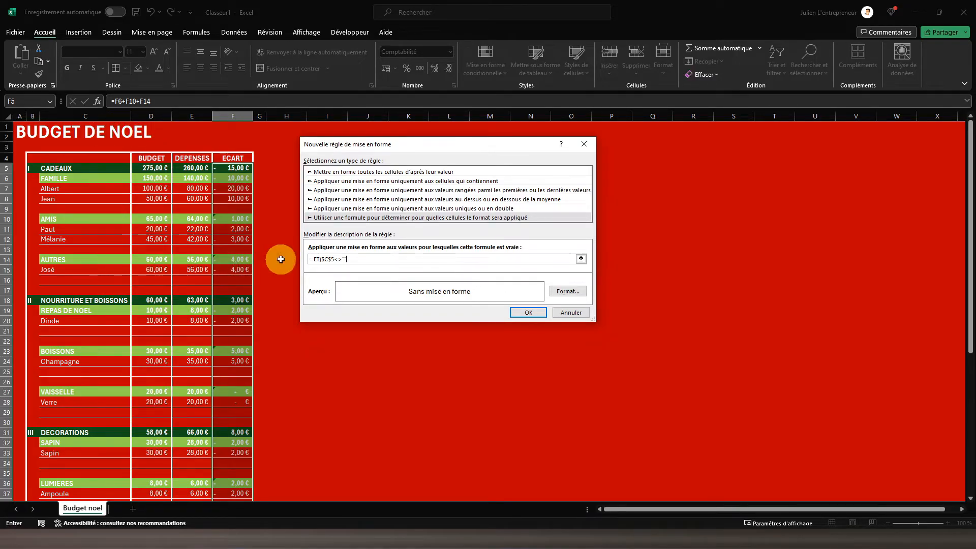
{"action": "left_click", "coordinate": [329, 259]}
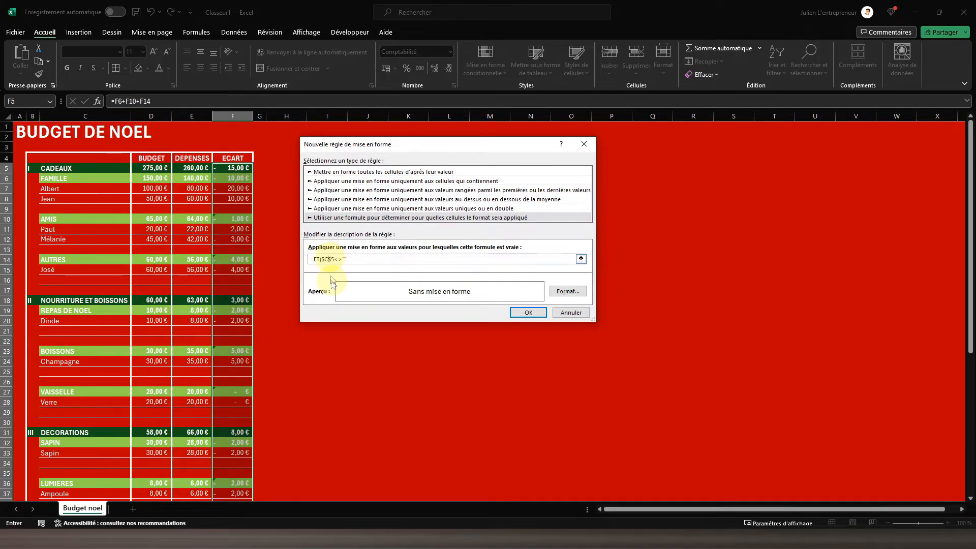
{"action": "key", "text": "Delete"}
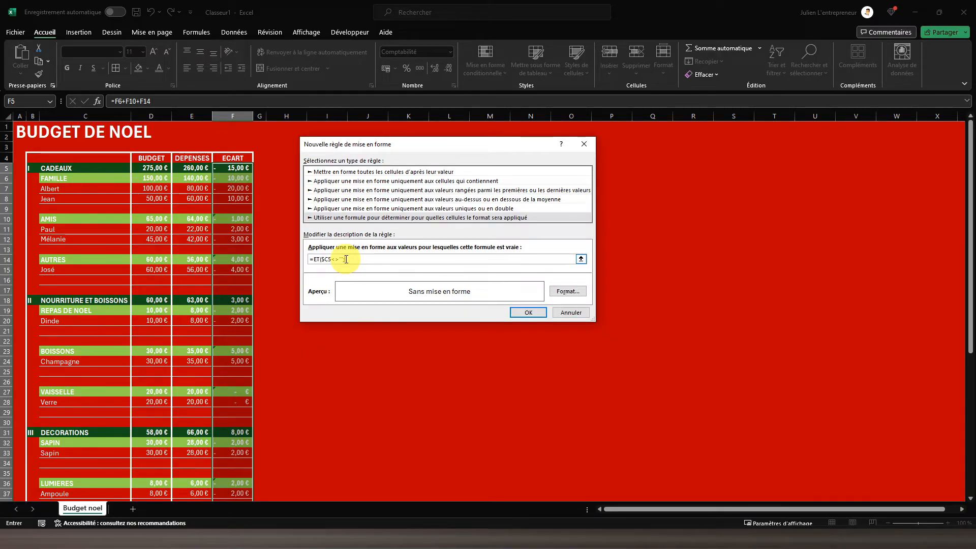
{"action": "left_click", "coordinate": [146, 167]}
{"action": "left_click", "coordinate": [182, 169]}
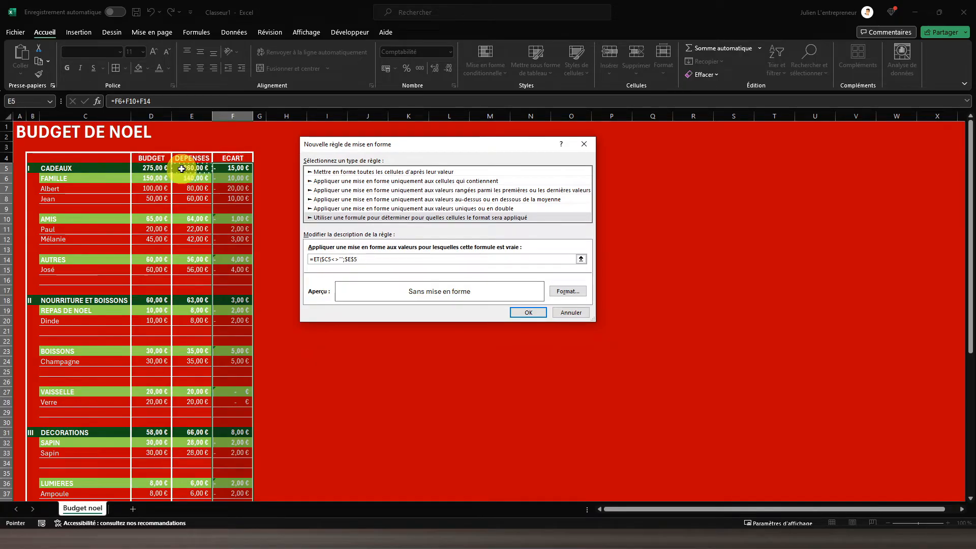
{"action": "type", "text": "-"}
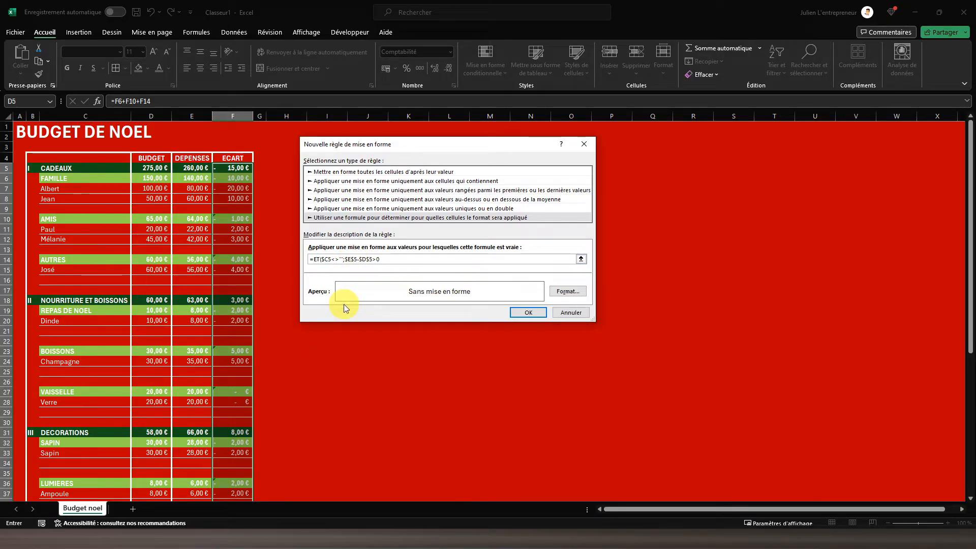
{"action": "key", "text": "BackSpace"}
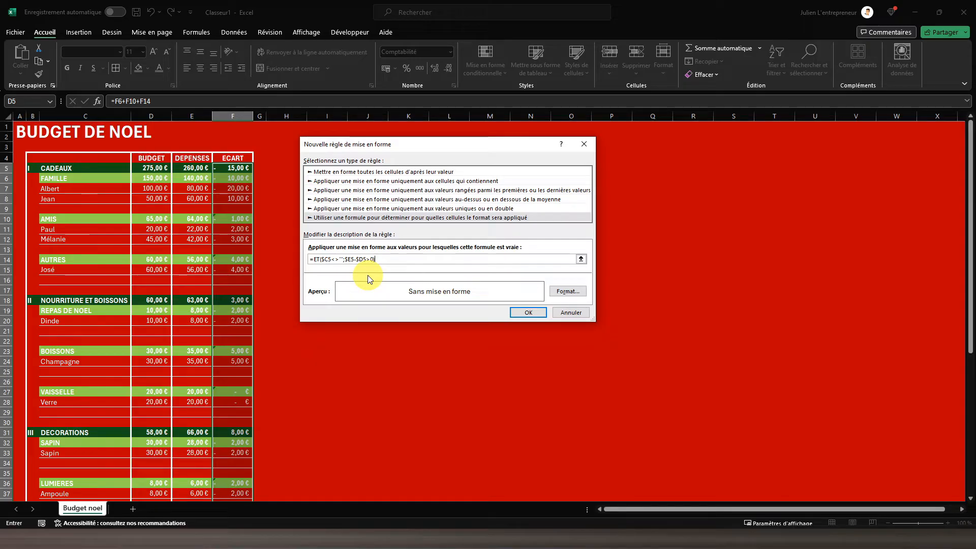
Give the rule's format a yellow background fill.
{"action": "left_click", "coordinate": [567, 290]}
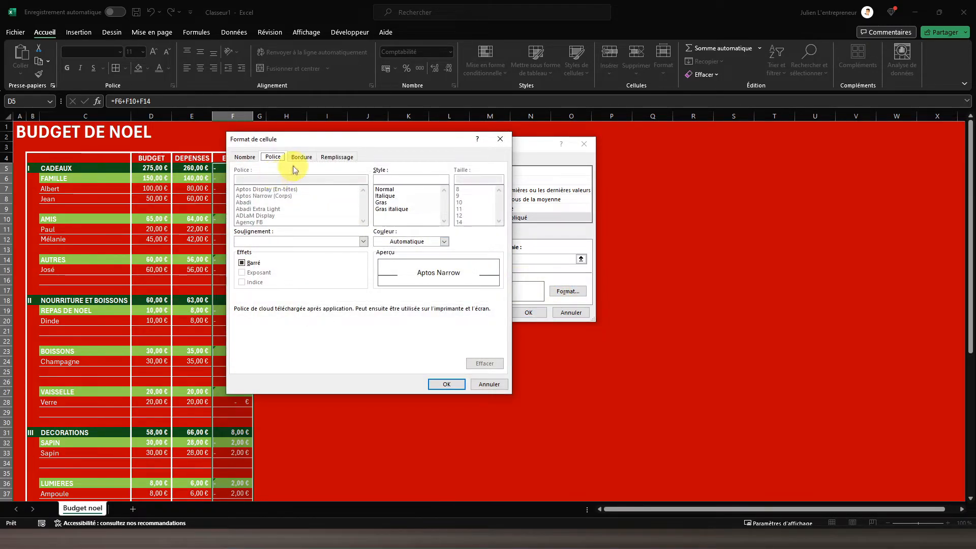
{"action": "left_click", "coordinate": [337, 157]}
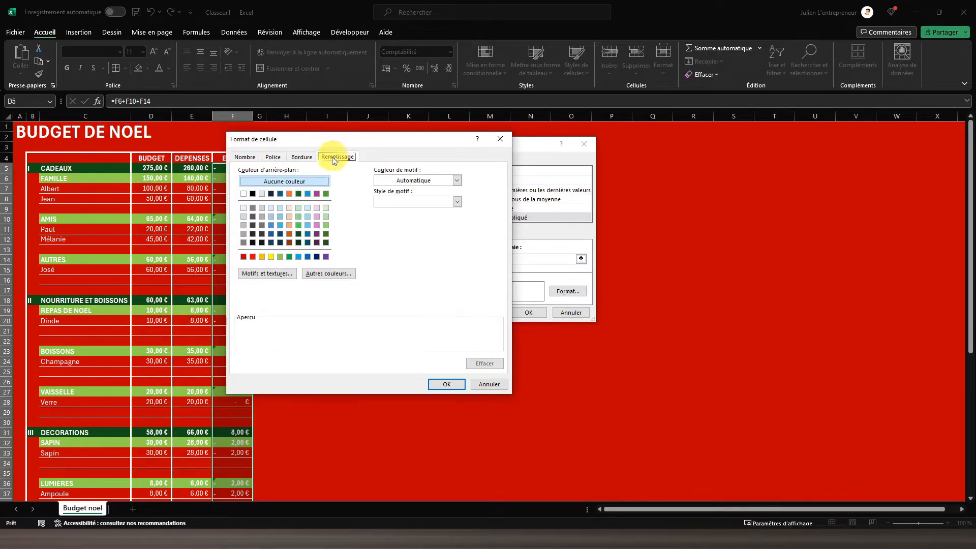
{"action": "left_click", "coordinate": [271, 257]}
{"action": "left_click", "coordinate": [439, 383]}
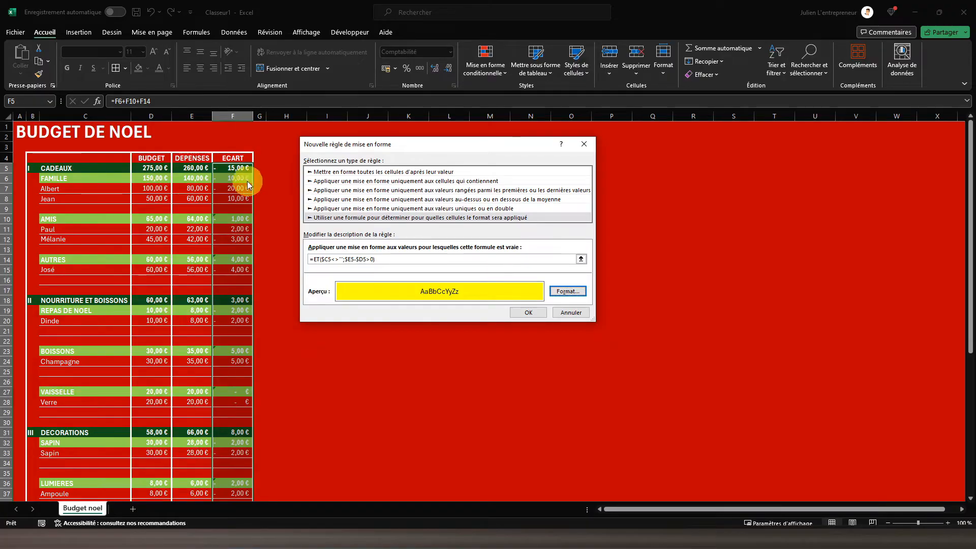
Set the rule's font to bold red and apply the finished rule to the ECART cells.
{"action": "left_click", "coordinate": [568, 290]}
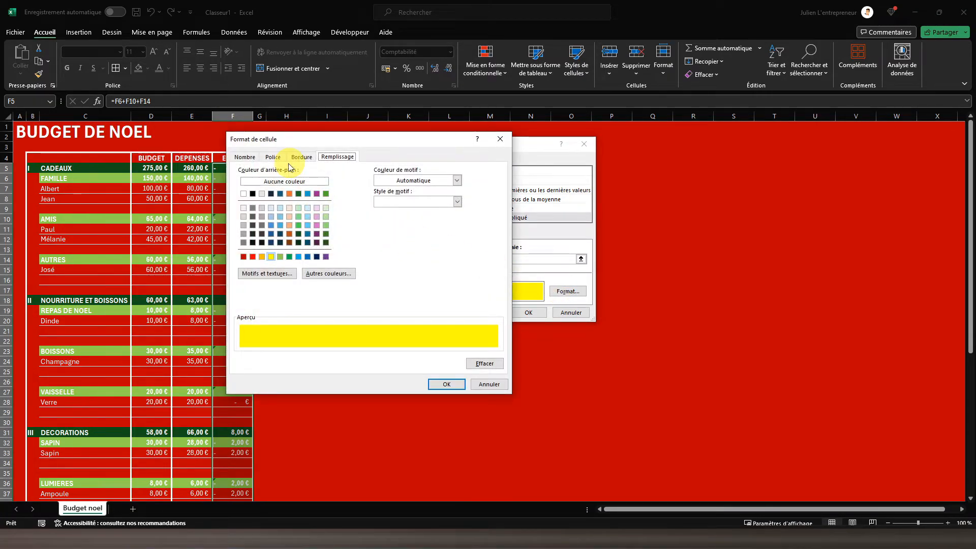
{"action": "left_click", "coordinate": [273, 157]}
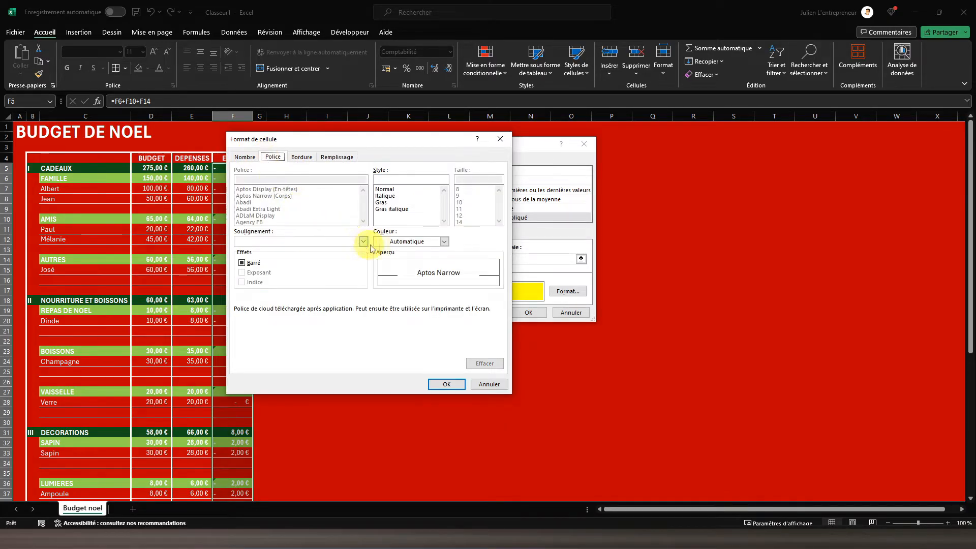
{"action": "left_click", "coordinate": [404, 242]}
{"action": "left_click", "coordinate": [386, 353]}
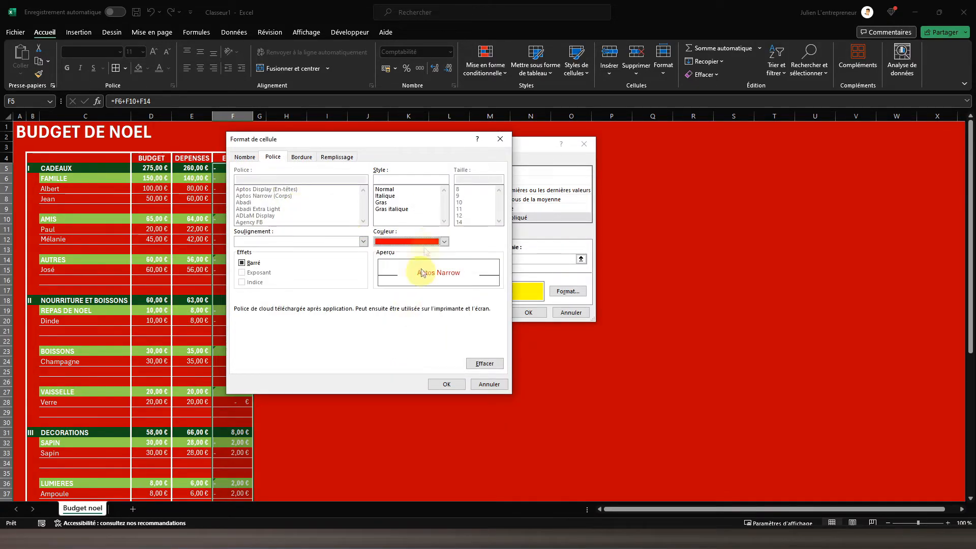
{"action": "left_click", "coordinate": [384, 202]}
{"action": "left_click", "coordinate": [446, 385]}
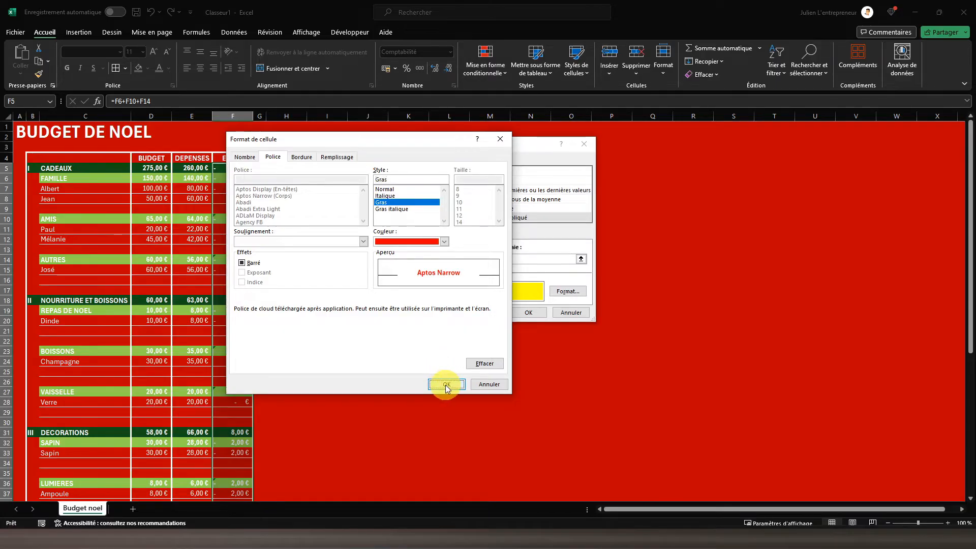
{"action": "left_click", "coordinate": [528, 312]}
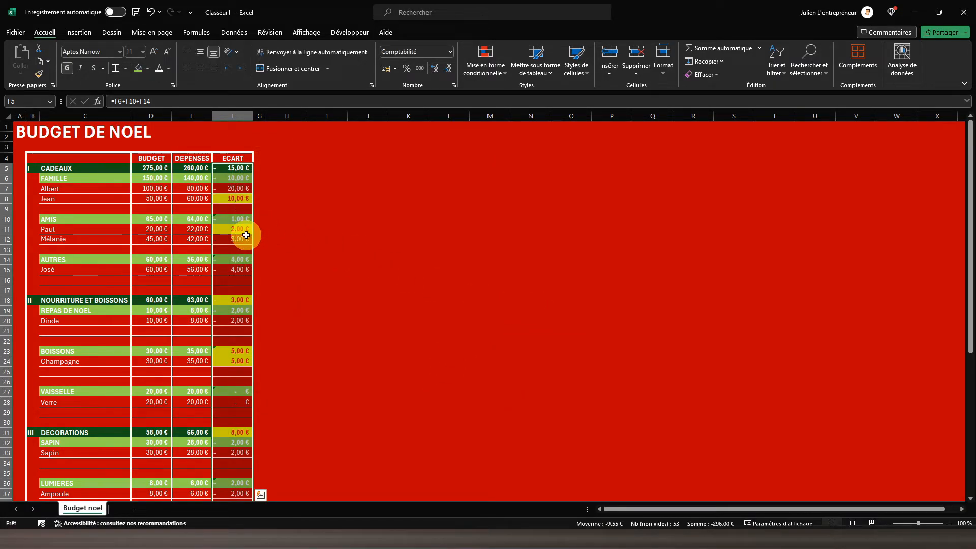
Review the highlighting down the ECART column, comparing the NOURRITURE ET BOISSONS total in F18 with its subtotals in F19 and F23.
{"action": "scroll", "coordinate": [246, 235], "scroll_direction": "down", "scroll_amount": 6}
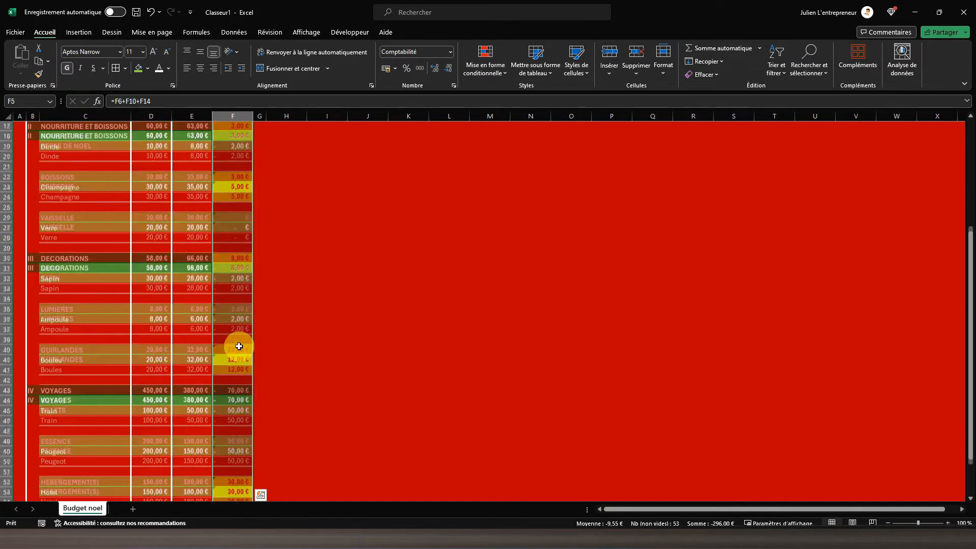
{"action": "scroll", "coordinate": [238, 368], "scroll_direction": "down", "scroll_amount": 3}
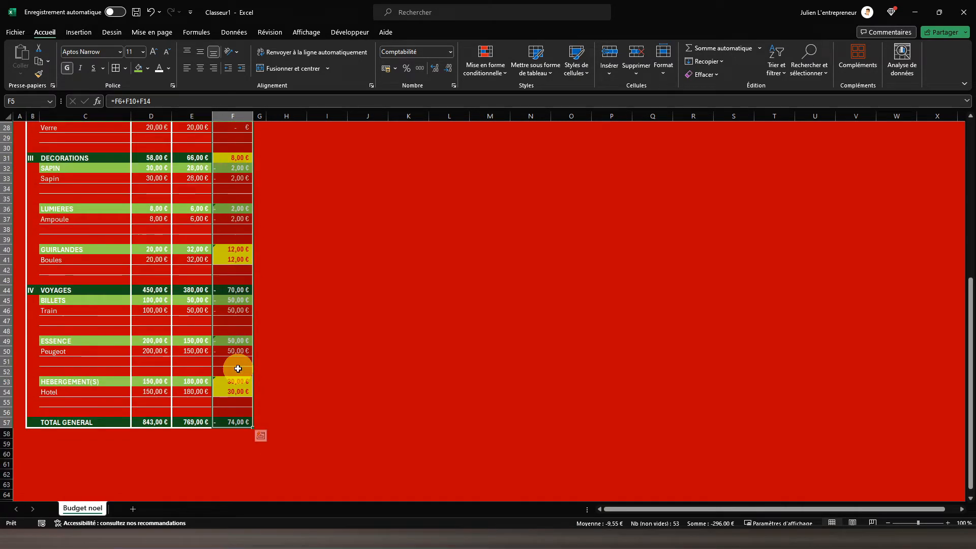
{"action": "scroll", "coordinate": [233, 375], "scroll_direction": "up", "scroll_amount": 9}
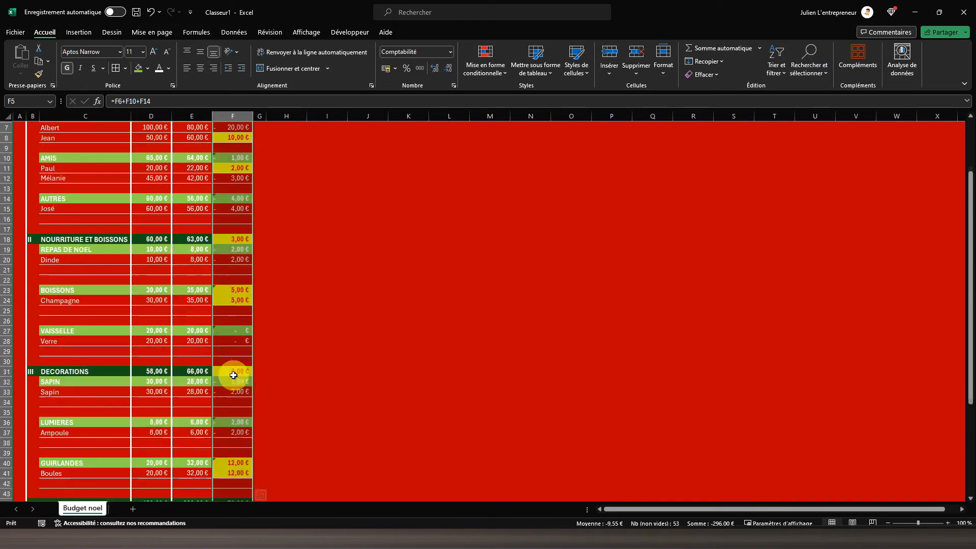
{"action": "left_click", "coordinate": [226, 201]}
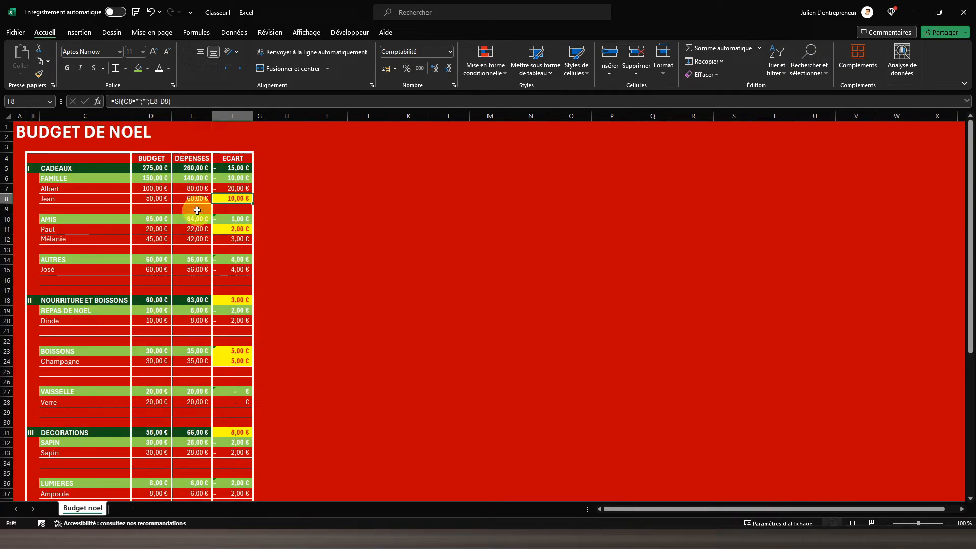
{"action": "scroll", "coordinate": [222, 340], "scroll_direction": "down", "scroll_amount": 2}
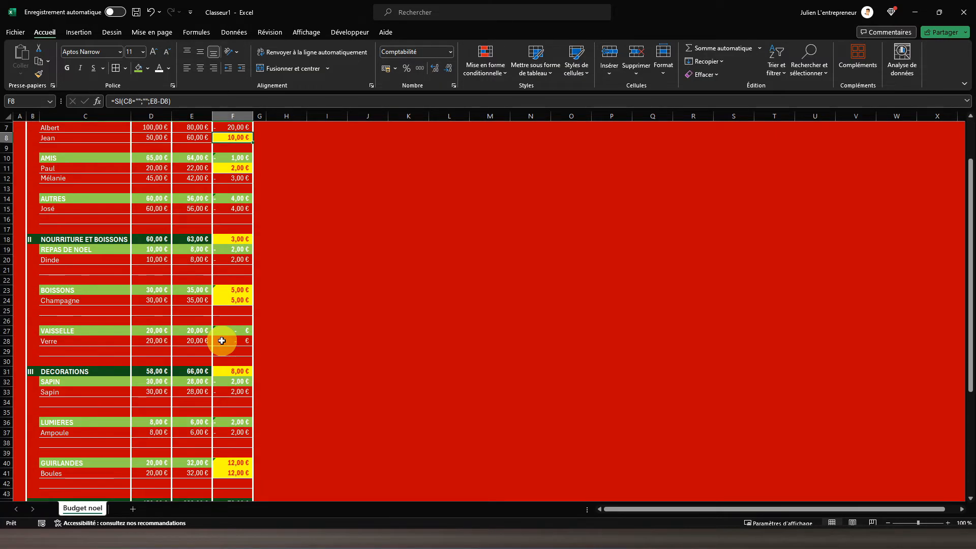
{"action": "scroll", "coordinate": [221, 340], "scroll_direction": "down", "scroll_amount": 5}
{"action": "scroll", "coordinate": [222, 340], "scroll_direction": "up", "scroll_amount": 4}
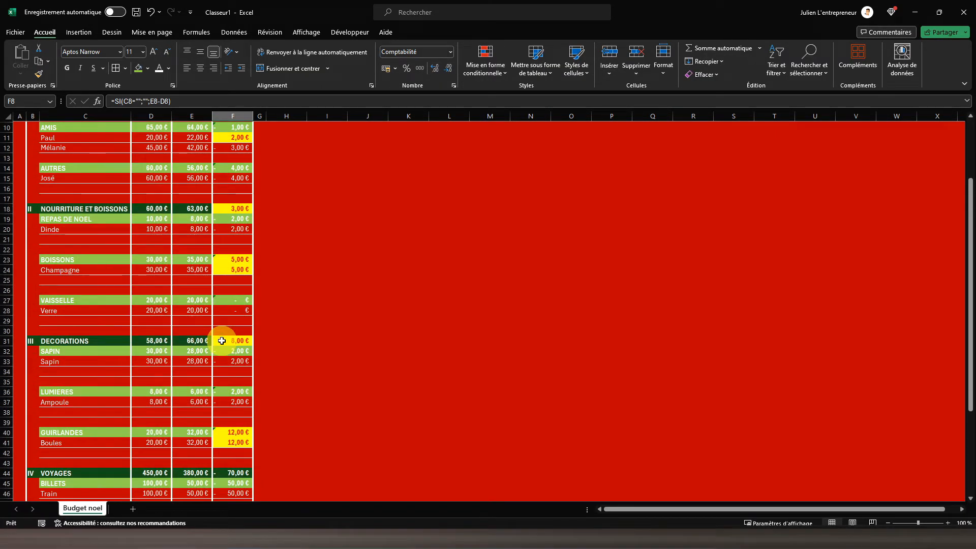
{"action": "left_click", "coordinate": [228, 208]}
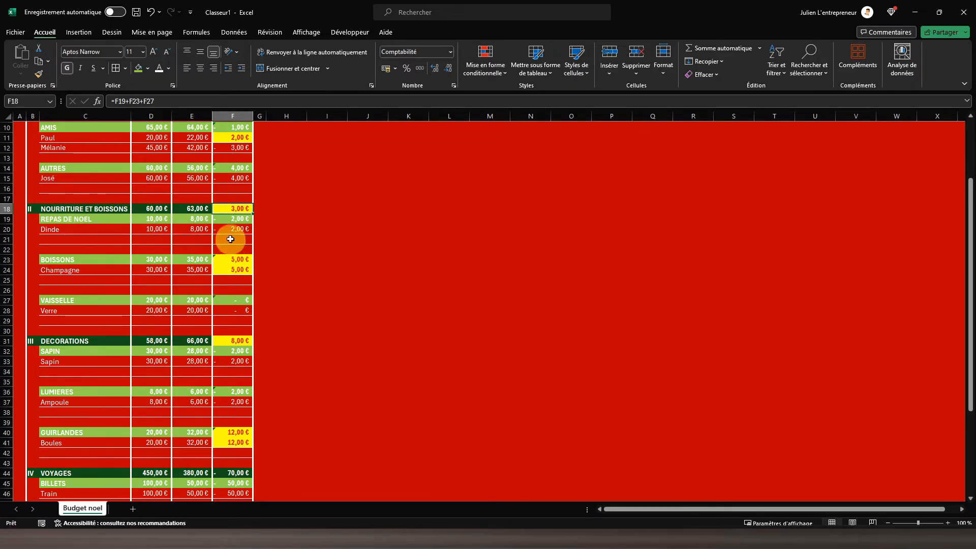
{"action": "left_click", "coordinate": [223, 219]}
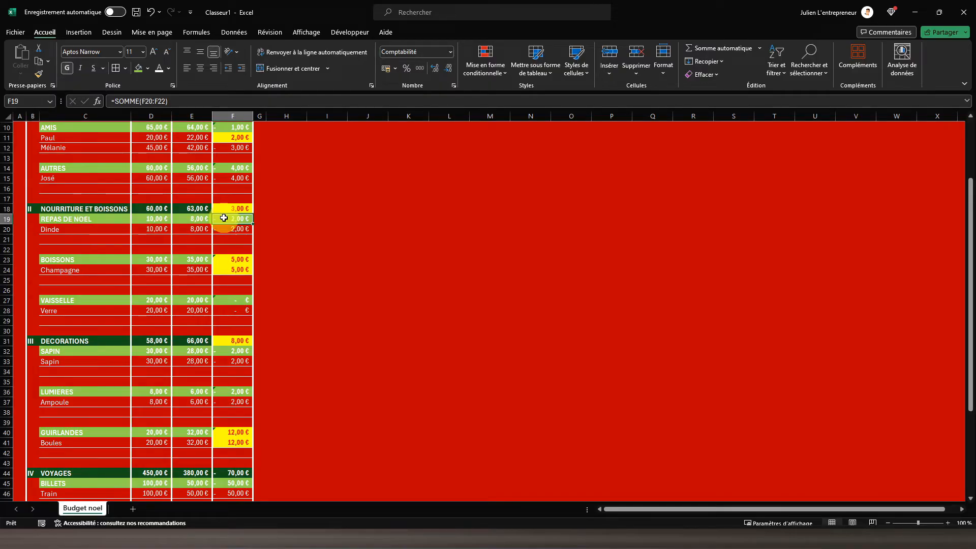
{"action": "left_click_drag", "start_coordinate": [220, 259], "coordinate": [221, 269]}
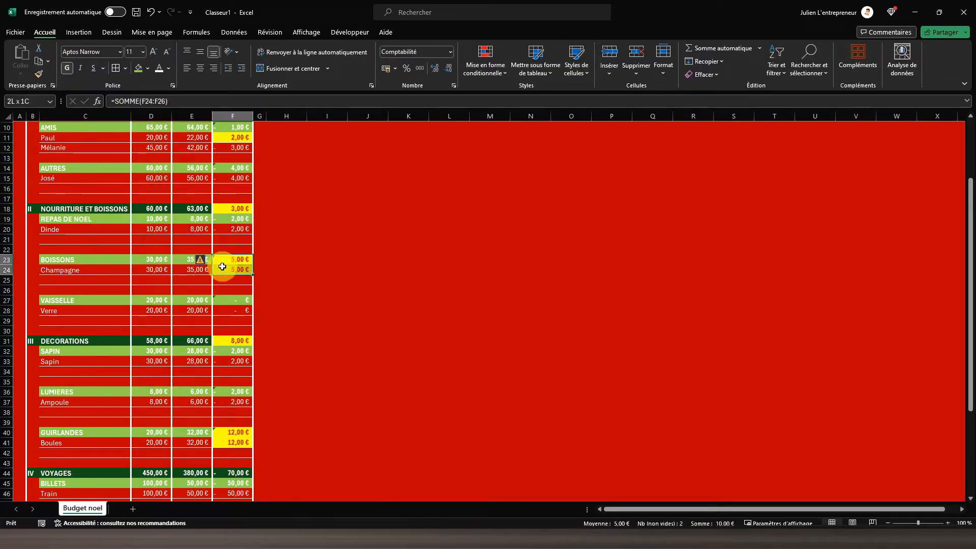
{"action": "left_click", "coordinate": [238, 208]}
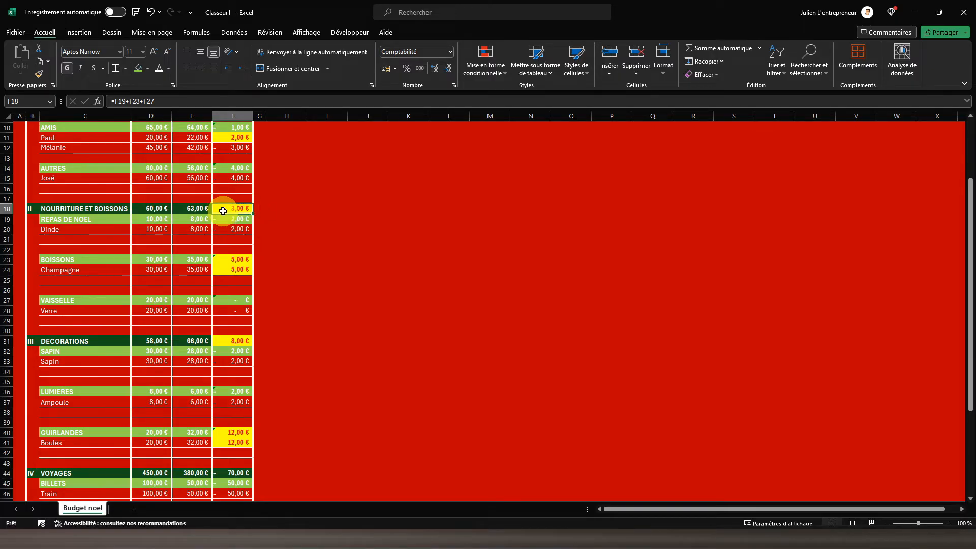
{"action": "scroll", "coordinate": [222, 210], "scroll_direction": "up", "scroll_amount": 3}
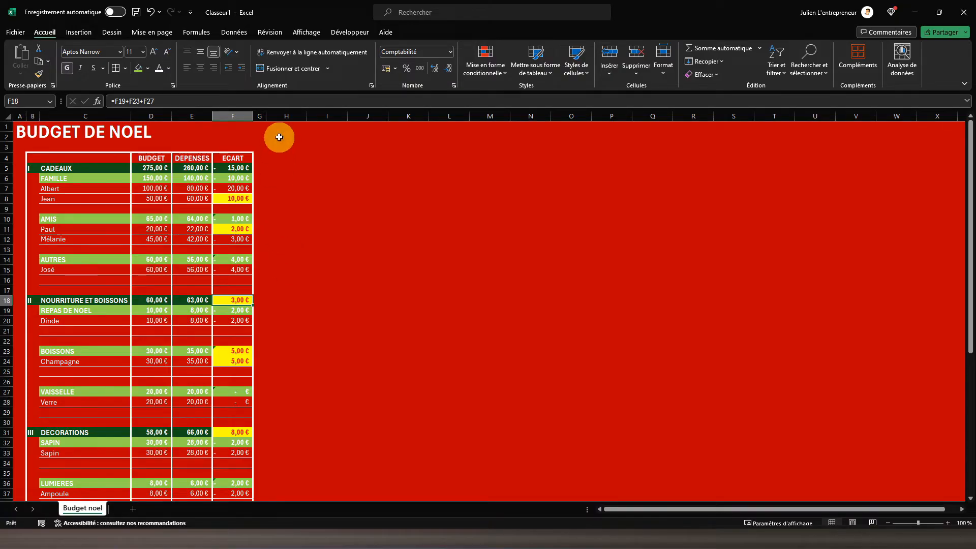
{"action": "left_click", "coordinate": [317, 300]}
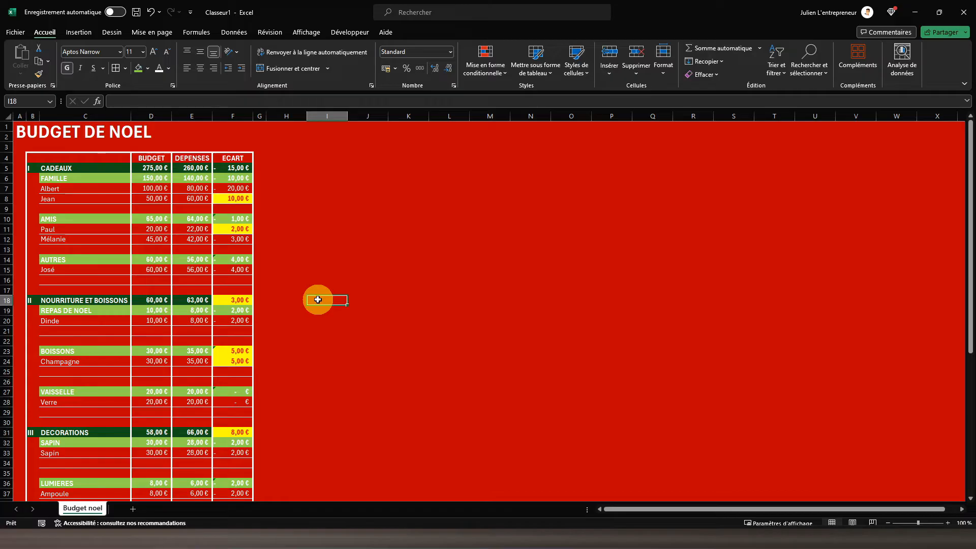
Draw a thick white outline border around the empty range I14:M23 beside the budget table.
{"action": "left_click", "coordinate": [310, 263]}
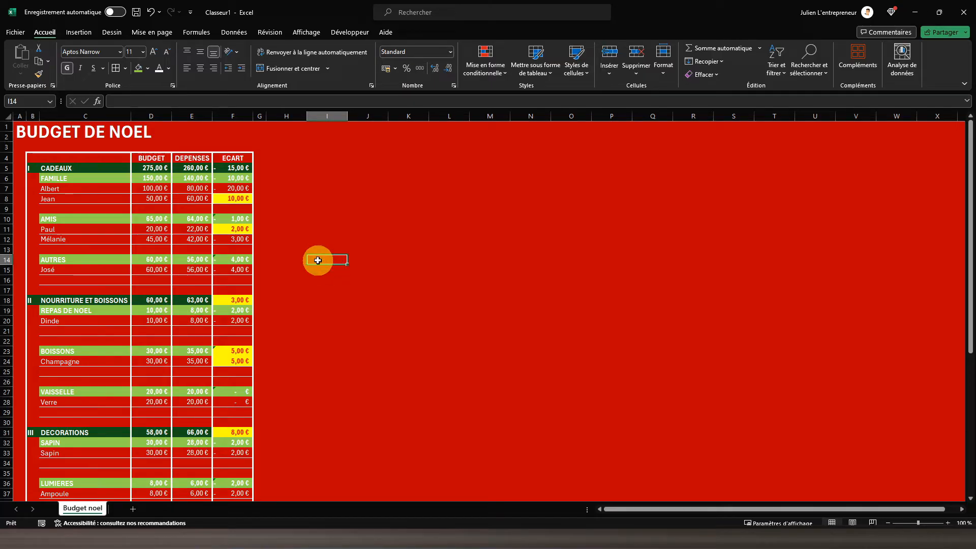
{"action": "left_click_drag", "start_coordinate": [318, 260], "coordinate": [491, 263]}
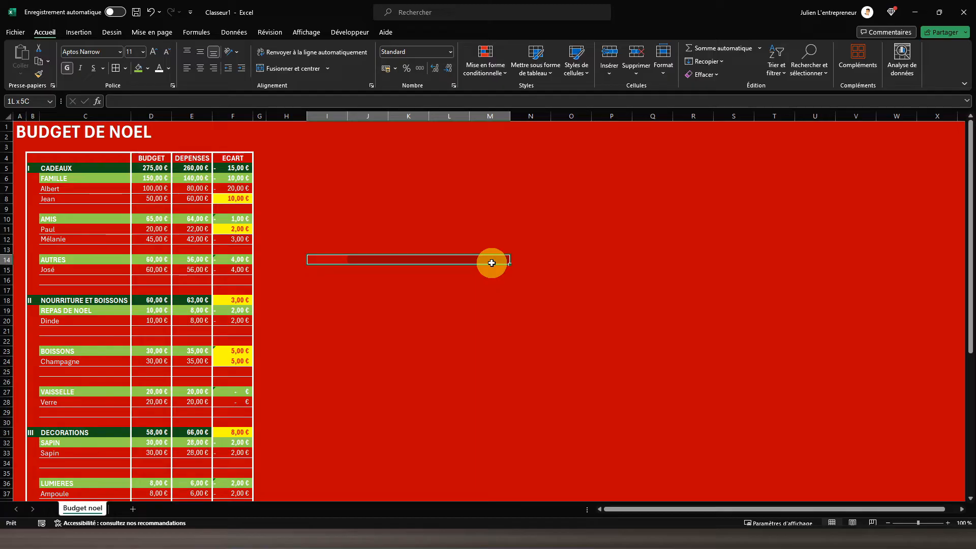
{"action": "left_click_drag", "start_coordinate": [491, 263], "coordinate": [493, 354]}
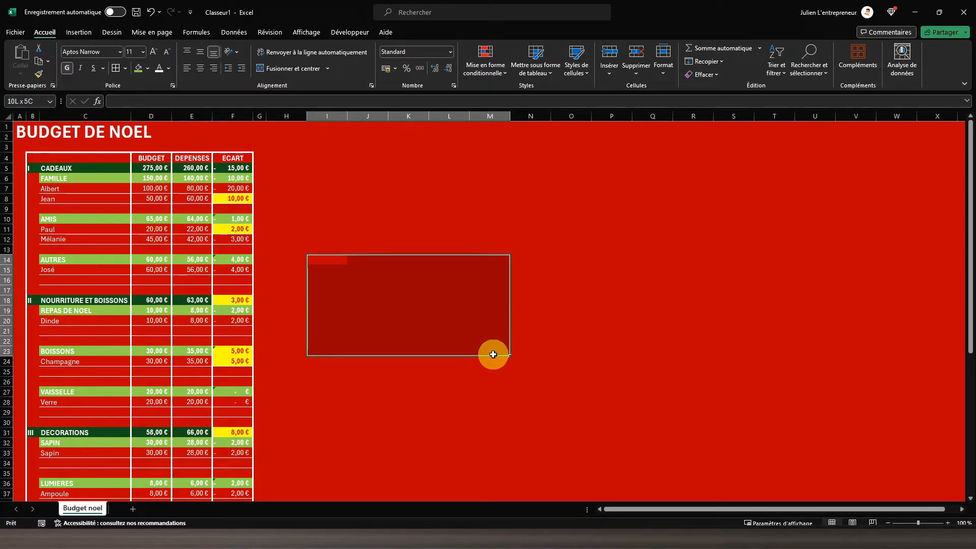
{"action": "left_click", "coordinate": [126, 68]}
{"action": "left_click", "coordinate": [150, 373]}
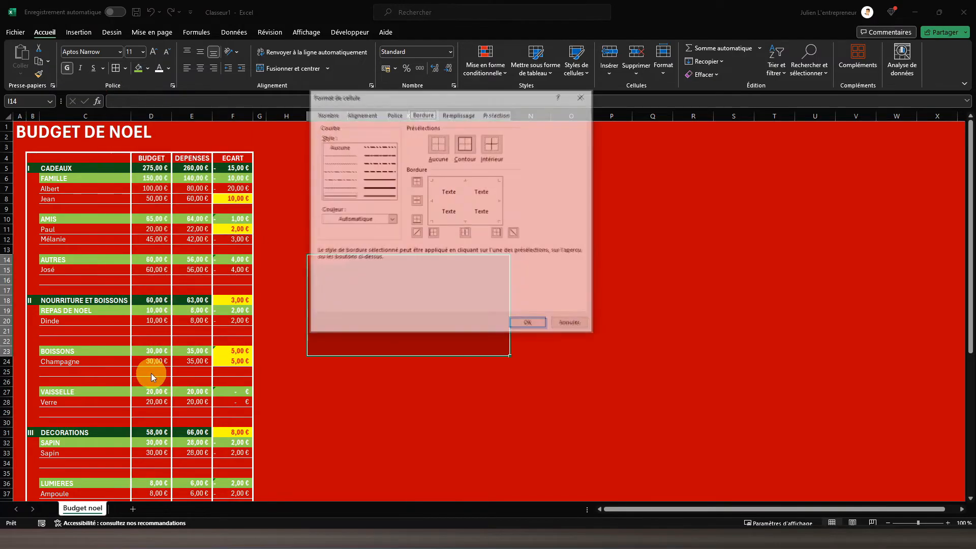
{"action": "left_click", "coordinate": [391, 219]}
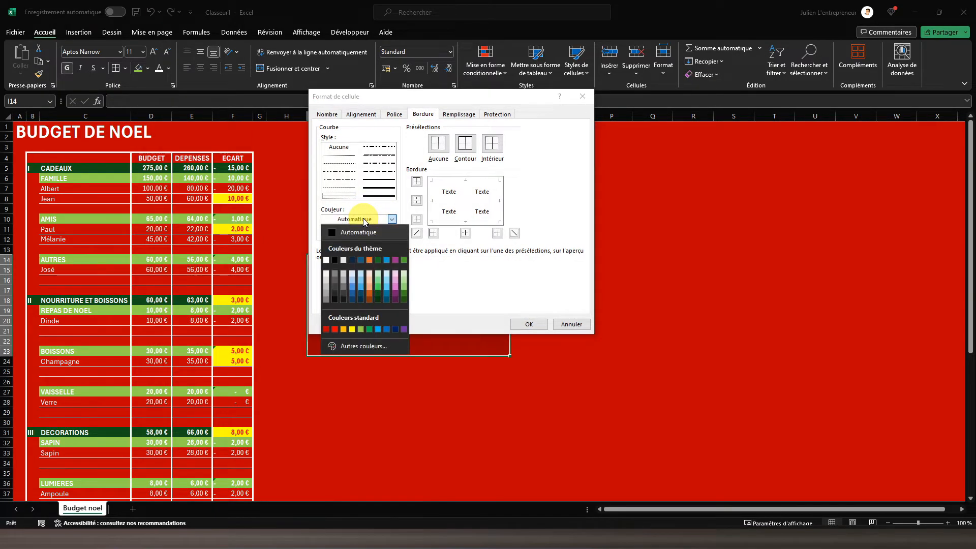
{"action": "left_click", "coordinate": [326, 260]}
{"action": "left_click", "coordinate": [379, 188]}
{"action": "left_click", "coordinate": [464, 154]}
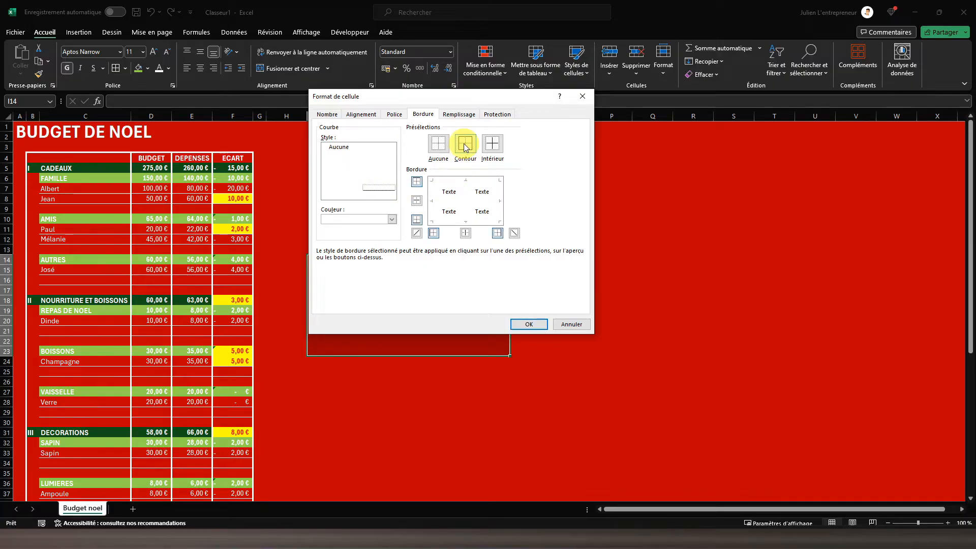
{"action": "left_click", "coordinate": [529, 323]}
{"action": "left_click", "coordinate": [355, 301]}
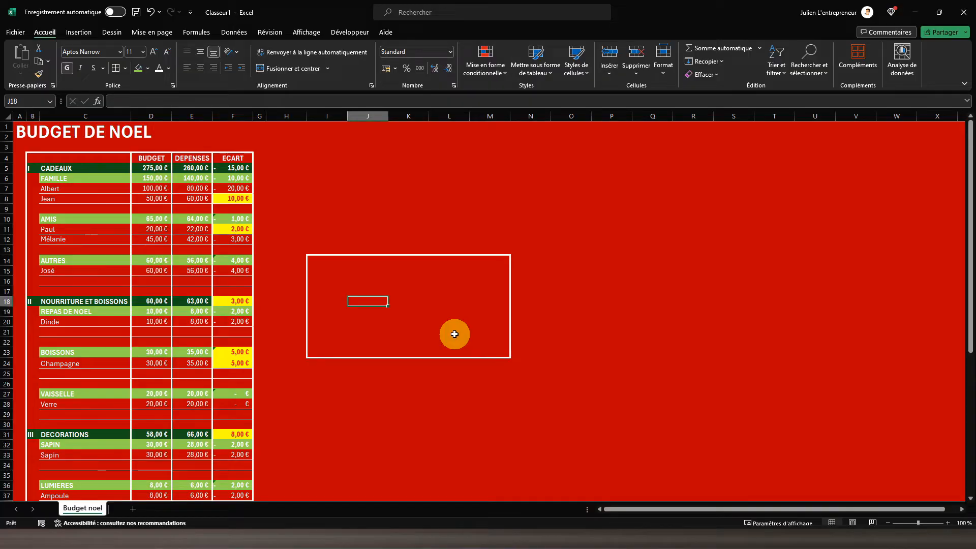
Copy the format of the framed range I14:M23 onto the block starting at O14.
{"action": "left_click_drag", "start_coordinate": [314, 259], "coordinate": [494, 350]}
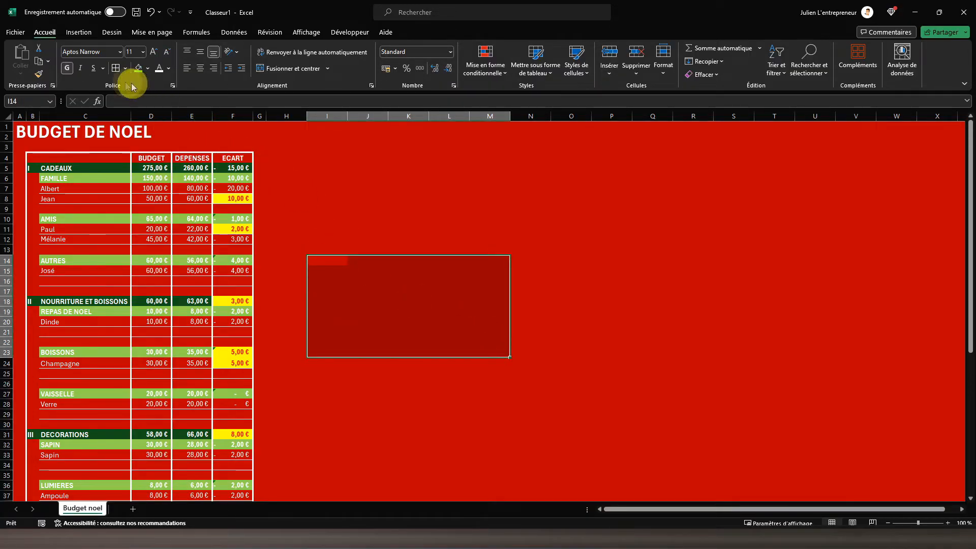
{"action": "left_click", "coordinate": [39, 77]}
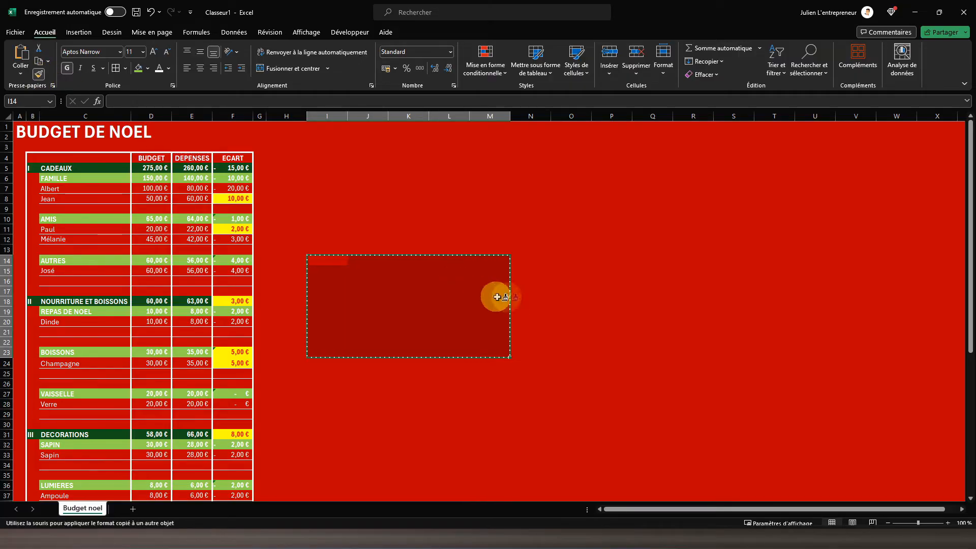
{"action": "left_click", "coordinate": [571, 258]}
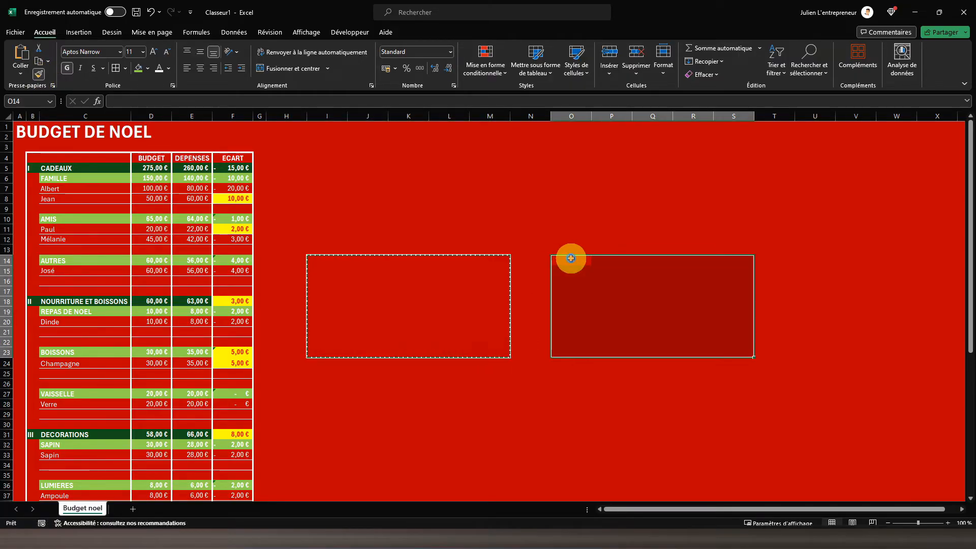
{"action": "left_click", "coordinate": [538, 301]}
Copy the format of both frames, I14:S23, onto the area starting at I25 to make a second row of frames.
{"action": "left_click_drag", "start_coordinate": [307, 257], "coordinate": [746, 353]}
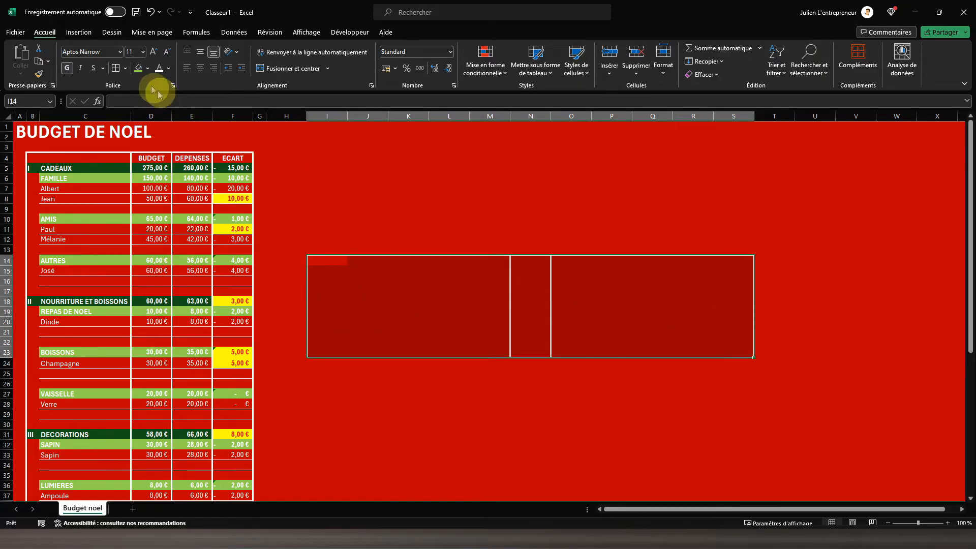
{"action": "left_click", "coordinate": [39, 74]}
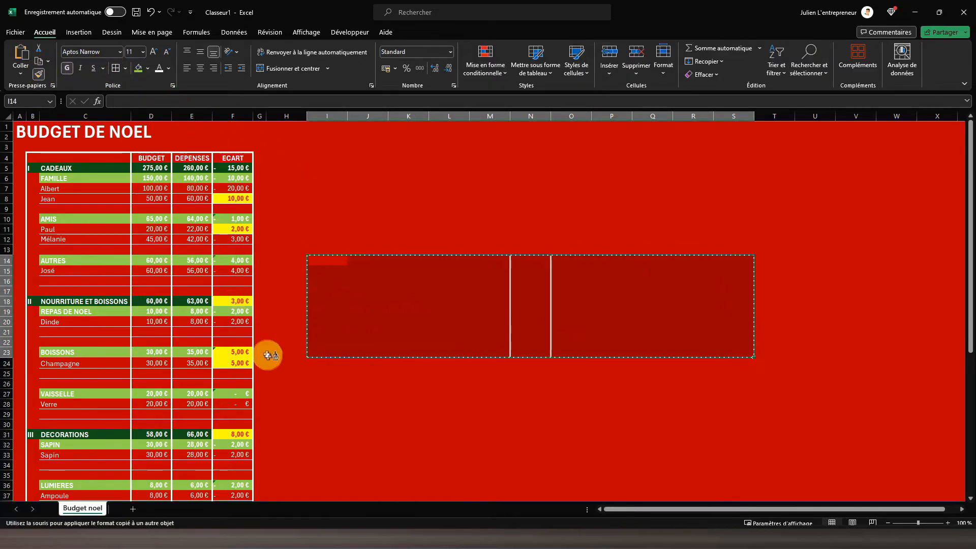
{"action": "left_click", "coordinate": [318, 375]}
{"action": "left_click", "coordinate": [360, 303]}
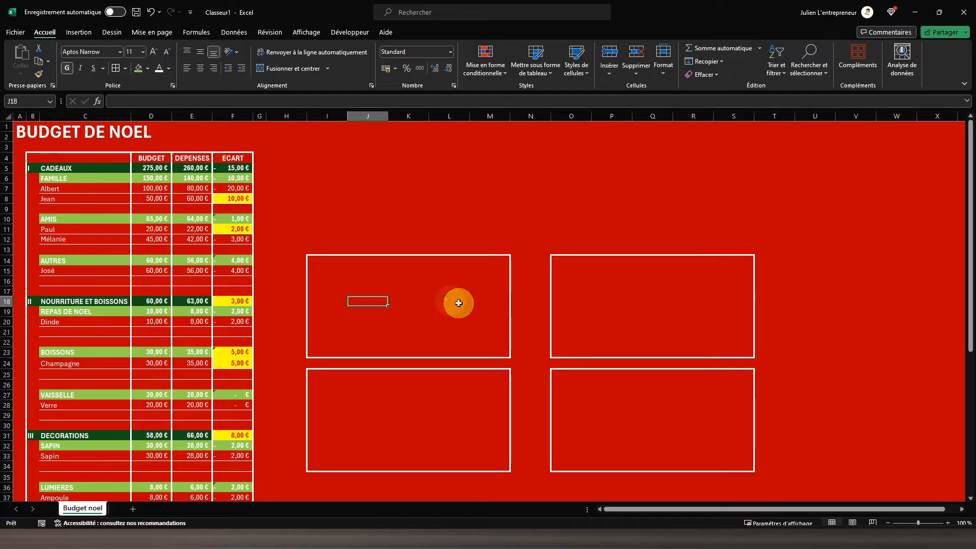
Enter the title CADEAUX in I14 and make its font white.
{"action": "left_click", "coordinate": [321, 261]}
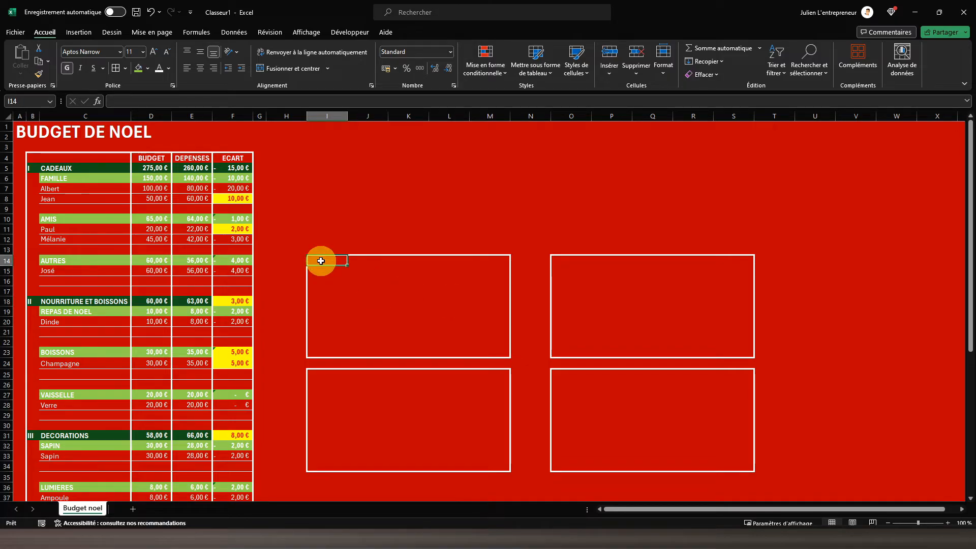
{"action": "type", "text": "CADEAUX"}
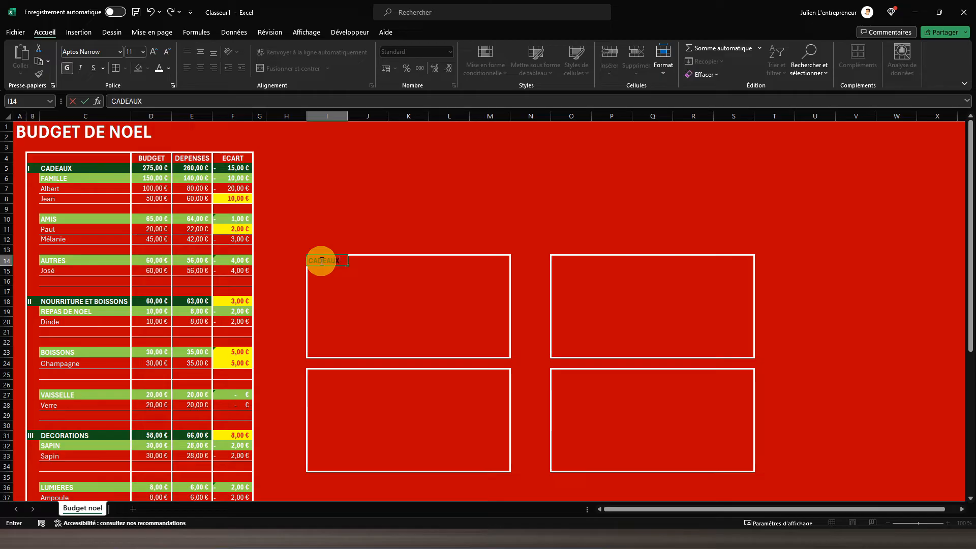
{"action": "key", "text": "Return"}
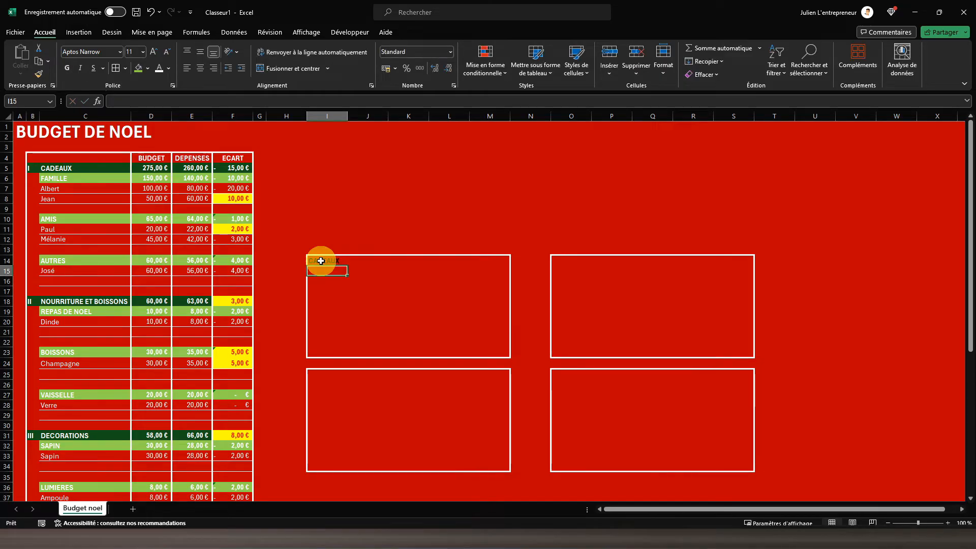
{"action": "left_click", "coordinate": [320, 261]}
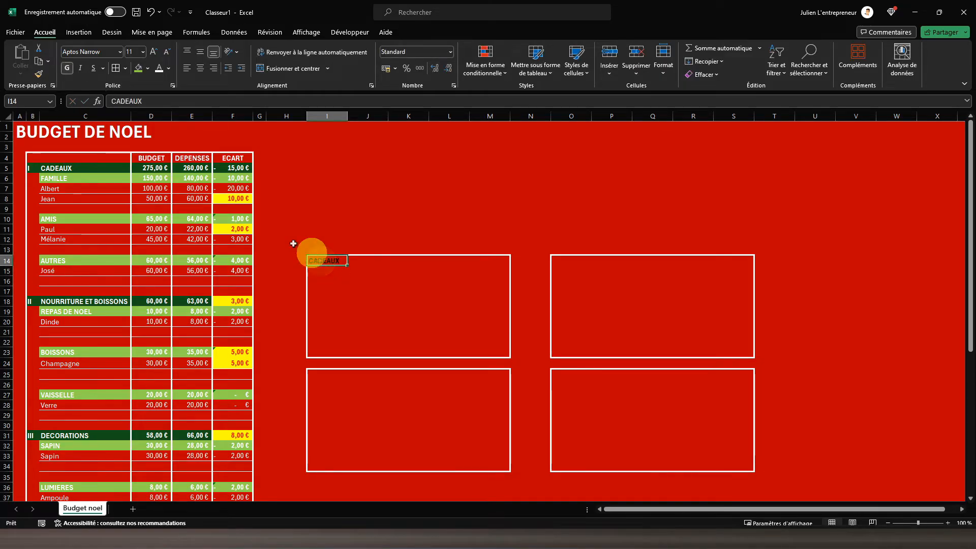
{"action": "left_click", "coordinate": [159, 67]}
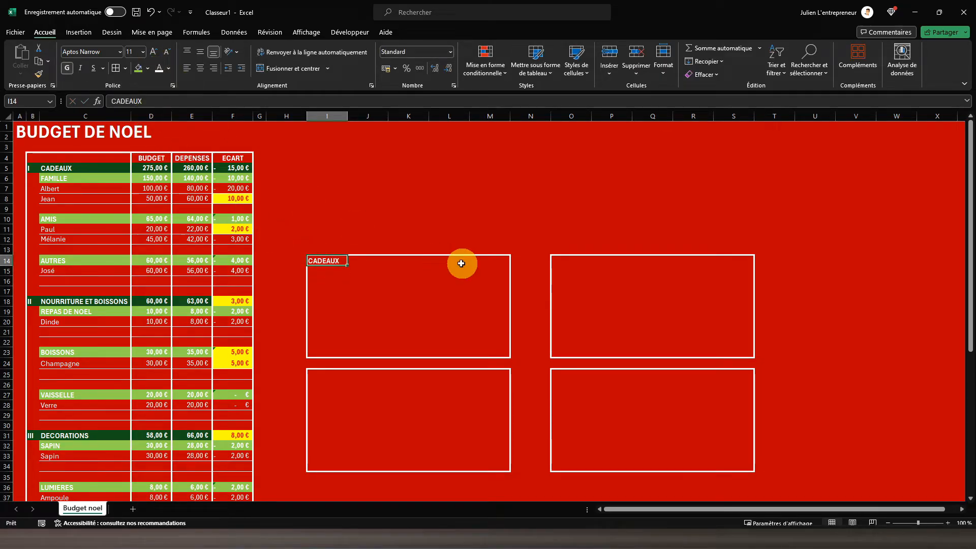
Title the other three frames DECORATIONS in O14, NOURRITURE ET BOISSONS in I25 and VOYAGES in O25.
{"action": "left_click", "coordinate": [562, 262]}
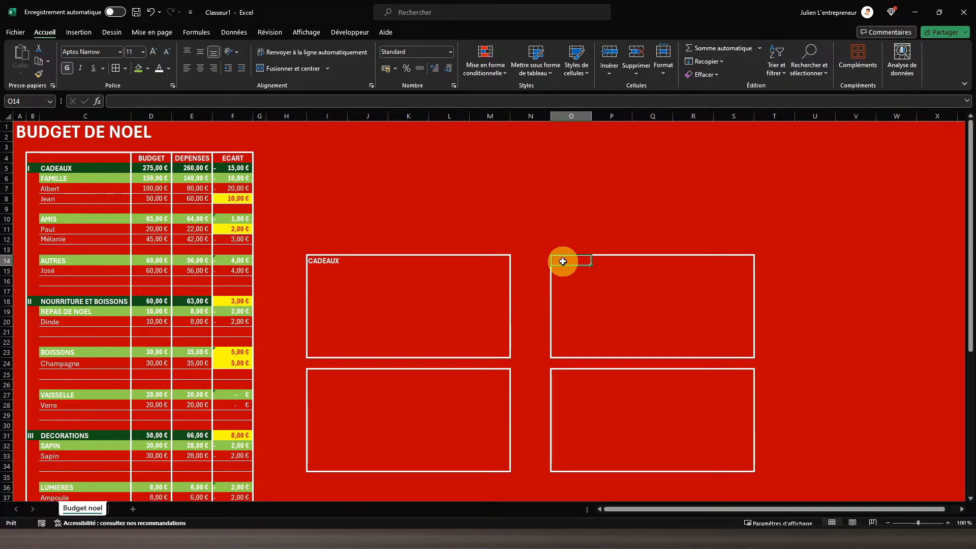
{"action": "type", "text": "DECORATIONS"}
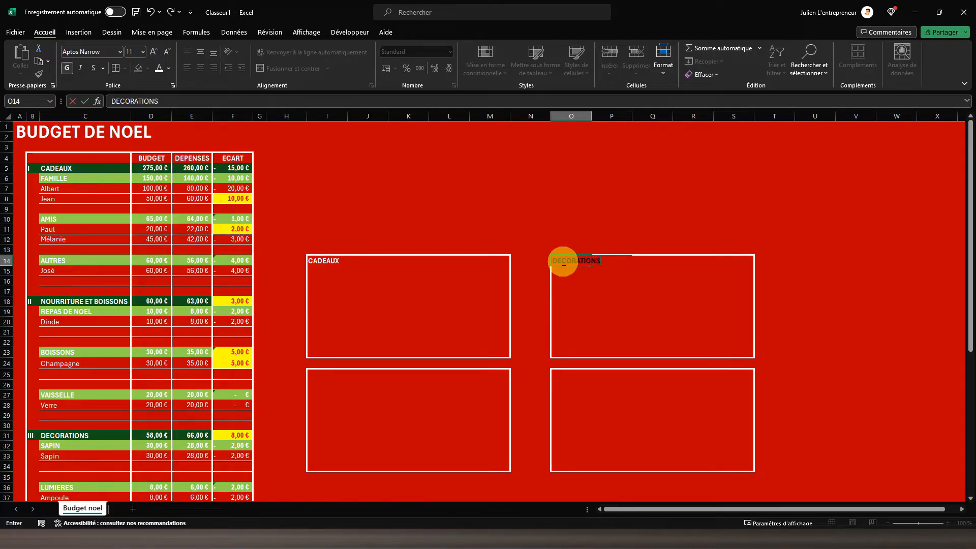
{"action": "key", "text": "Return"}
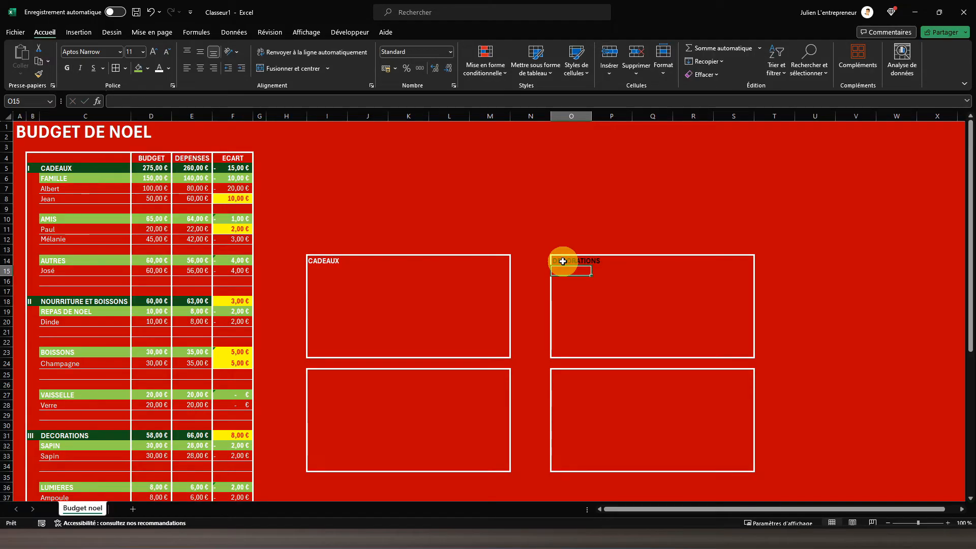
{"action": "left_click", "coordinate": [316, 373]}
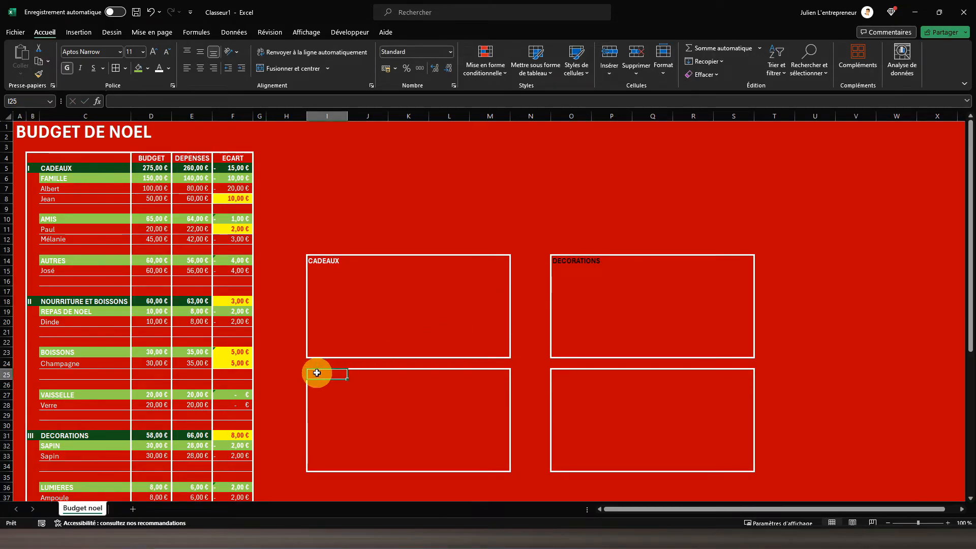
{"action": "type", "text": "NOU"}
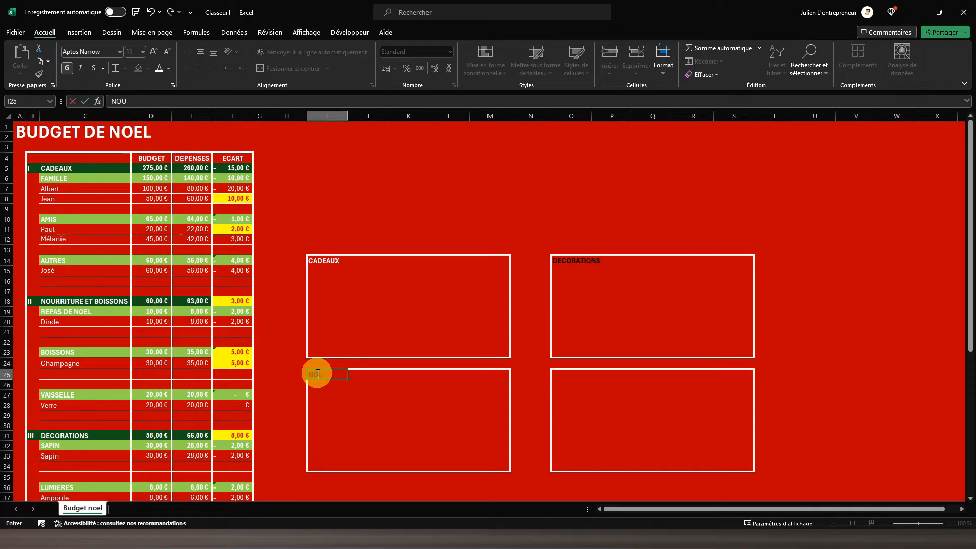
{"action": "type", "text": "RRITURE E"}
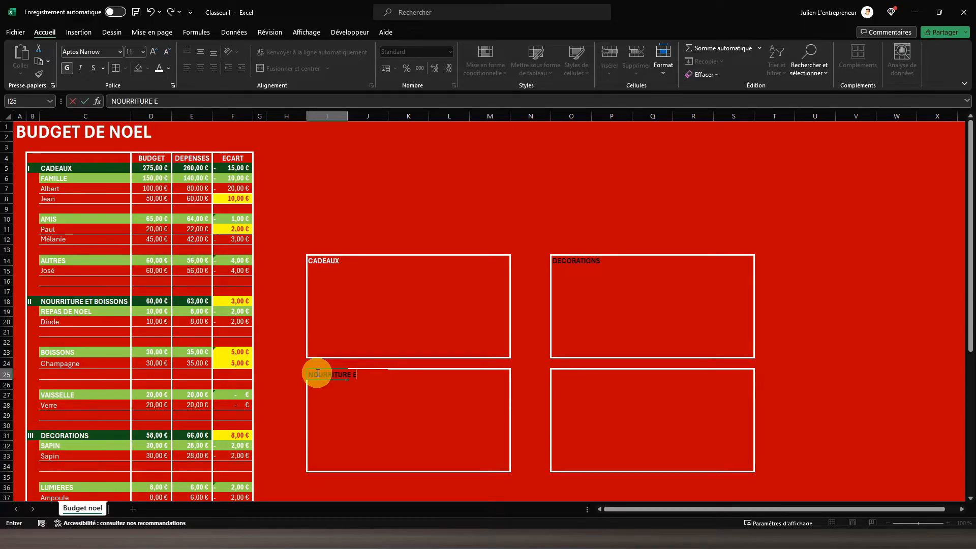
{"action": "type", "text": "T BOISSONS"}
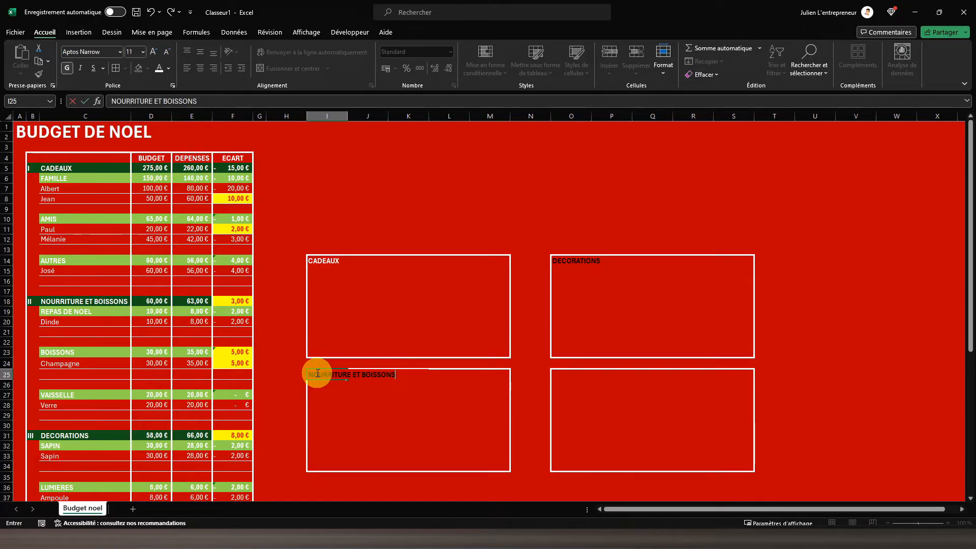
{"action": "left_click", "coordinate": [563, 375]}
{"action": "type", "text": "V"}
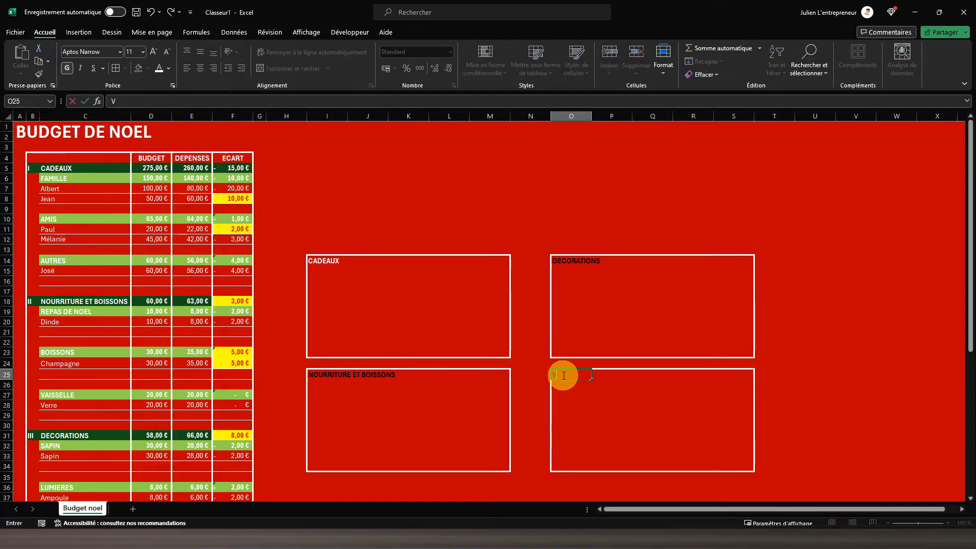
{"action": "type", "text": "OYAGES"}
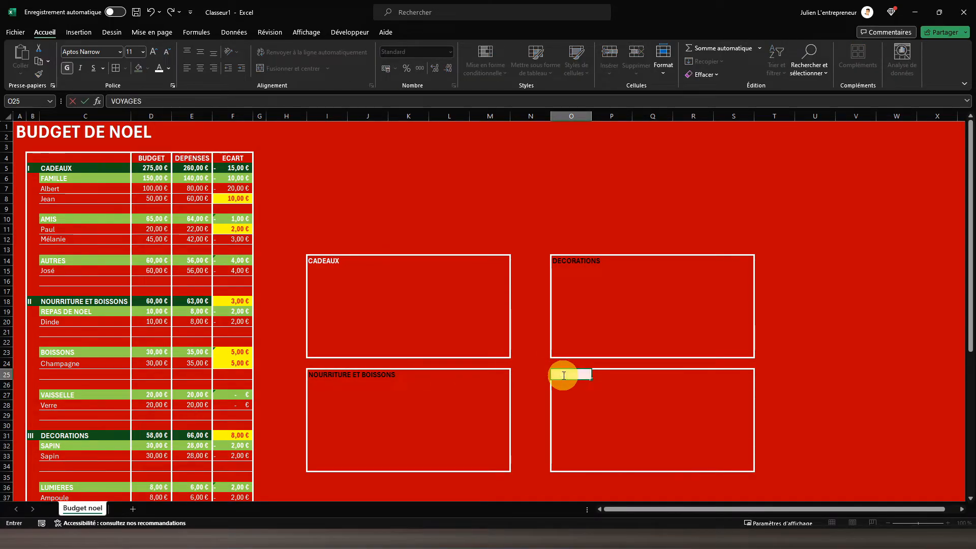
{"action": "key", "text": "Return"}
Merge and centre the CADEAUX title across I14:M14 and give it a dark green fill.
{"action": "left_click_drag", "start_coordinate": [322, 259], "coordinate": [496, 258]}
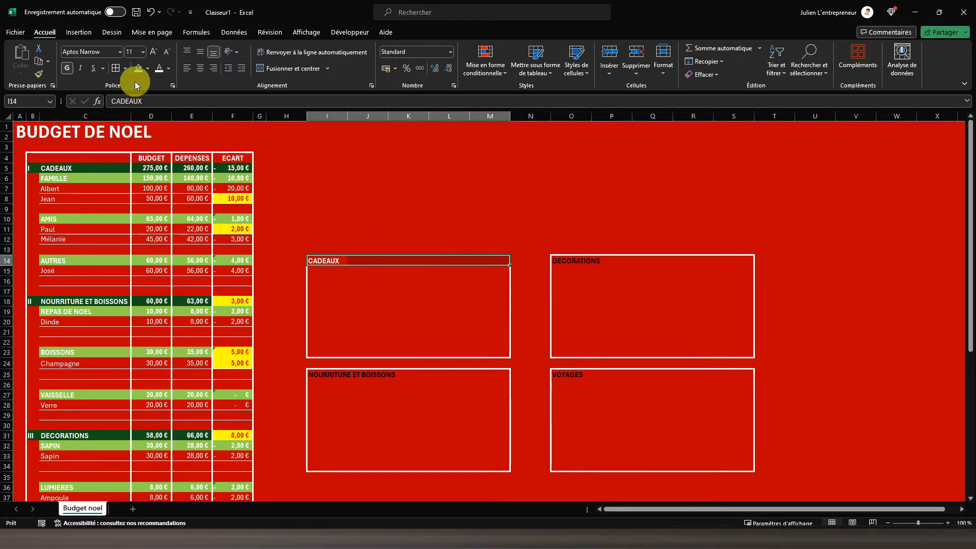
{"action": "left_click", "coordinate": [273, 69]}
{"action": "left_click", "coordinate": [138, 69]}
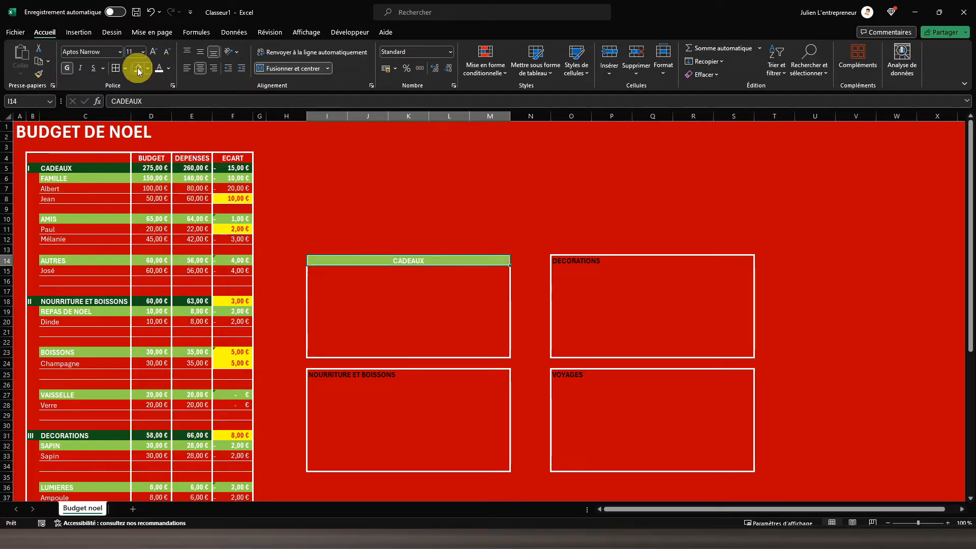
{"action": "left_click", "coordinate": [148, 69]}
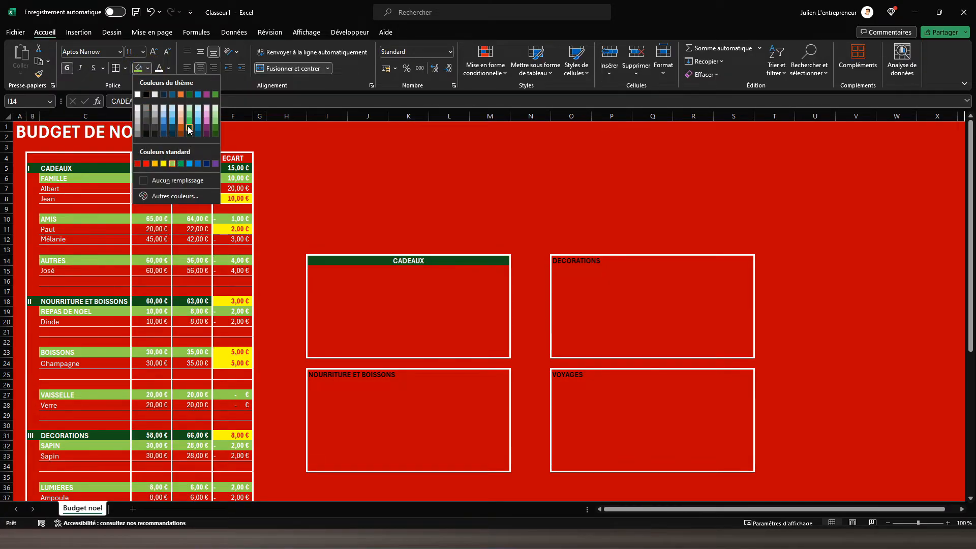
{"action": "left_click", "coordinate": [189, 130]}
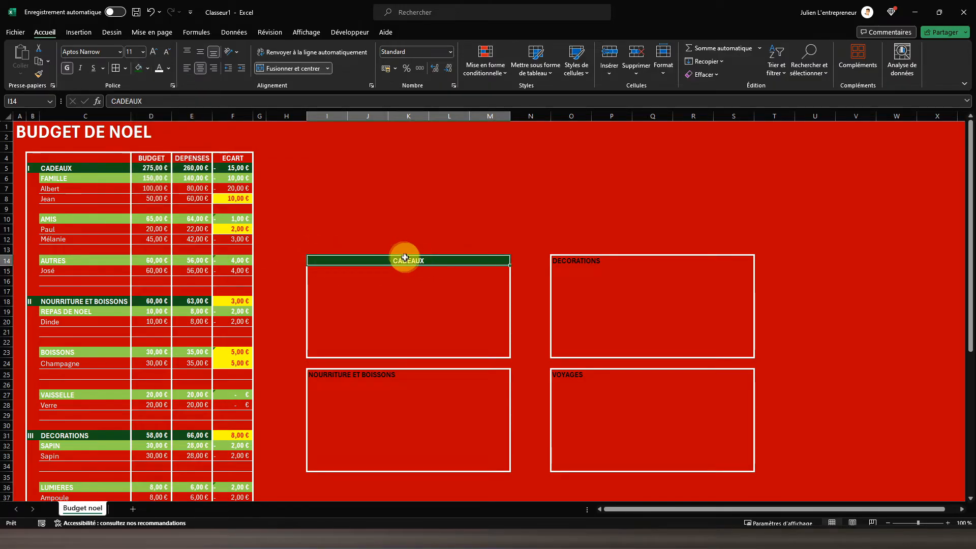
Copy the merged, dark green CADEAUX title format onto the DECORATIONS, NOURRITURE ET BOISSONS and VOYAGES titles across their frames.
{"action": "left_click", "coordinate": [38, 74]}
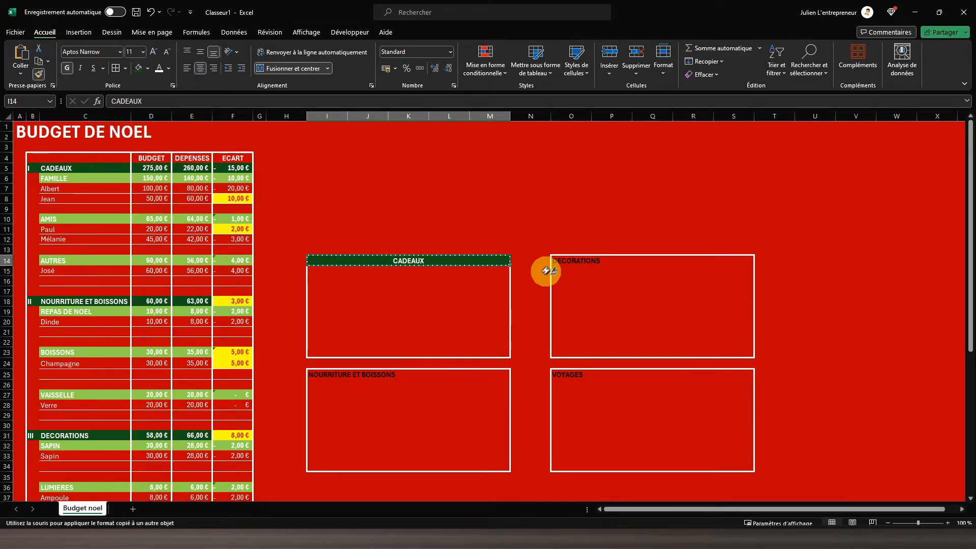
{"action": "left_click_drag", "start_coordinate": [561, 262], "coordinate": [724, 261]}
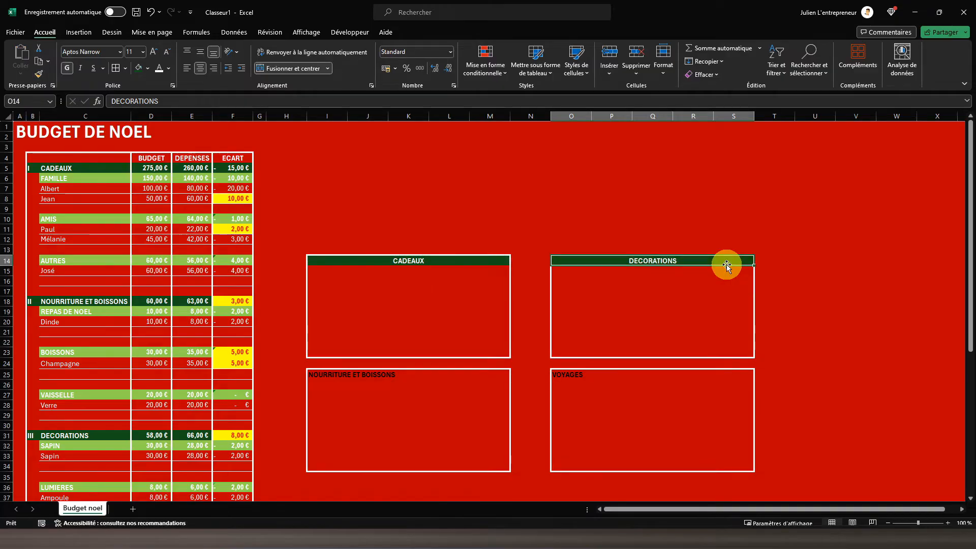
{"action": "left_click", "coordinate": [38, 74]}
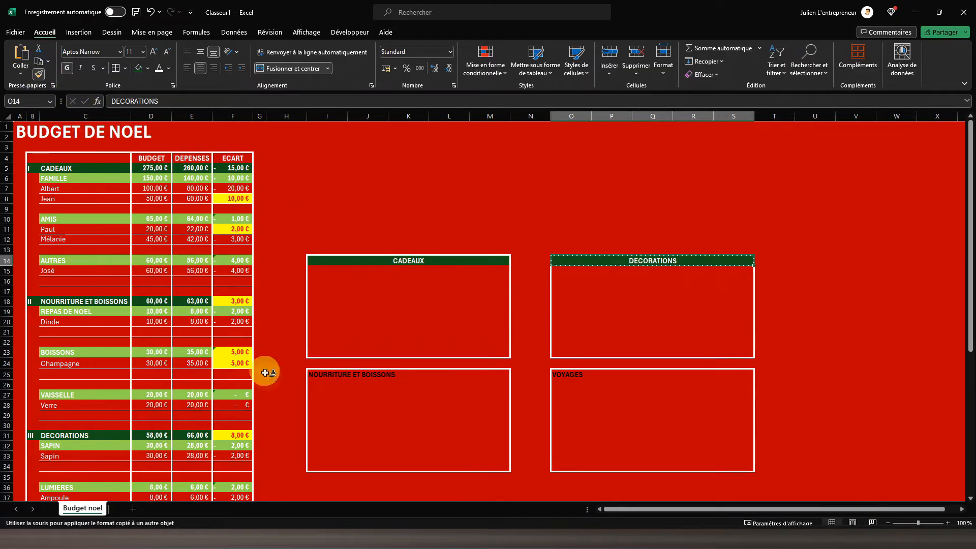
{"action": "left_click_drag", "start_coordinate": [315, 378], "coordinate": [485, 377]}
{"action": "left_click", "coordinate": [38, 74]}
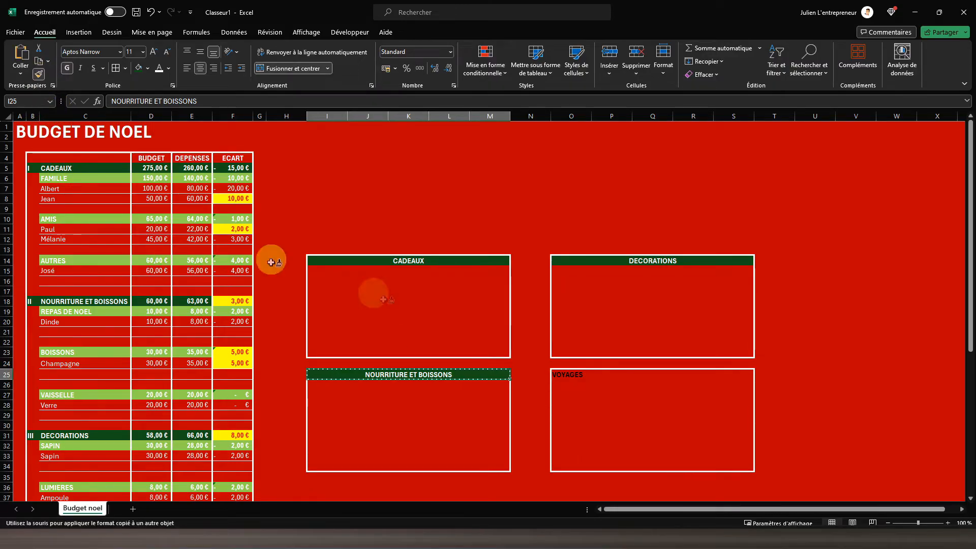
{"action": "left_click_drag", "start_coordinate": [557, 374], "coordinate": [733, 374]}
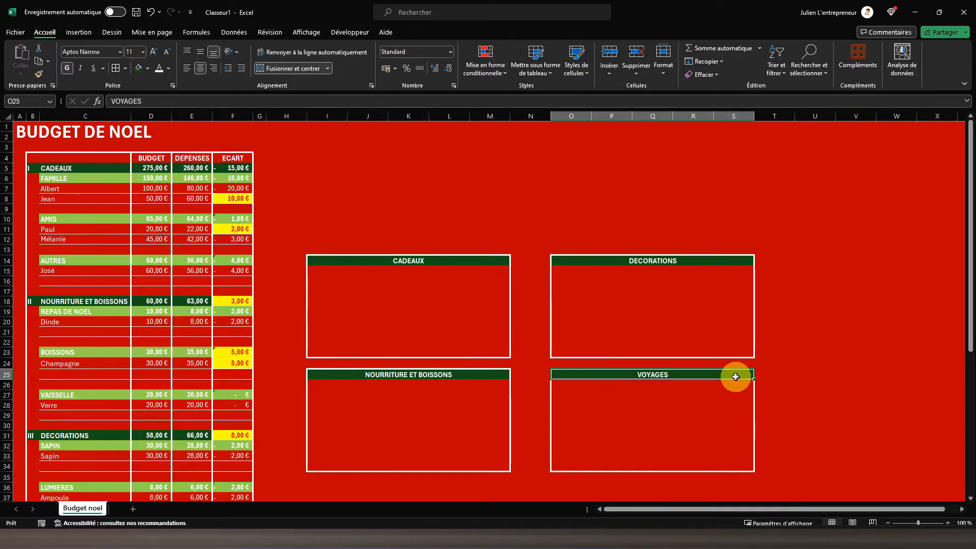
Enter the row labels BUDGET in I18 and DEPENSES in I19, and format them in bold white, right-aligned.
{"action": "left_click", "coordinate": [392, 307]}
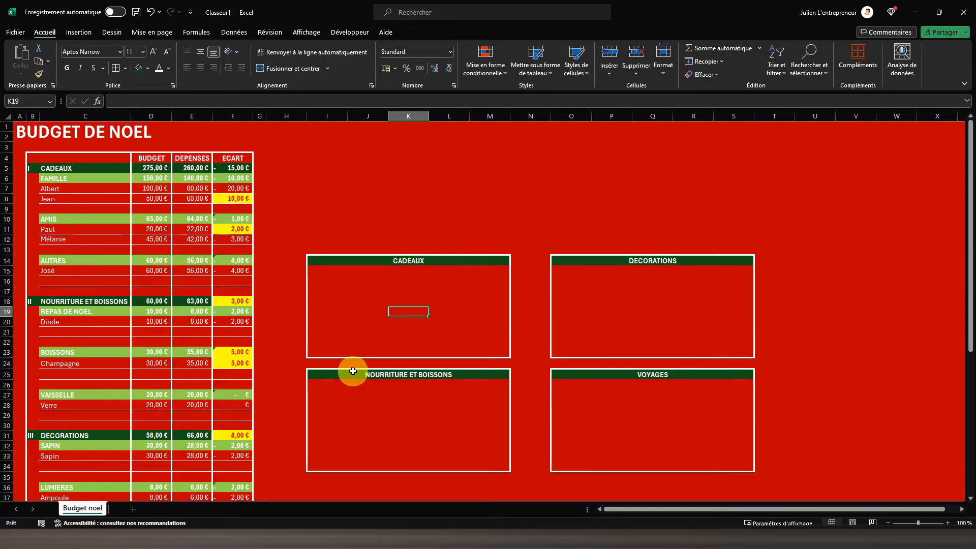
{"action": "left_click", "coordinate": [344, 291]}
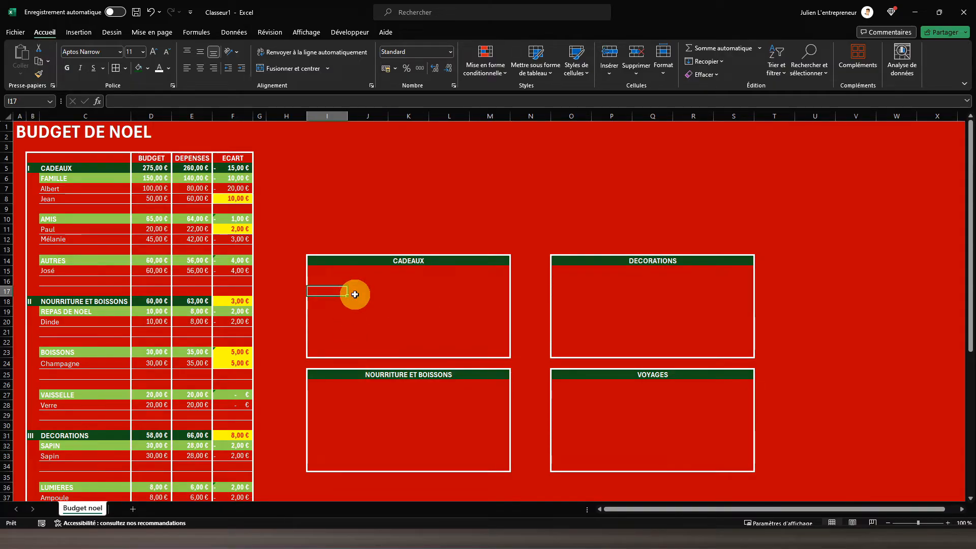
{"action": "left_click", "coordinate": [355, 294]}
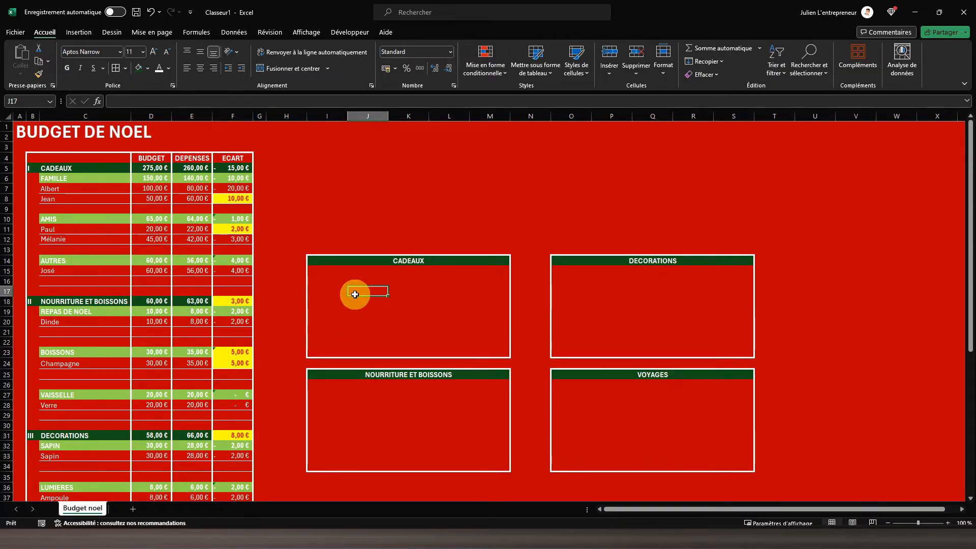
{"action": "left_click", "coordinate": [330, 299]}
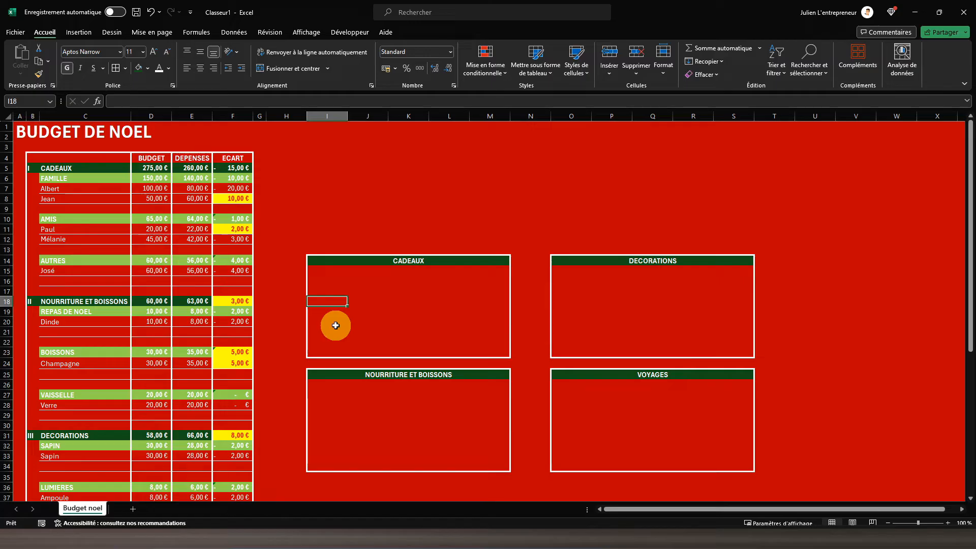
{"action": "type", "text": "BUDGET"}
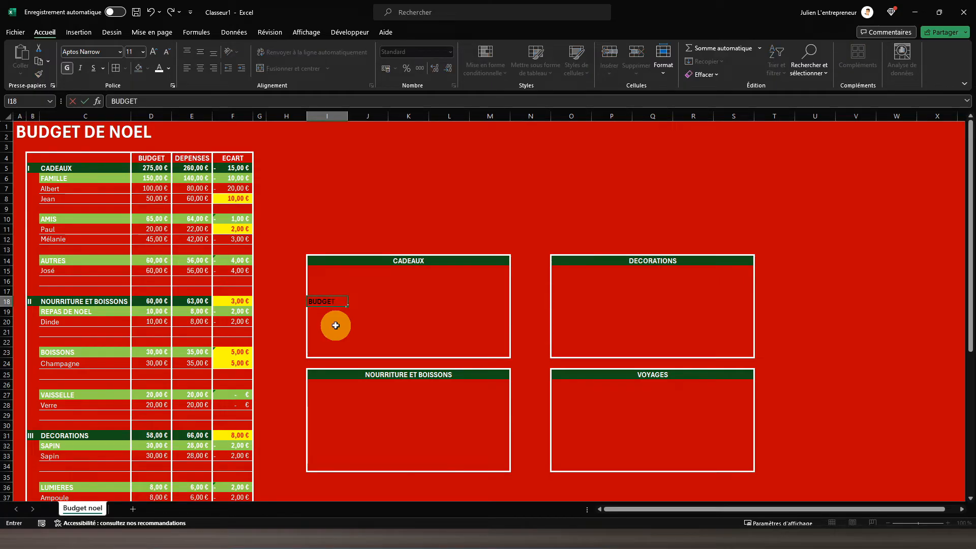
{"action": "key", "text": "Return"}
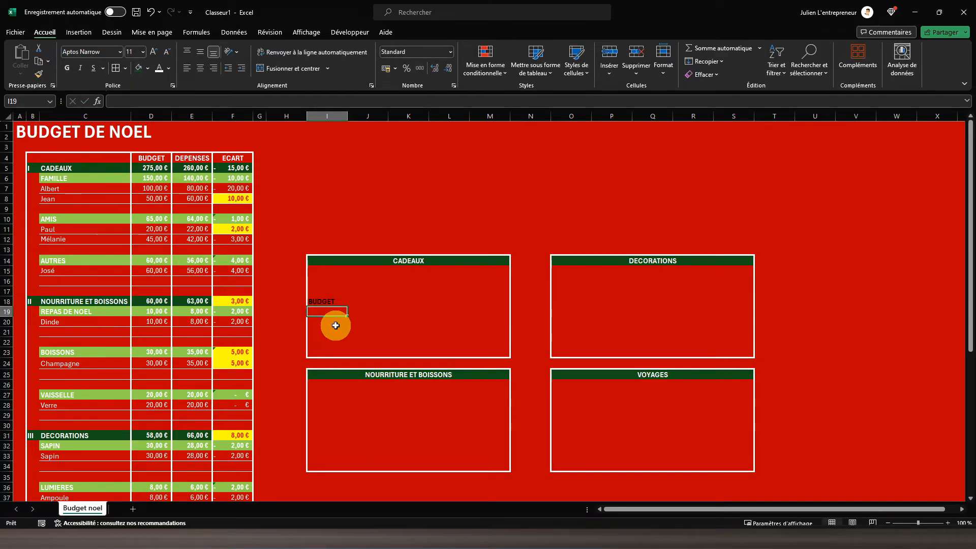
{"action": "type", "text": "DEPENSES"}
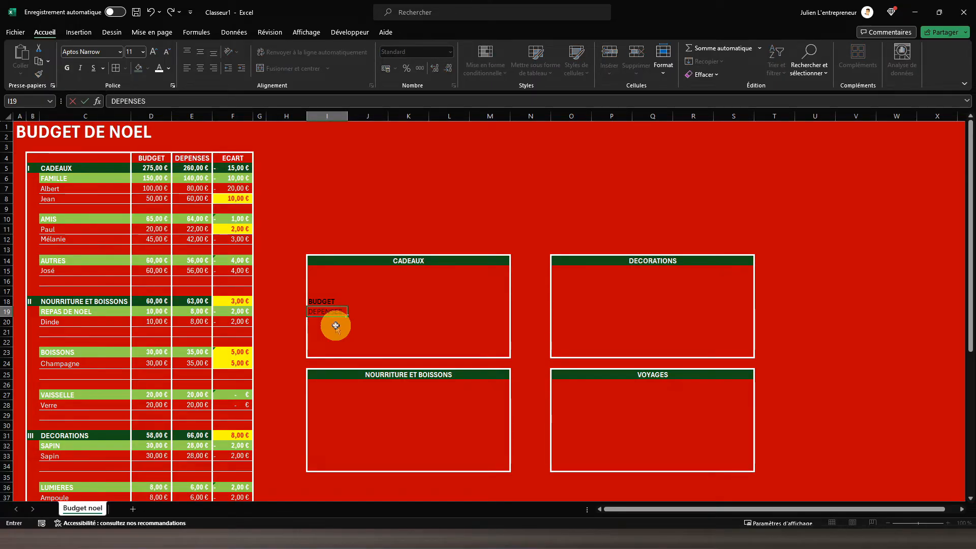
{"action": "key", "text": "Return"}
{"action": "left_click_drag", "start_coordinate": [326, 301], "coordinate": [330, 310]}
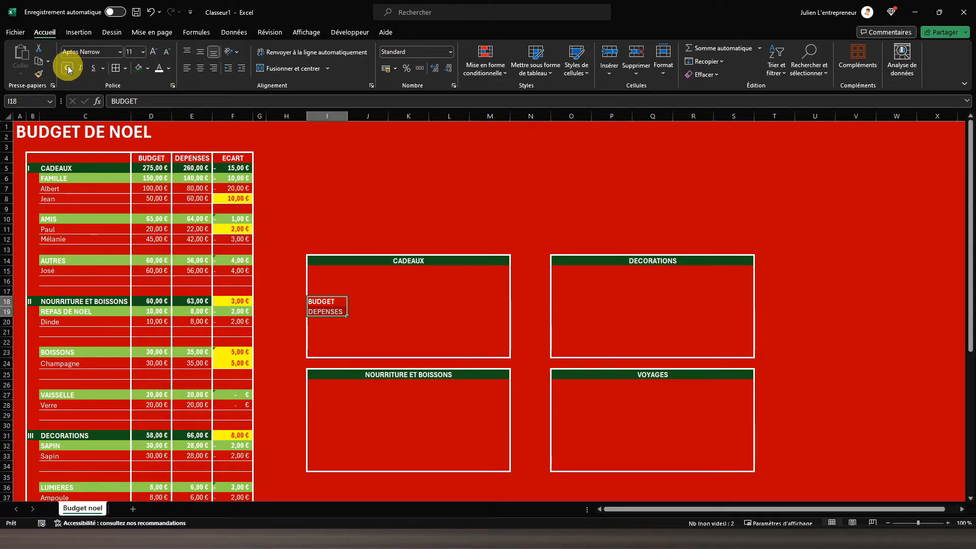
{"action": "left_click", "coordinate": [214, 69]}
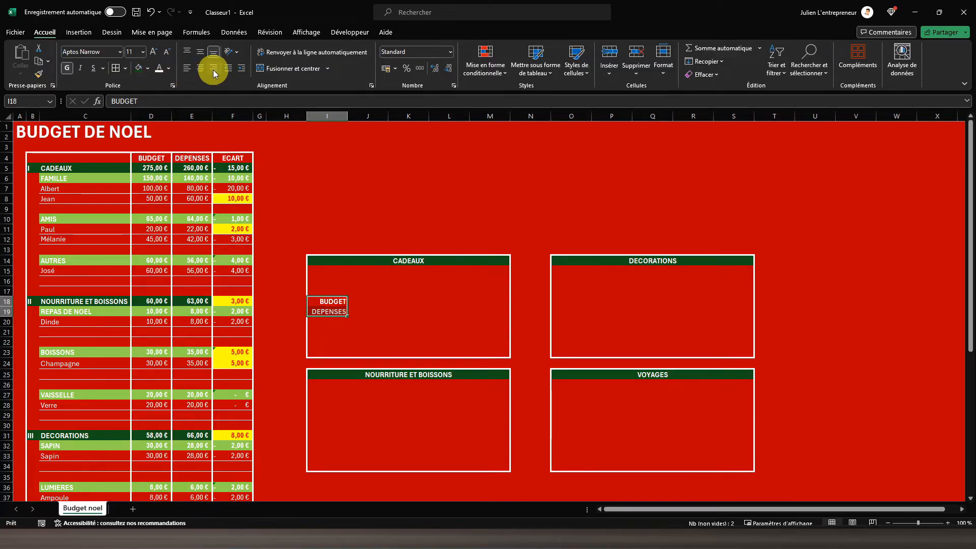
Enter the column headings FAMILLE, AMIS and AUTRES in J17:L17 of the CADEAUX block.
{"action": "left_click", "coordinate": [334, 290]}
{"action": "left_click", "coordinate": [363, 294]}
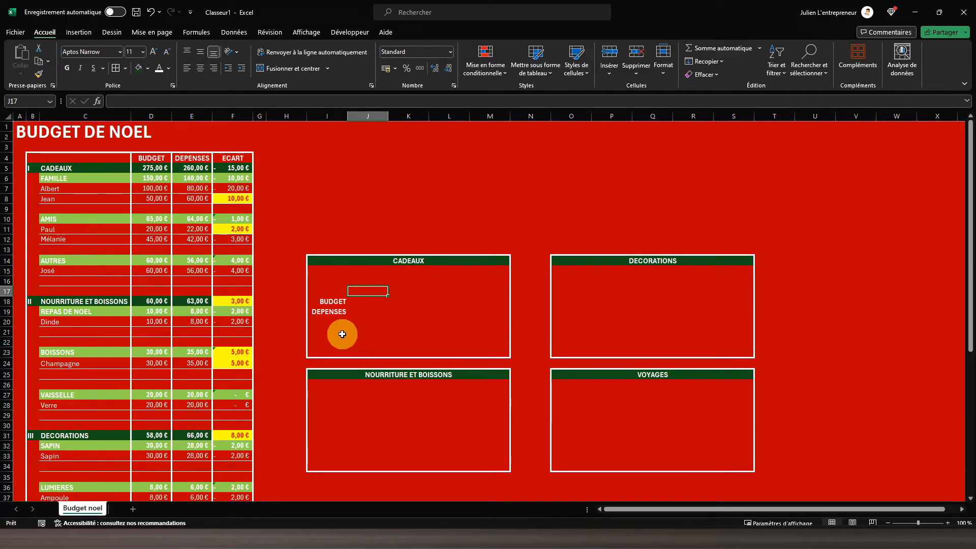
{"action": "type", "text": "FAMILLE"}
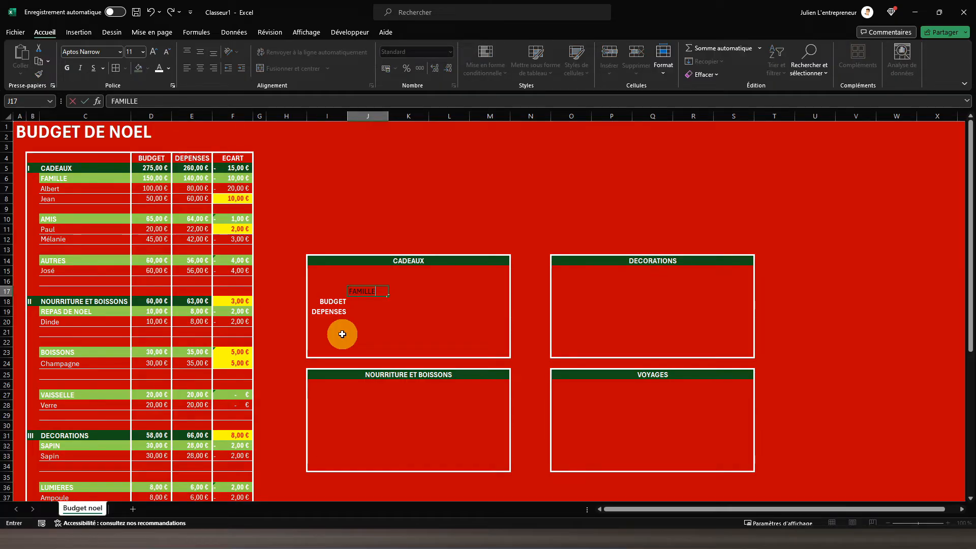
{"action": "key", "text": "Tab"}
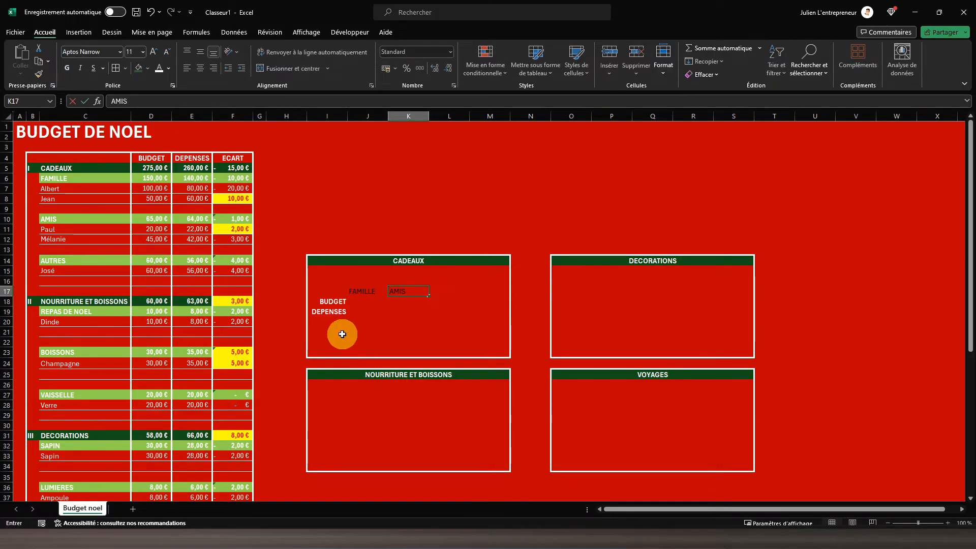
{"action": "key", "text": "Tab"}
{"action": "type", "text": "AUT"}
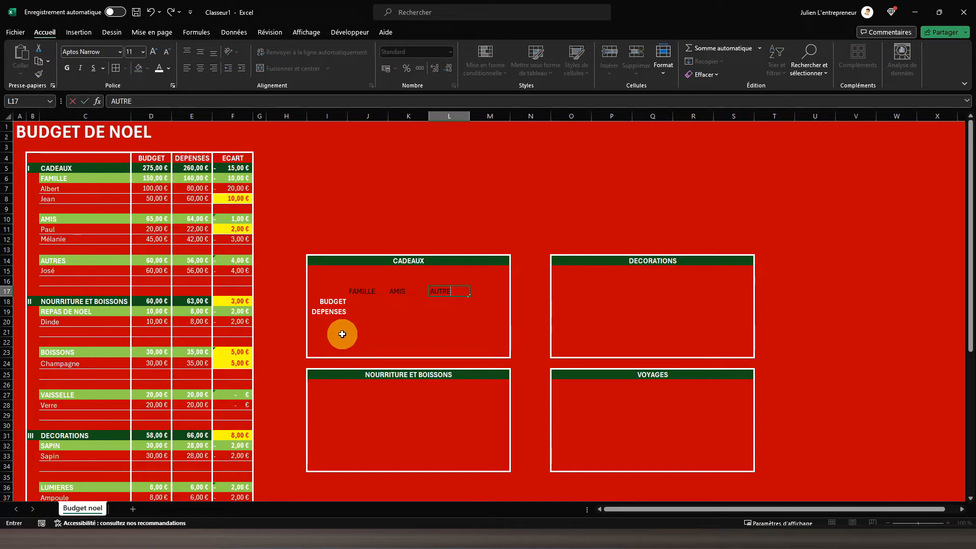
{"action": "key", "text": "Return"}
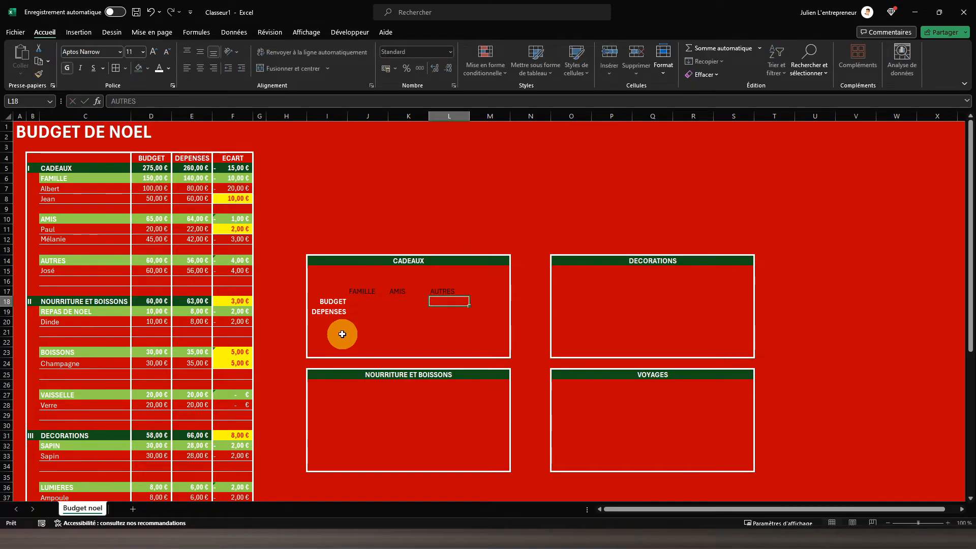
Make the CADEAUX column headings in J17:L17 bold with a white font.
{"action": "left_click_drag", "start_coordinate": [348, 291], "coordinate": [451, 290]}
{"action": "left_click", "coordinate": [67, 68]}
{"action": "left_click", "coordinate": [158, 68]}
{"action": "left_click", "coordinate": [373, 329]}
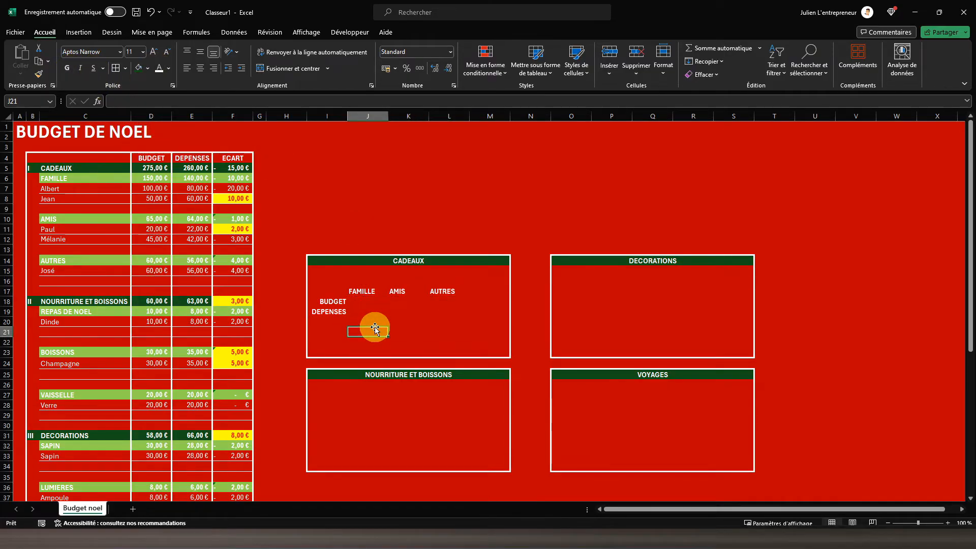
Copy the BUDGET and DEPENSES labels from I18:I19 into the other three blocks, starting at O18, I29 and O29.
{"action": "scroll", "coordinate": [373, 330], "scroll_direction": "down", "scroll_amount": 2}
{"action": "left_click_drag", "start_coordinate": [325, 243], "coordinate": [326, 251]}
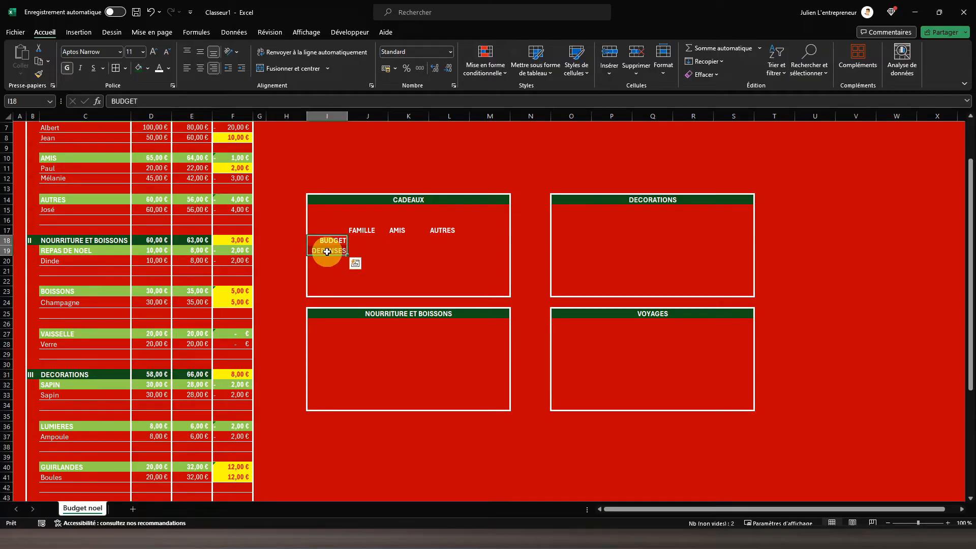
{"action": "key", "text": "ctrl+c"}
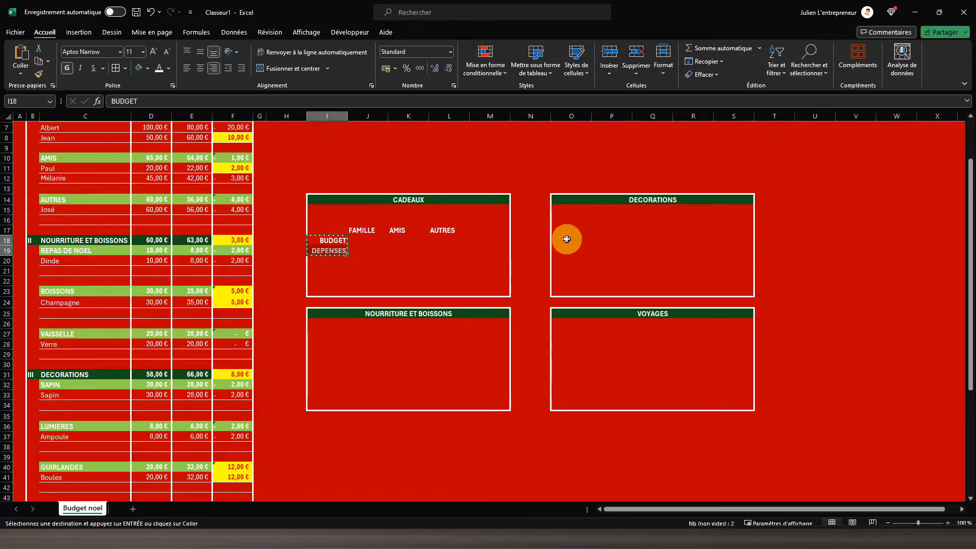
{"action": "left_click", "coordinate": [562, 242]}
{"action": "key", "text": "ctrl+v"}
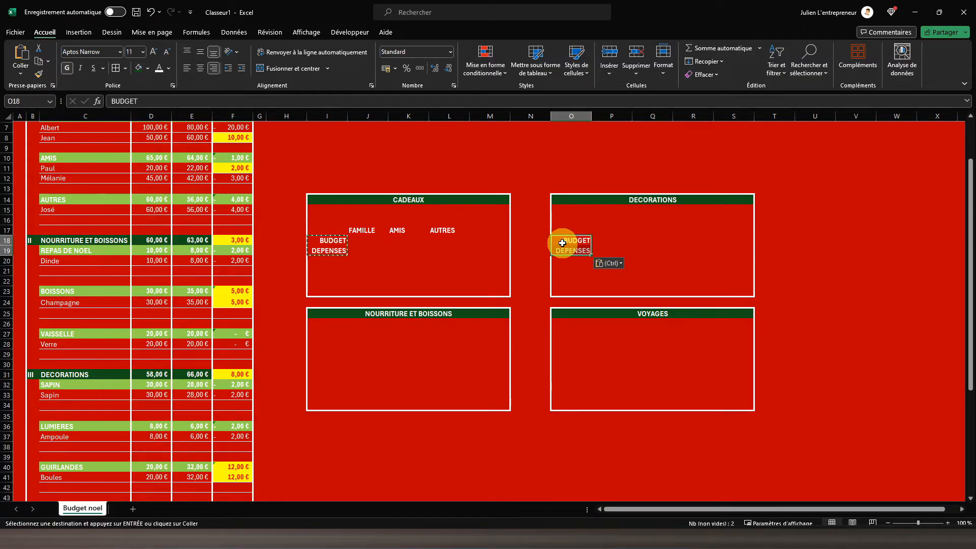
{"action": "left_click", "coordinate": [315, 353]}
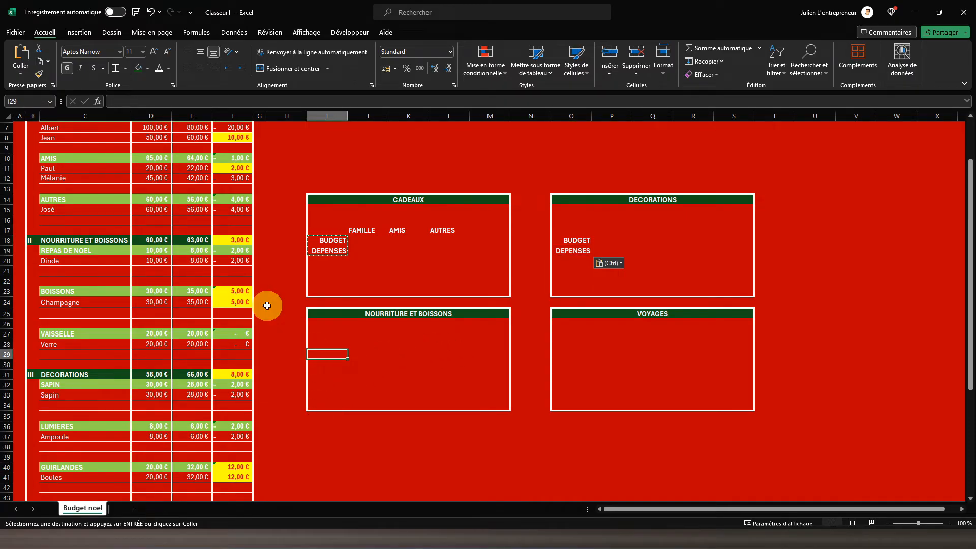
{"action": "key", "text": "ctrl+v"}
{"action": "left_click", "coordinate": [561, 354]}
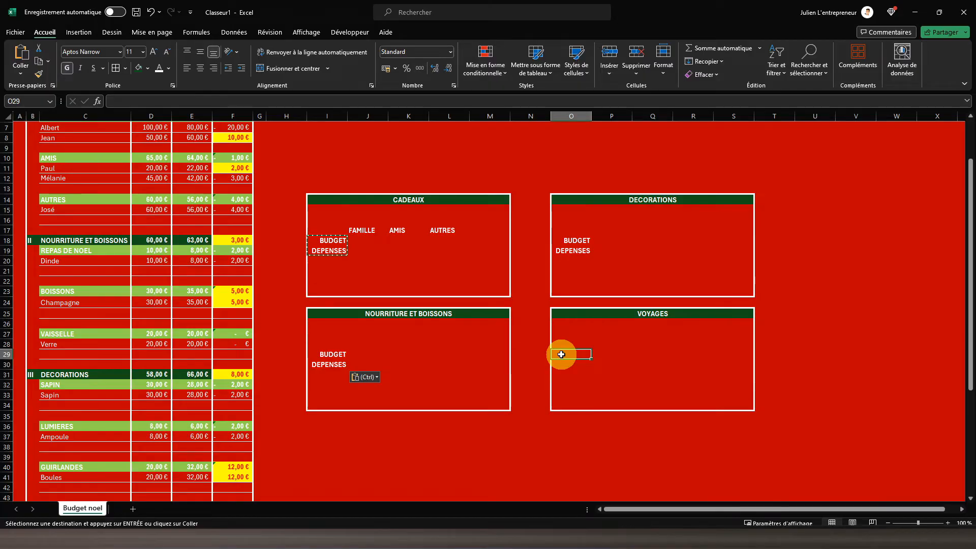
{"action": "key", "text": "ctrl+v"}
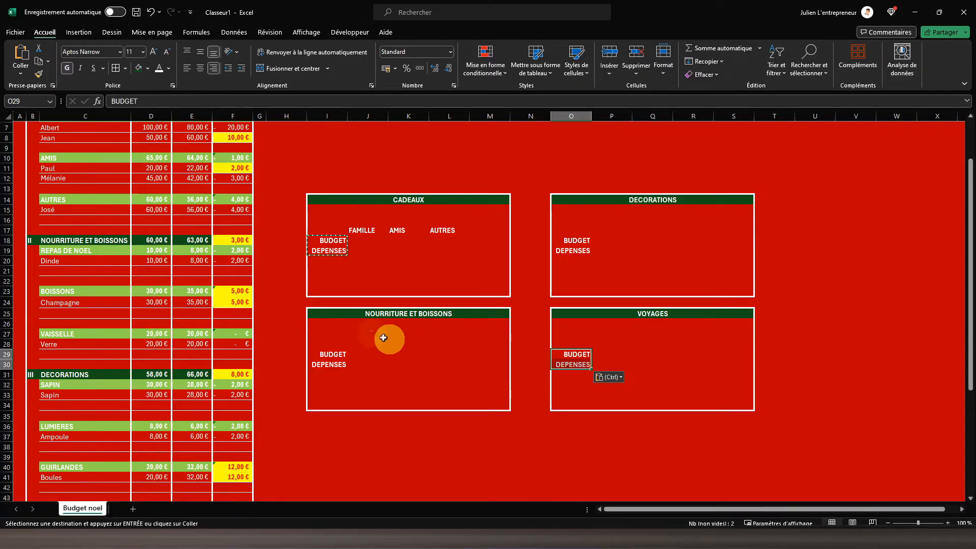
Enter the column headings SAPIN, LUMIERES and GUIRLANDES in P17:R17 of the DECORATIONS block.
{"action": "left_click", "coordinate": [600, 233]}
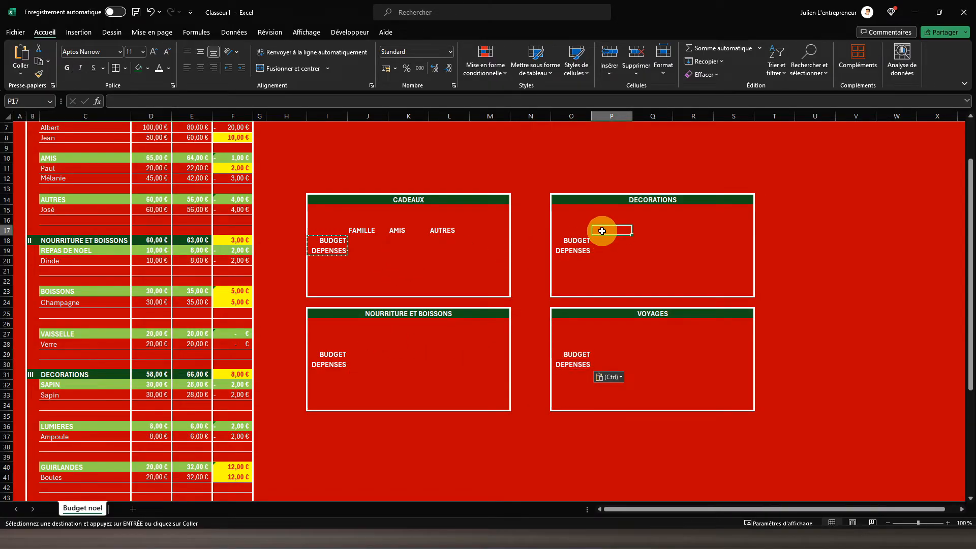
{"action": "scroll", "coordinate": [599, 302], "scroll_direction": "up", "scroll_amount": 2}
{"action": "scroll", "coordinate": [599, 302], "scroll_direction": "down", "scroll_amount": 3}
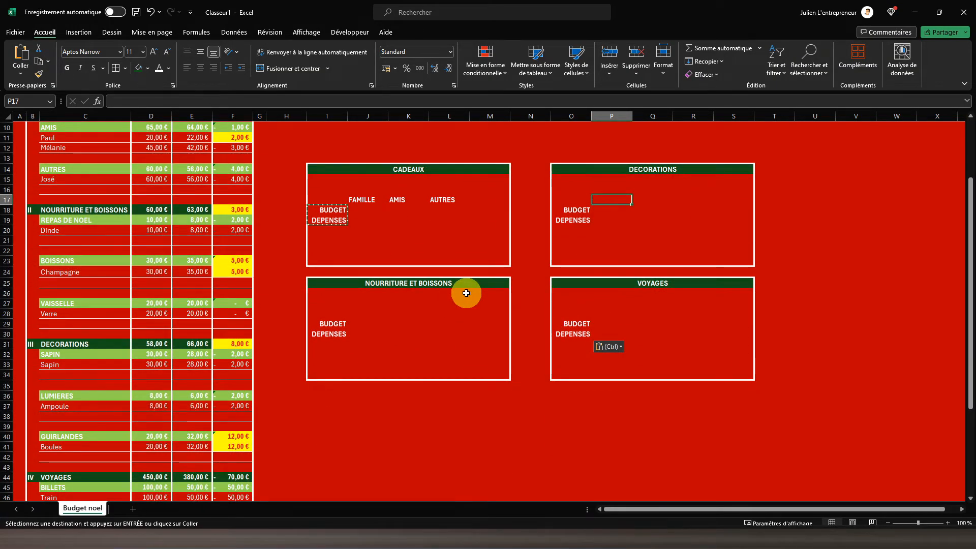
{"action": "type", "text": "SAPIN"}
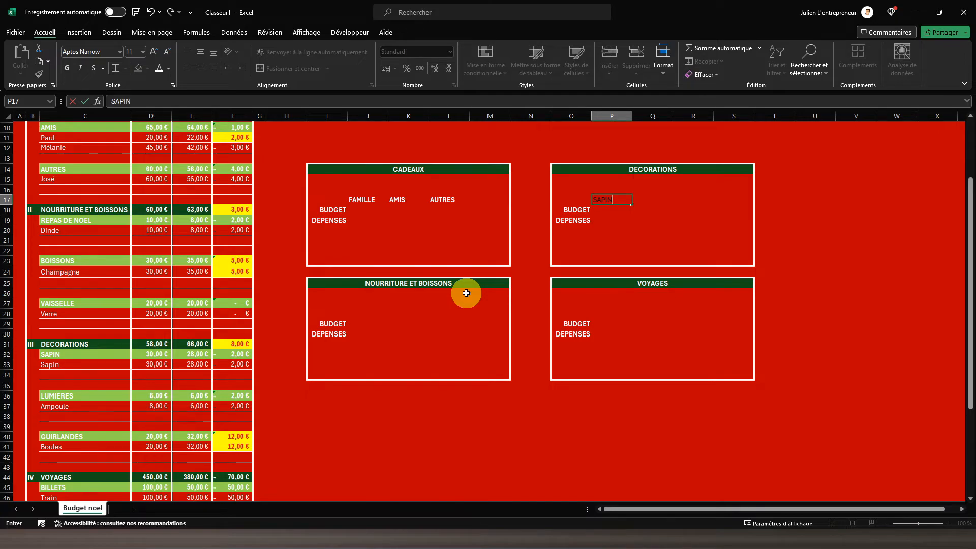
{"action": "key", "text": "Tab"}
{"action": "type", "text": "LUMIER"}
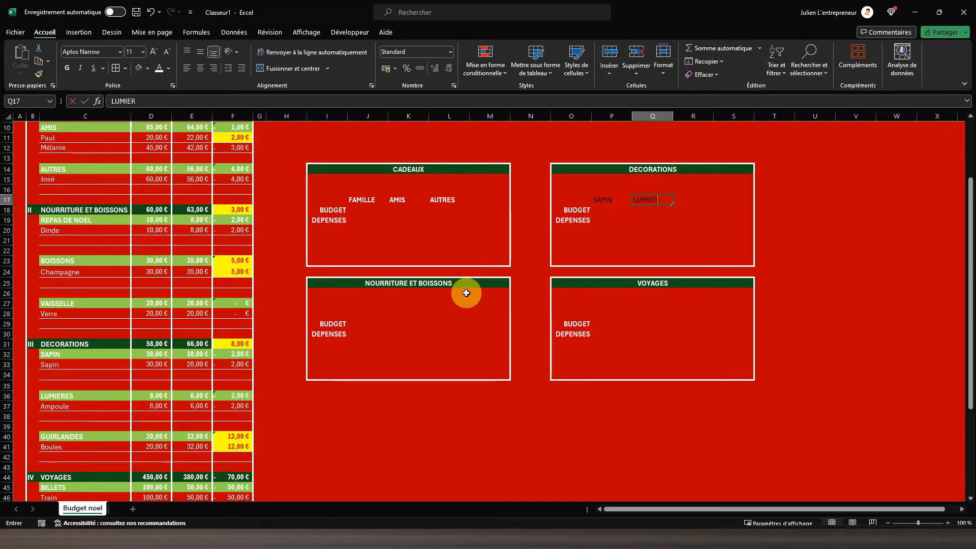
{"action": "type", "text": "ES"}
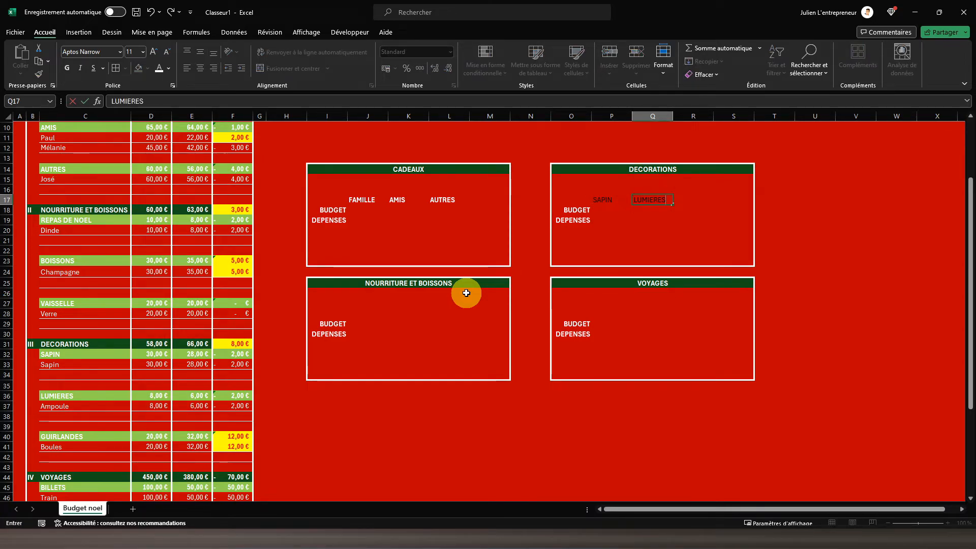
{"action": "key", "text": "Tab"}
{"action": "type", "text": "GUIRLANDES"}
{"action": "key", "text": "Return"}
Copy the bold white heading format of J17:L17 onto P17:R17 and onto the heading cells starting at J28.
{"action": "left_click_drag", "start_coordinate": [360, 199], "coordinate": [442, 198]}
{"action": "left_click", "coordinate": [39, 74]}
{"action": "left_click_drag", "start_coordinate": [584, 198], "coordinate": [600, 201]}
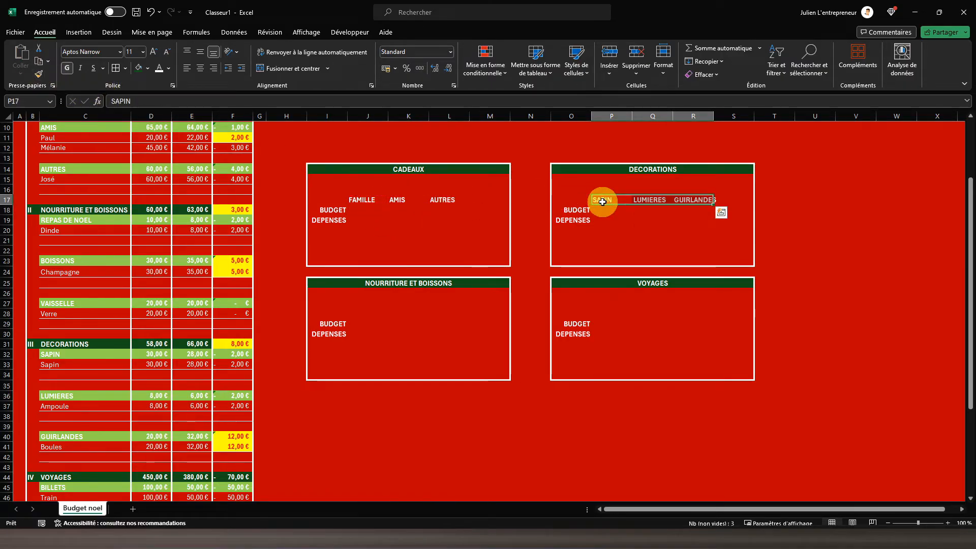
{"action": "left_click", "coordinate": [39, 73]}
{"action": "left_click", "coordinate": [364, 314]}
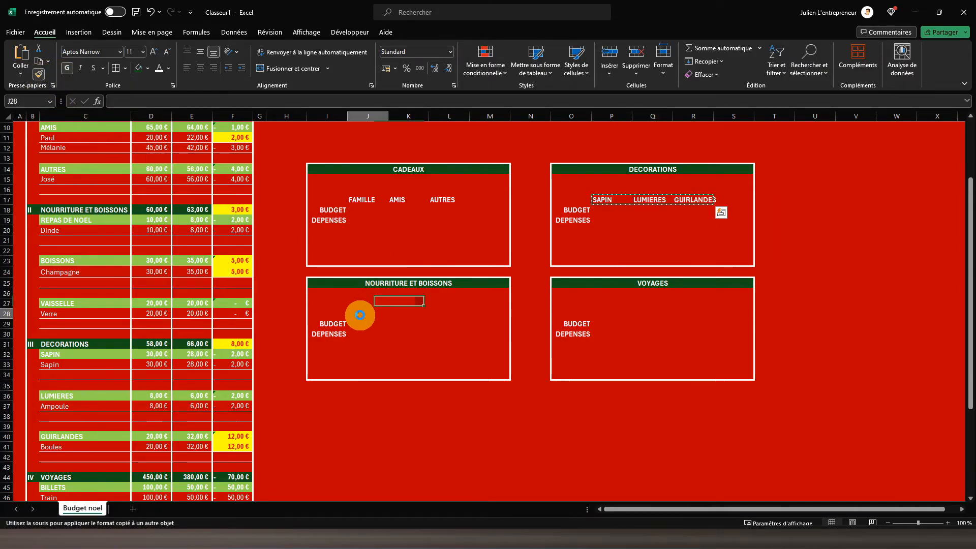
Enter the column headings REPAS DE NOEL, BOISSONS and VAISSELLE in J28:L28 of the NOURRITURE ET BOISSONS block.
{"action": "left_click", "coordinate": [367, 313]}
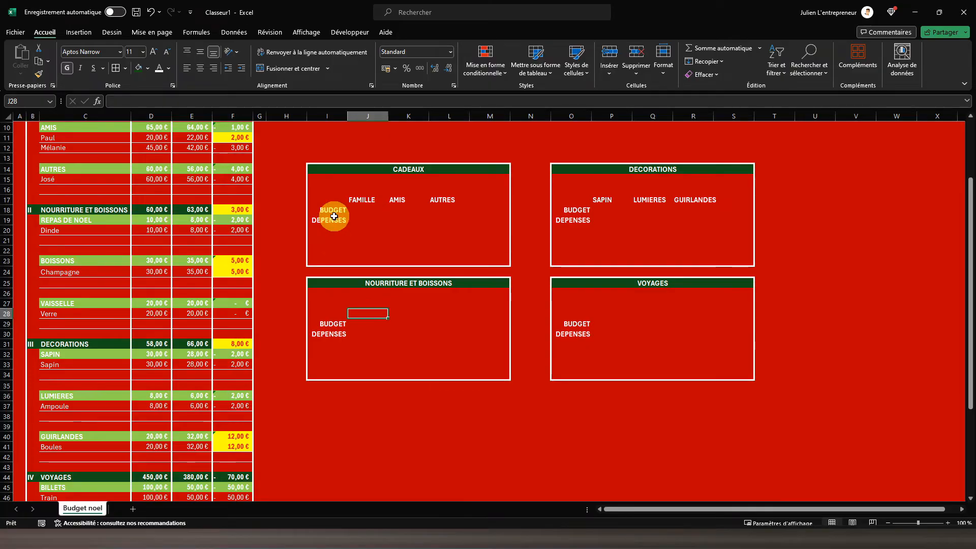
{"action": "type", "text": "REP"}
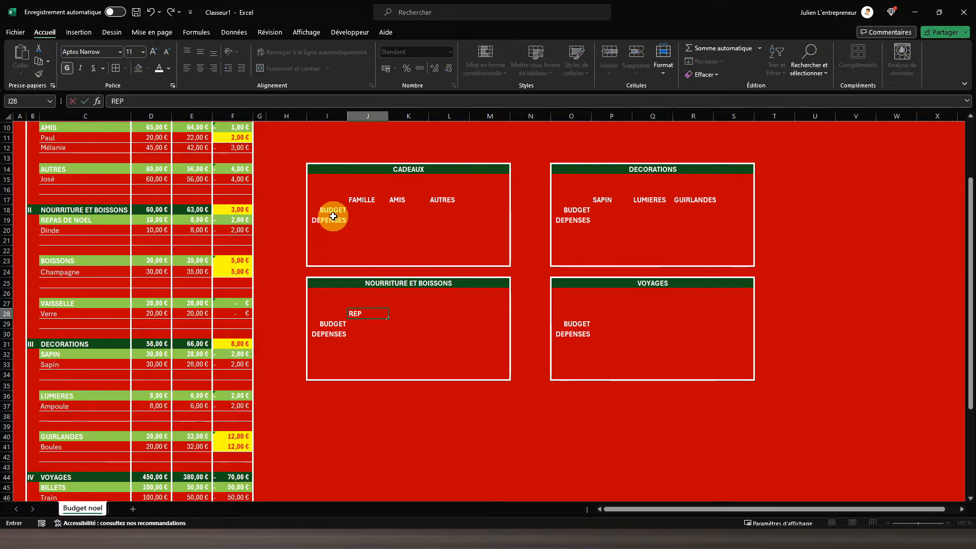
{"action": "type", "text": "AS DE NOEL"}
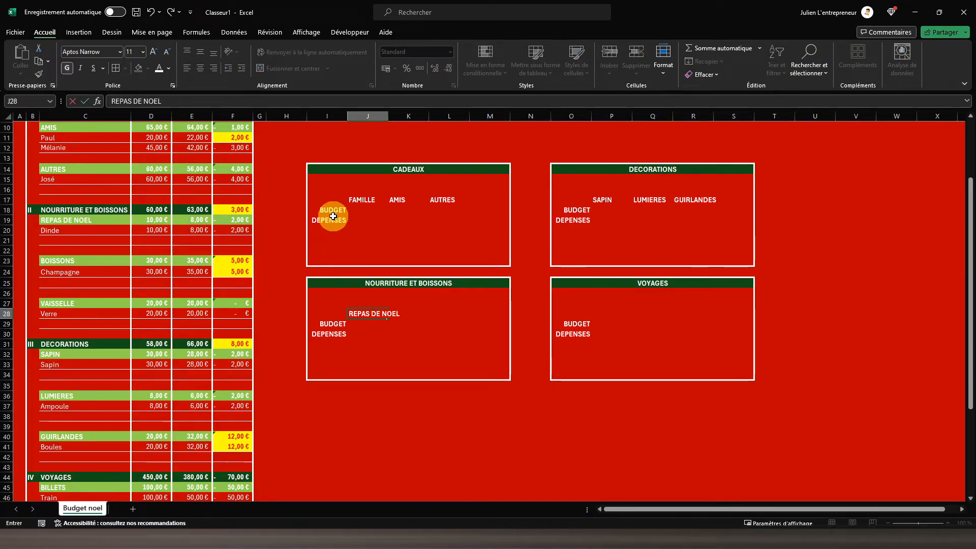
{"action": "key", "text": "Tab"}
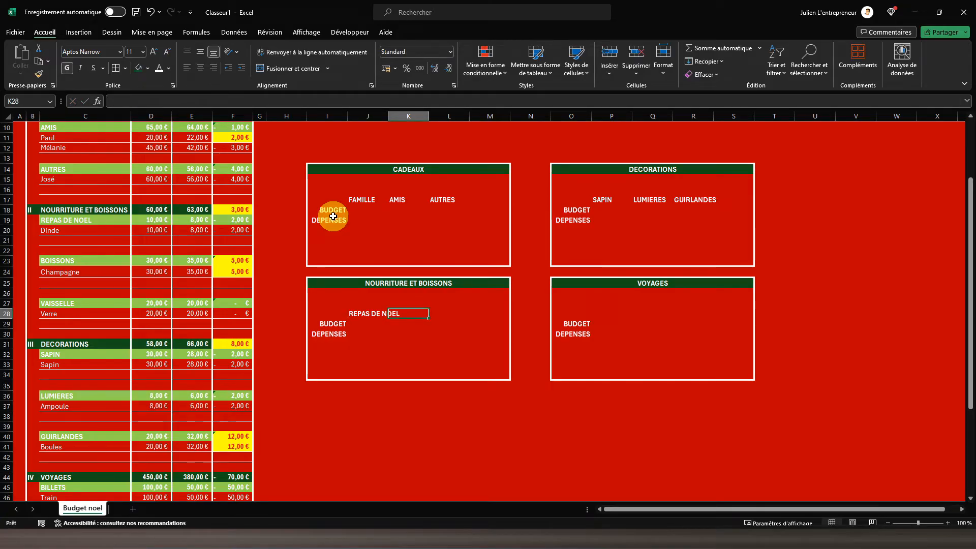
{"action": "type", "text": "BOISSON"}
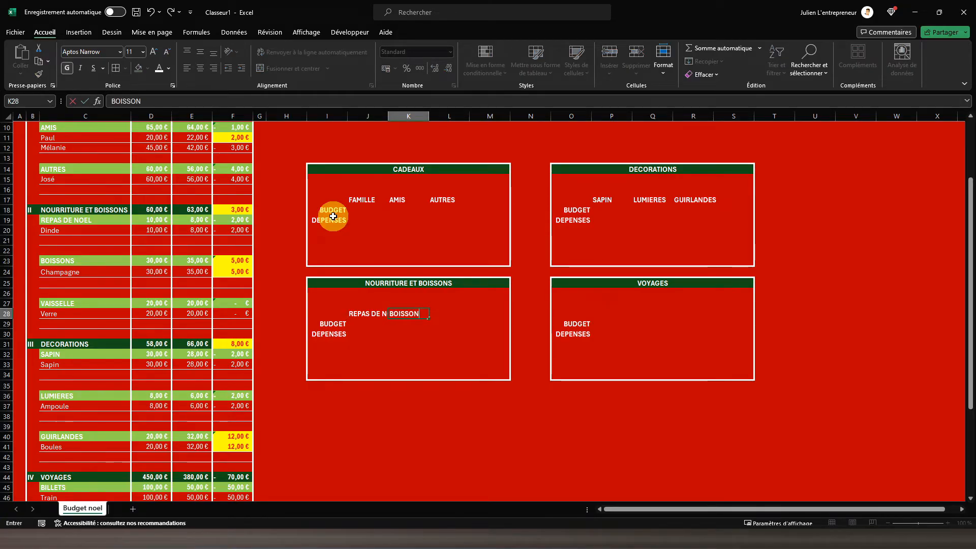
{"action": "type", "text": "S"}
{"action": "key", "text": "Tab"}
{"action": "type", "text": "VAI"}
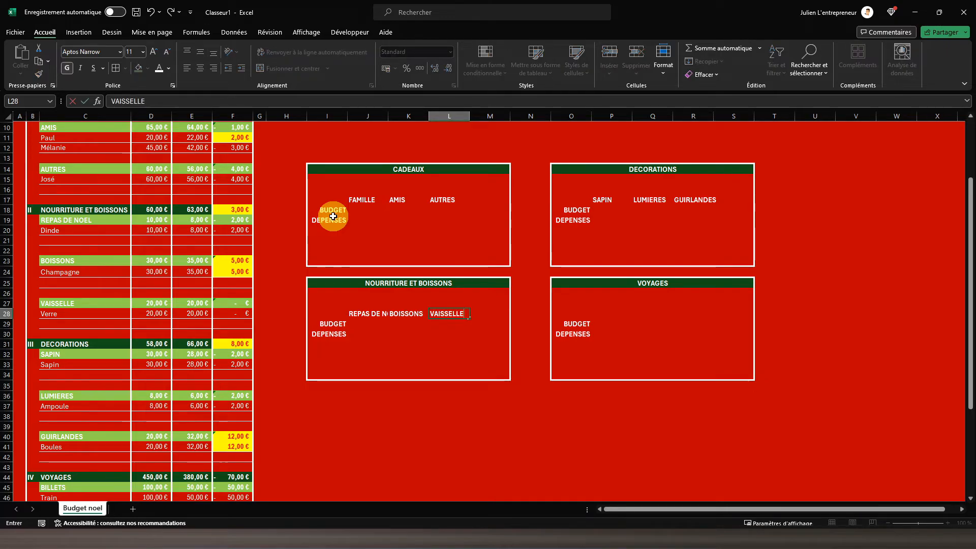
Enter the column headings BILLETS, ESSENCE and HEBERGEMENT(S) in P28:R28 of the VOYAGES block.
{"action": "left_click", "coordinate": [602, 313]}
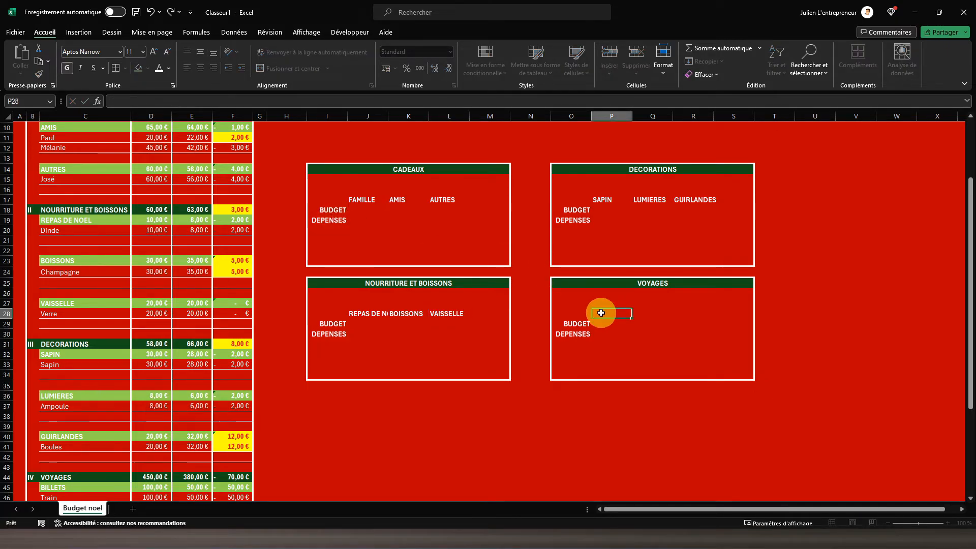
{"action": "scroll", "coordinate": [601, 312], "scroll_direction": "down", "scroll_amount": 2}
{"action": "scroll", "coordinate": [601, 312], "scroll_direction": "down", "scroll_amount": 3}
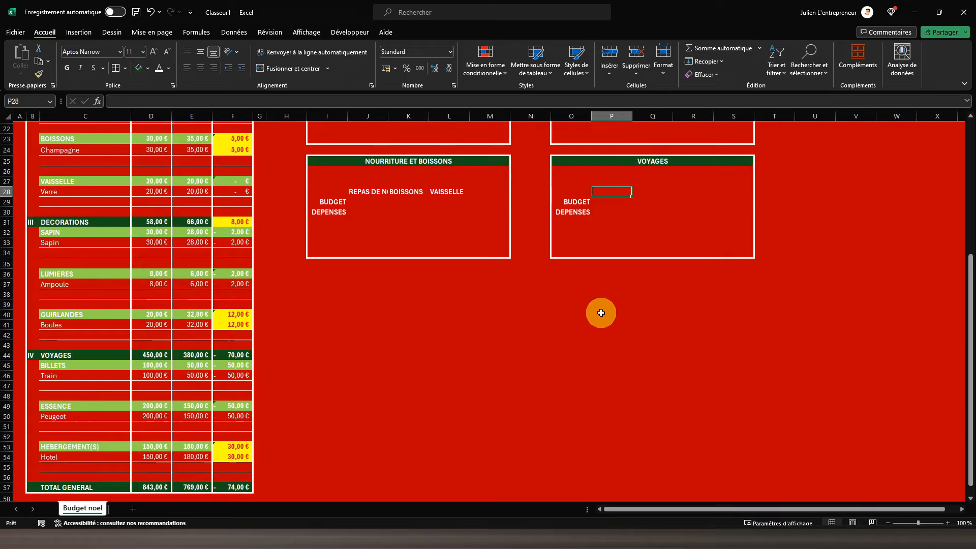
{"action": "type", "text": "BILLETS"}
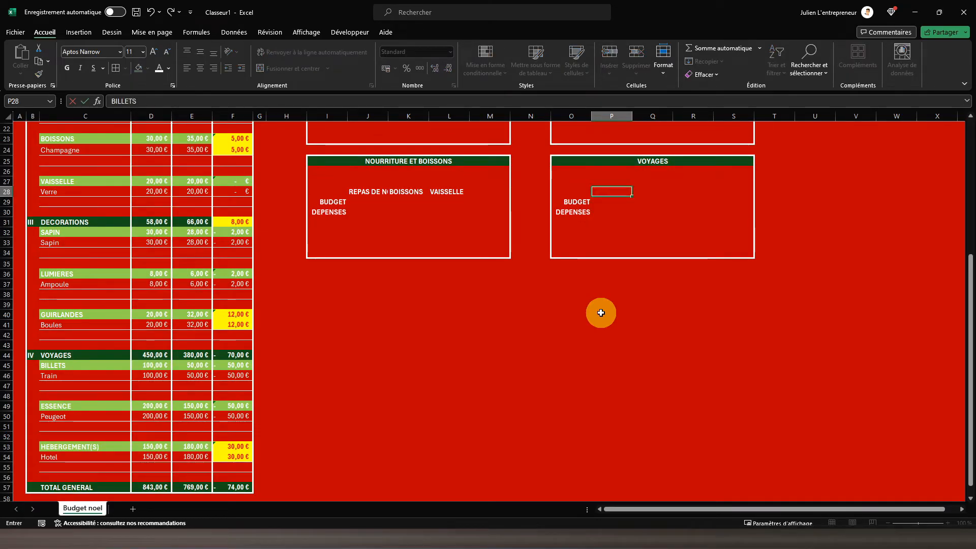
{"action": "key", "text": "Tab"}
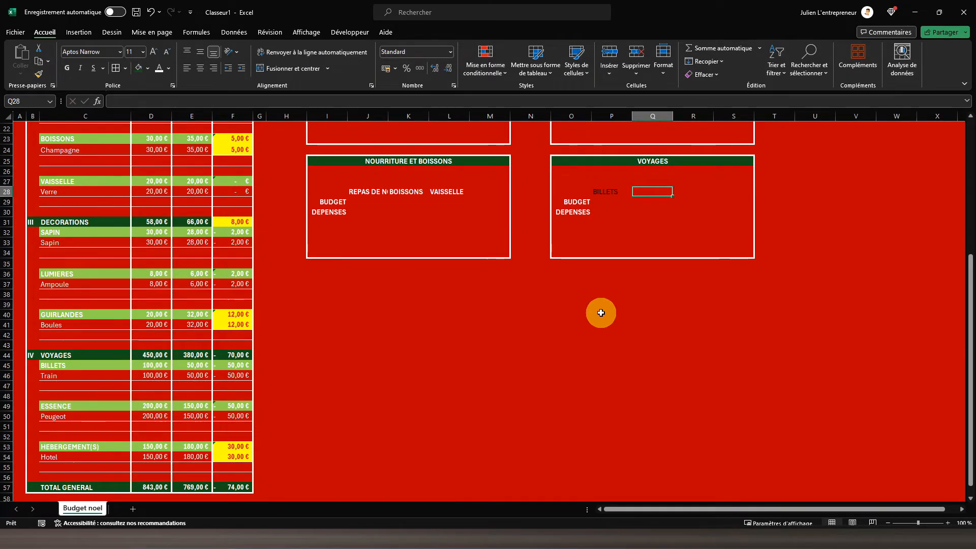
{"action": "type", "text": "ESSENCE"}
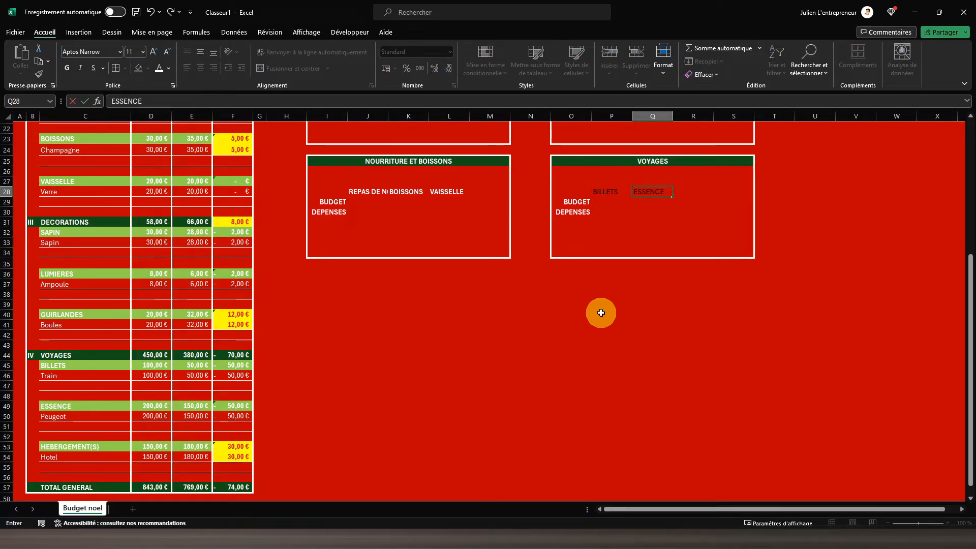
{"action": "key", "text": "Tab"}
{"action": "type", "text": "HEBERGEMEN"}
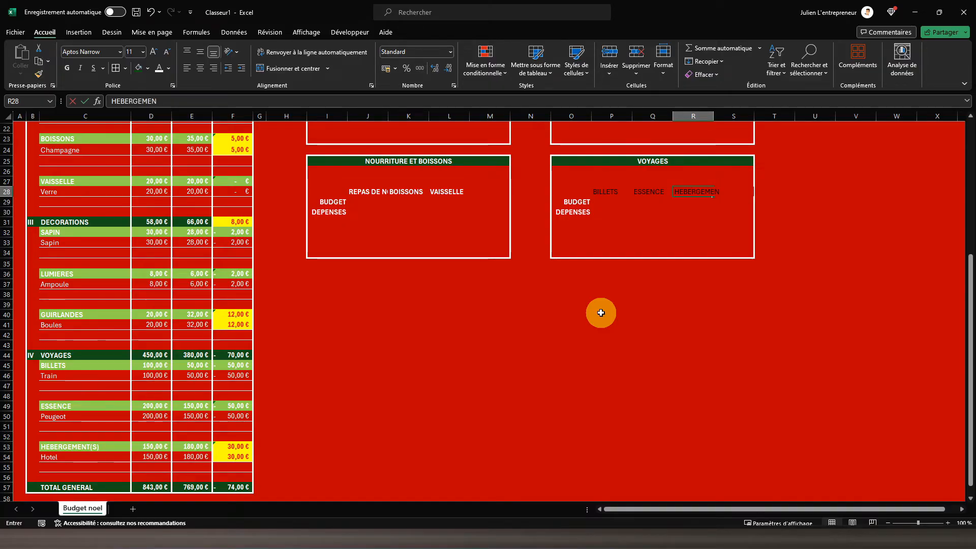
{"action": "type", "text": "T"}
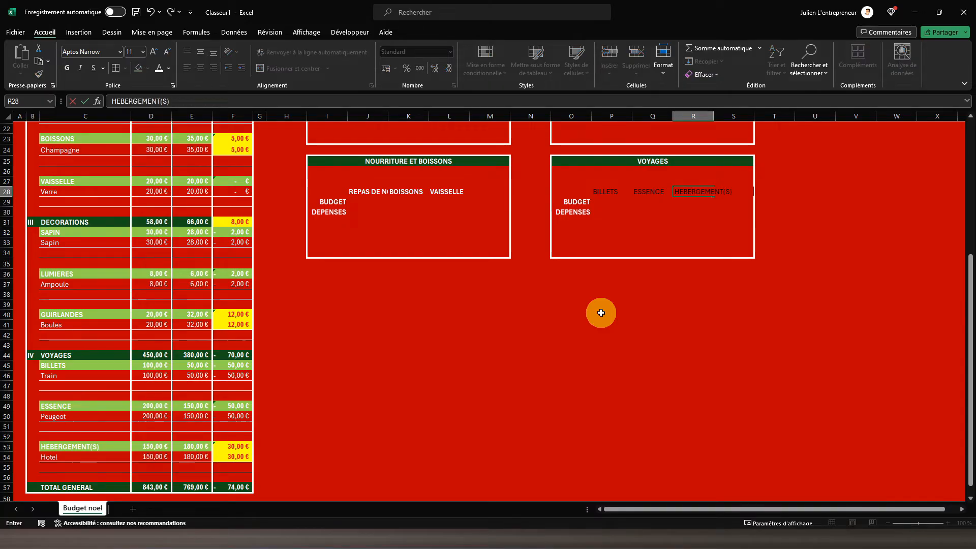
{"action": "type", "text": "(S)"}
{"action": "key", "text": "Return"}
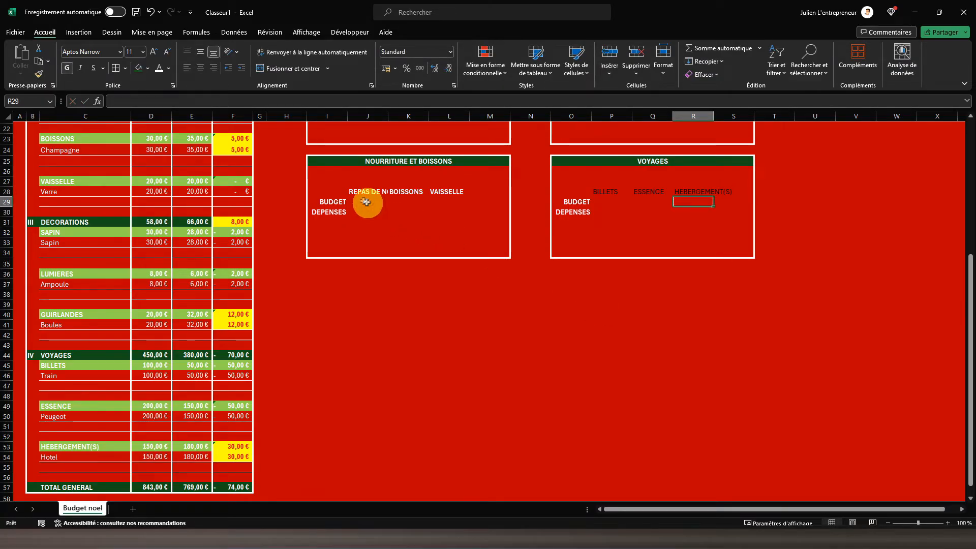
Copy the bold white heading format of J28:L28 onto the VOYAGES headings in P28:R28.
{"action": "left_click_drag", "start_coordinate": [356, 192], "coordinate": [440, 194]}
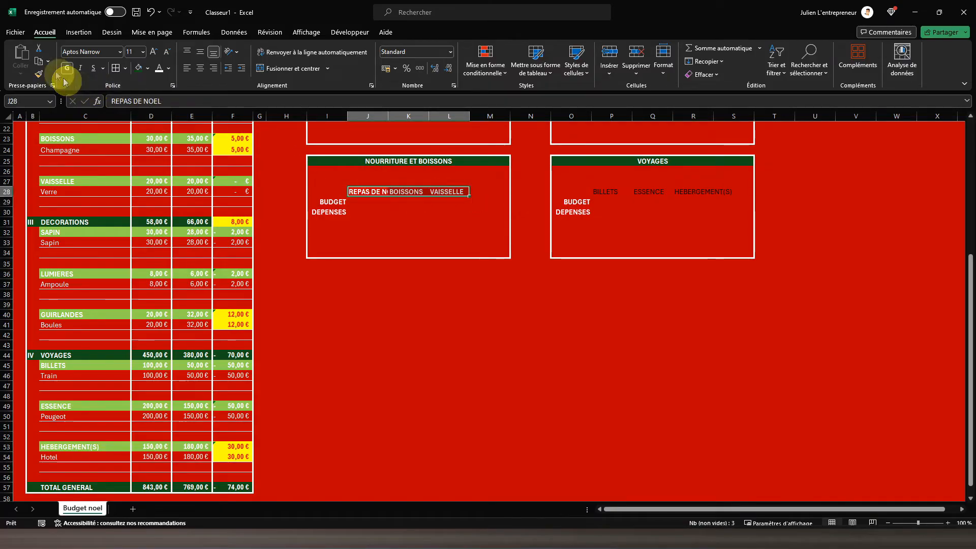
{"action": "left_click", "coordinate": [38, 74]}
{"action": "left_click", "coordinate": [602, 188]}
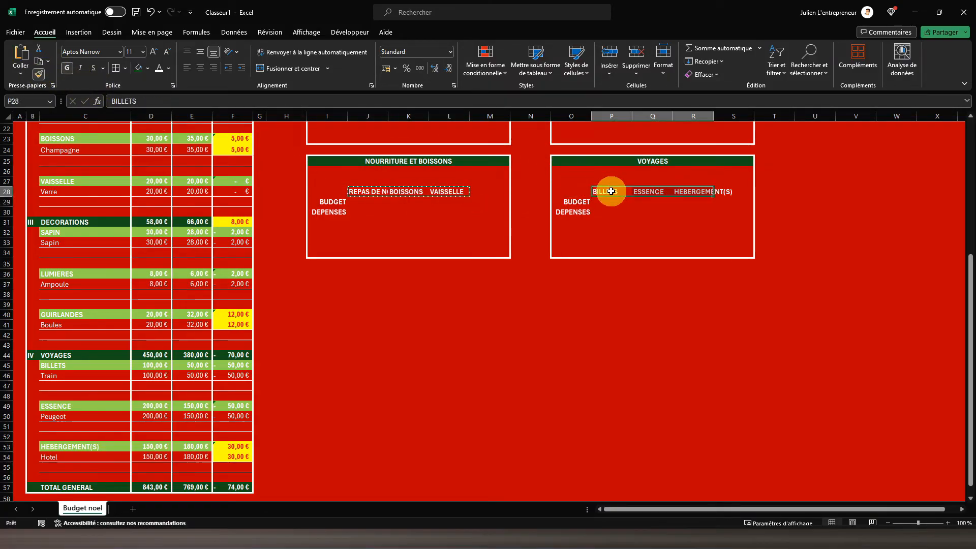
{"action": "left_click", "coordinate": [449, 232]}
Link the FAMILLE budget and expense cells J18 and J19 to the table totals in D6 and E6.
{"action": "scroll", "coordinate": [503, 271], "scroll_direction": "up", "scroll_amount": 7}
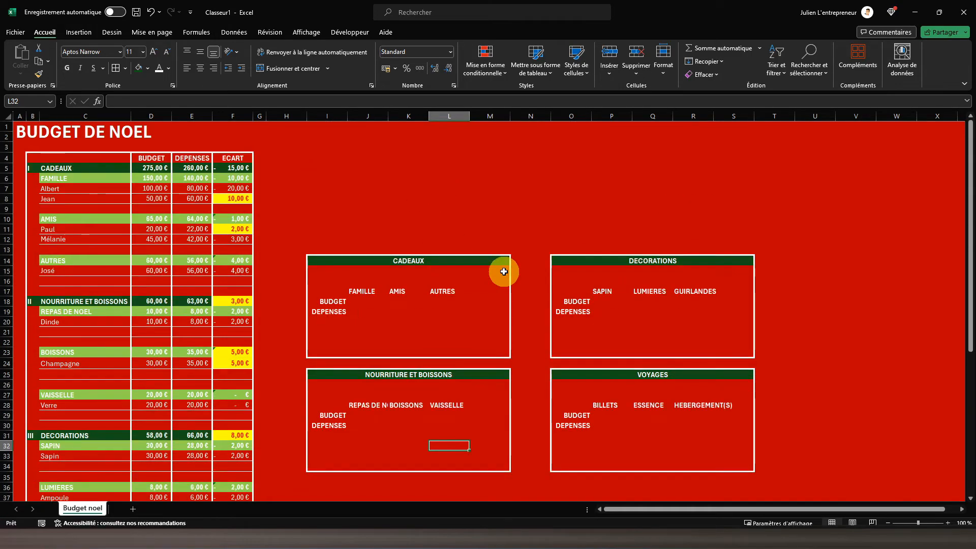
{"action": "left_click", "coordinate": [367, 301]}
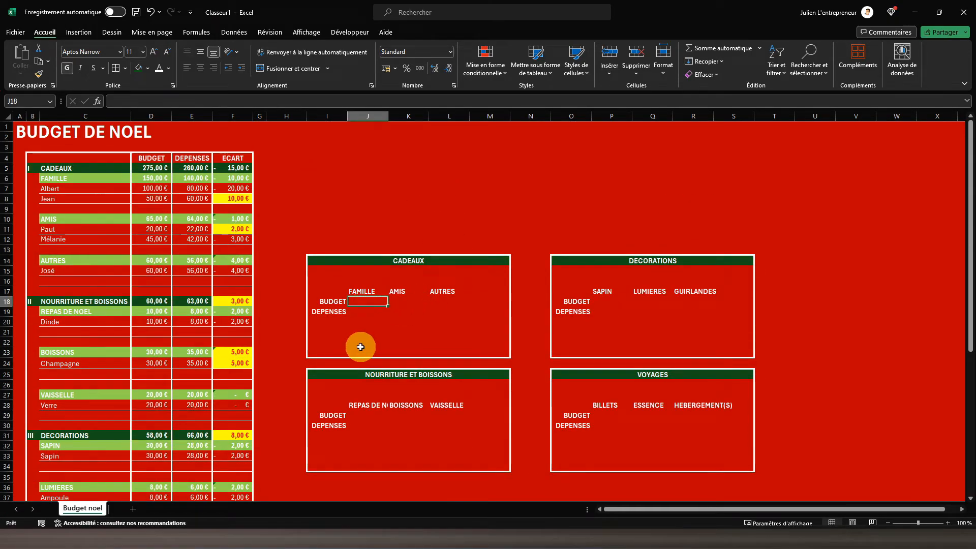
{"action": "type", "text": "="}
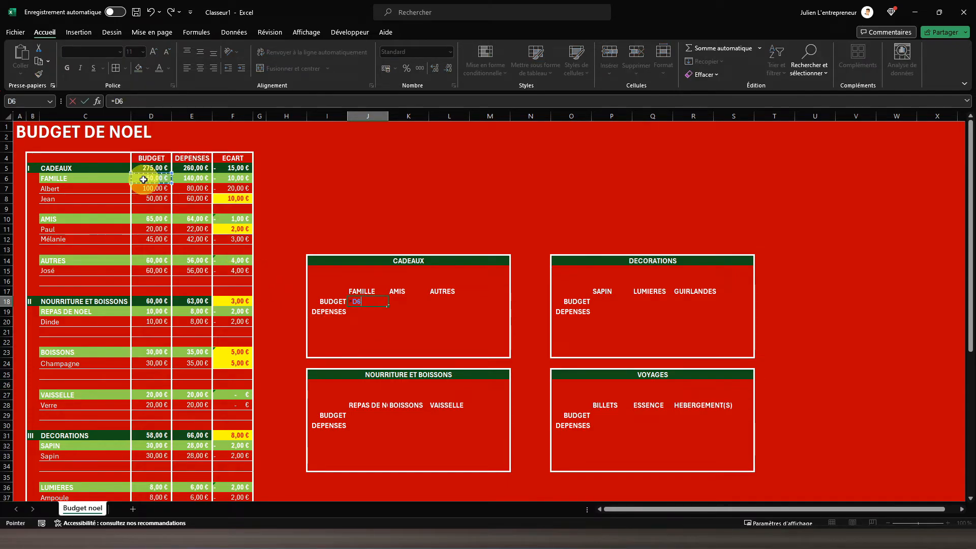
{"action": "key", "text": "Return"}
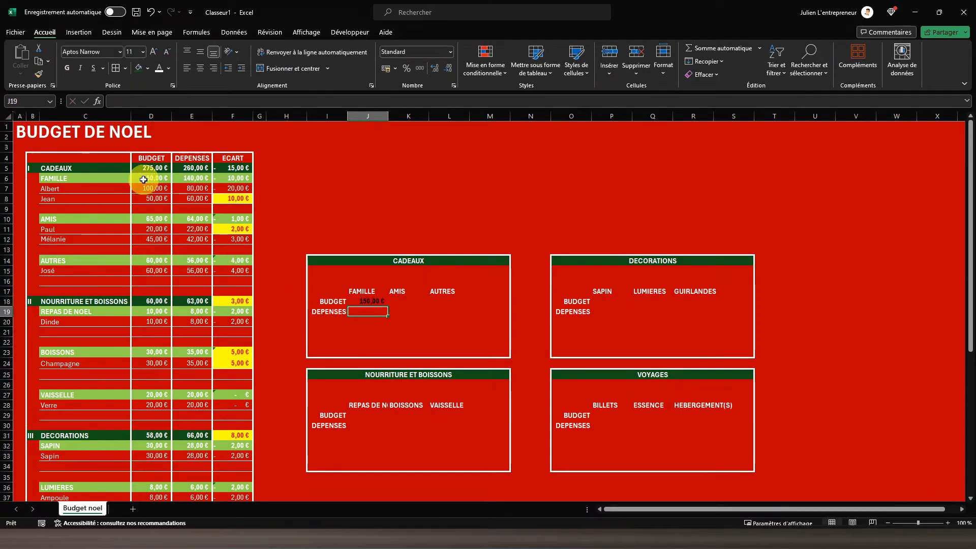
{"action": "type", "text": "="}
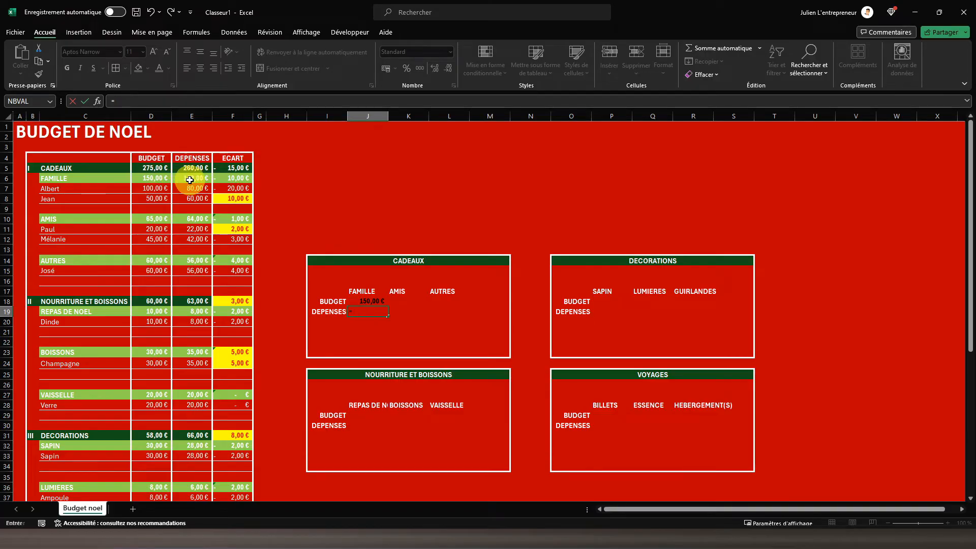
{"action": "key", "text": "Return"}
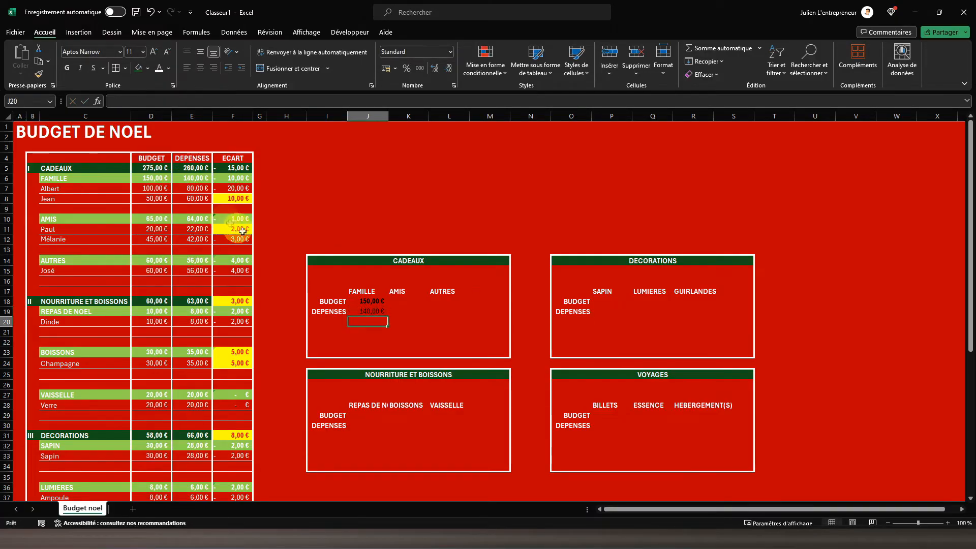
Link the AMIS budget and expense cells K18 and K19 to the table totals in D10 and E10.
{"action": "left_click", "coordinate": [396, 299]}
{"action": "type", "text": "="}
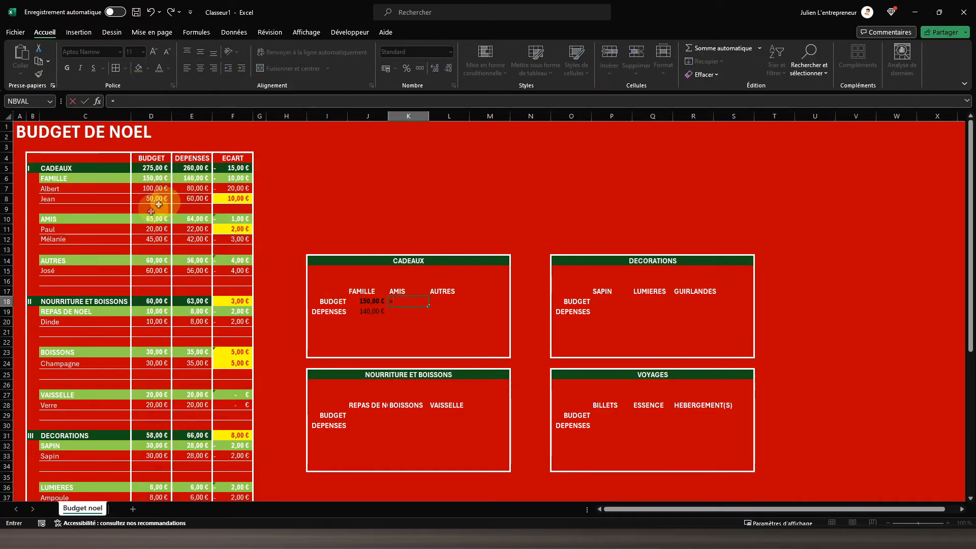
{"action": "left_click", "coordinate": [151, 217]}
{"action": "key", "text": "Return"}
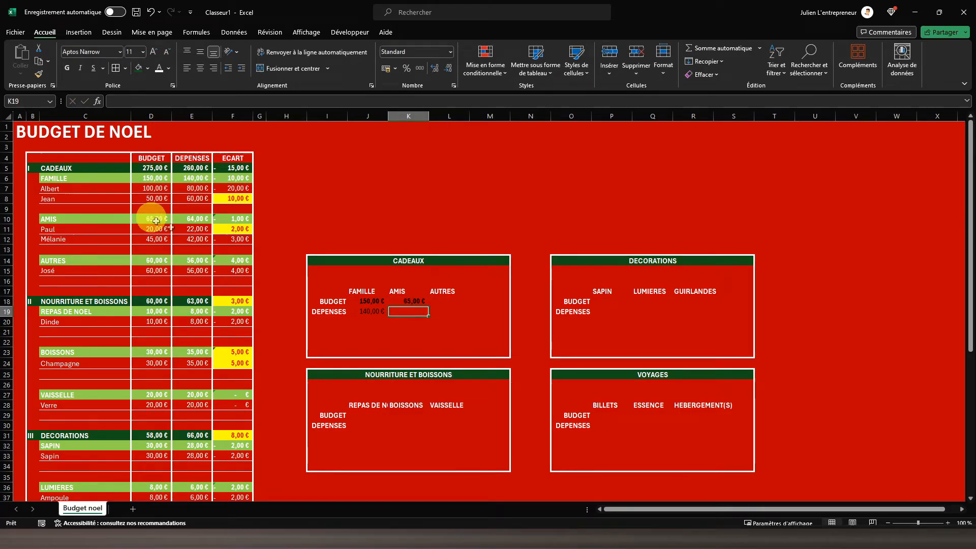
{"action": "type", "text": "="}
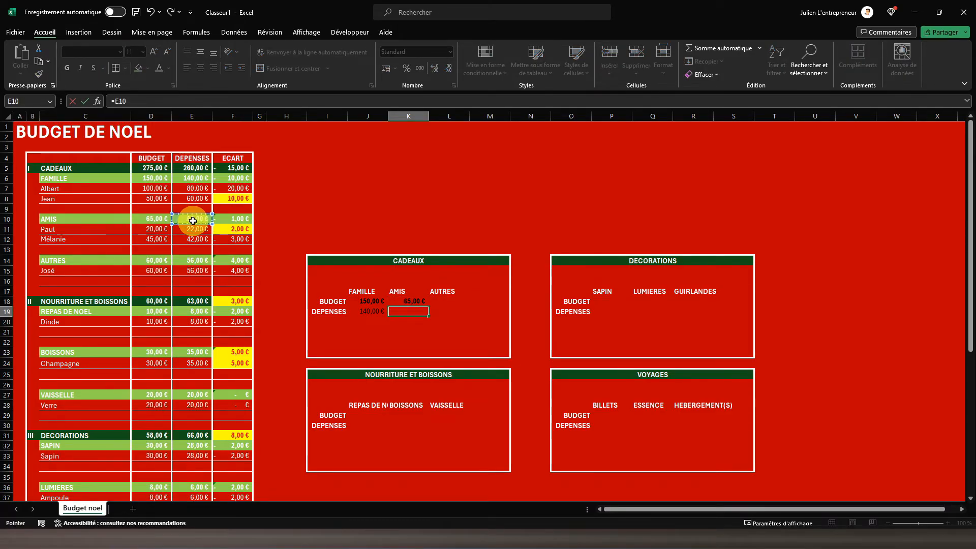
{"action": "key", "text": "Return"}
Link the AUTRES cells L18 and L19 to D14 and E14, and make the CADEAUX amounts in J18:L19 bold with a white font.
{"action": "left_click", "coordinate": [437, 301]}
{"action": "type", "text": "="}
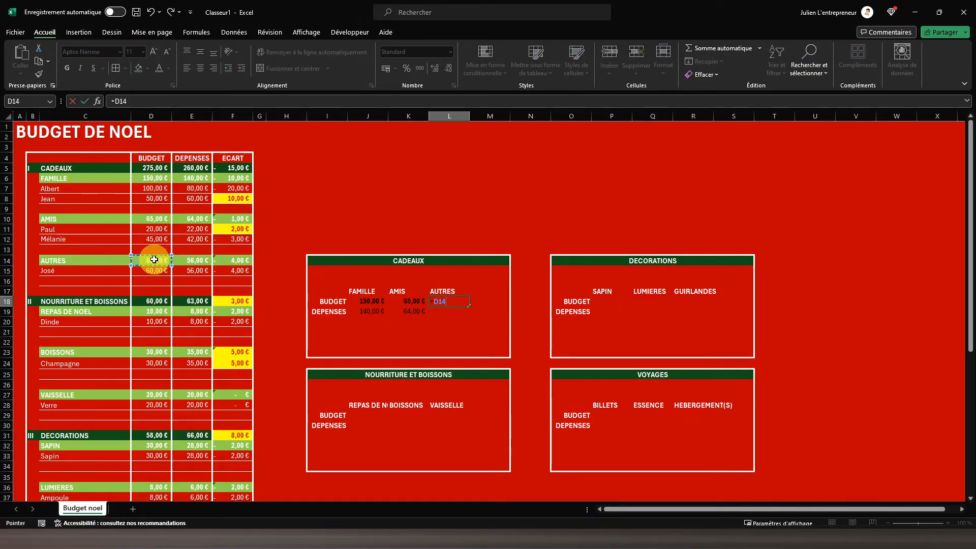
{"action": "key", "text": "Return"}
{"action": "type", "text": "="}
{"action": "left_click", "coordinate": [197, 260]}
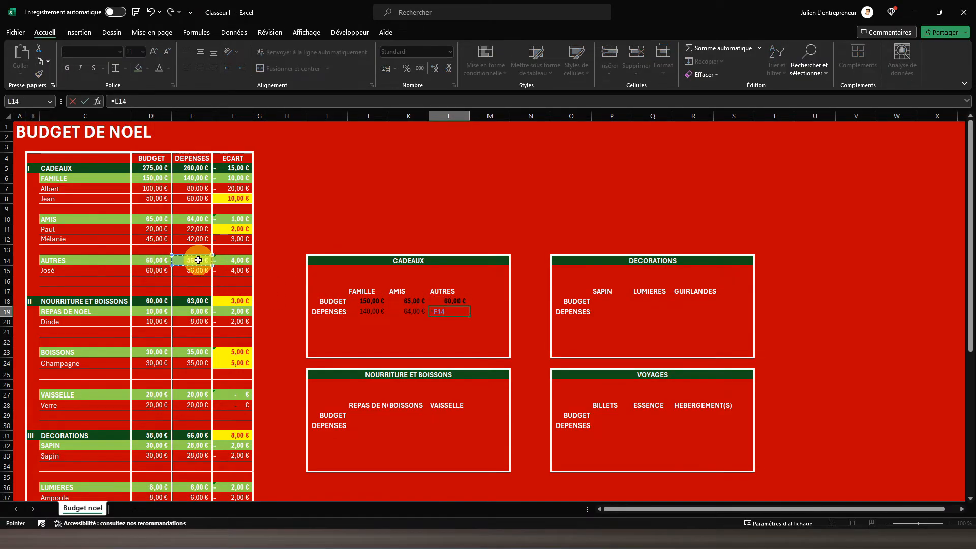
{"action": "key", "text": "Return"}
{"action": "left_click_drag", "start_coordinate": [362, 301], "coordinate": [462, 310]}
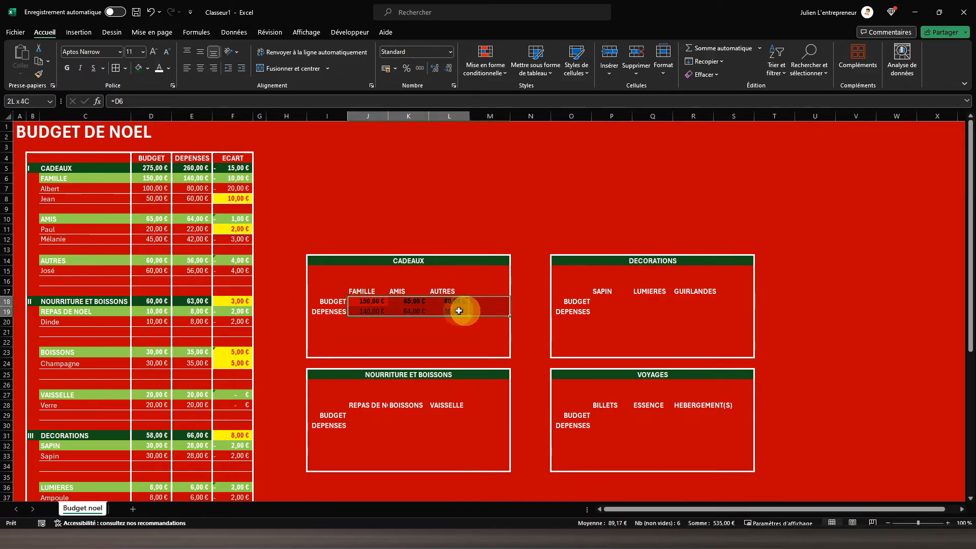
{"action": "left_click", "coordinate": [159, 70]}
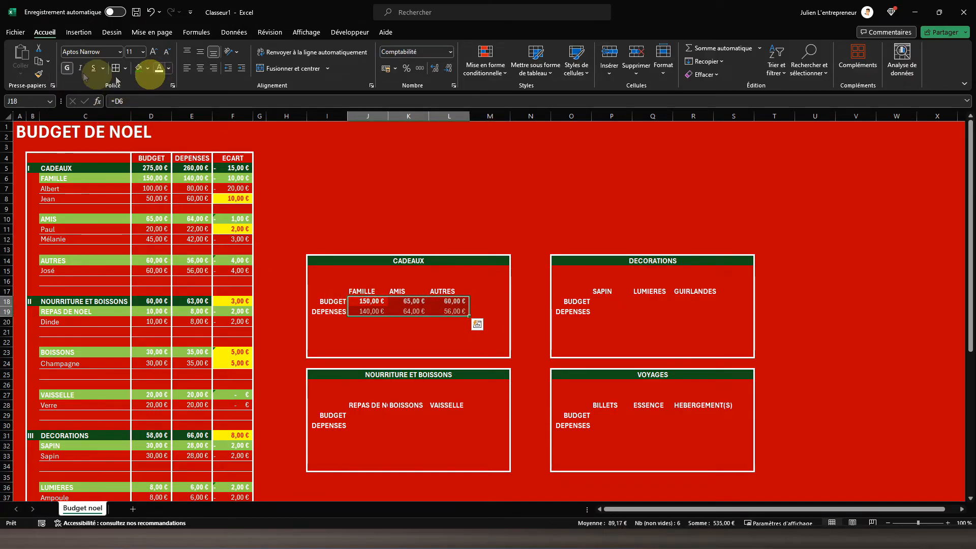
Link the SAPIN budget and expense cells P18 and P19 to the table totals in D32 and E32.
{"action": "left_click", "coordinate": [606, 302]}
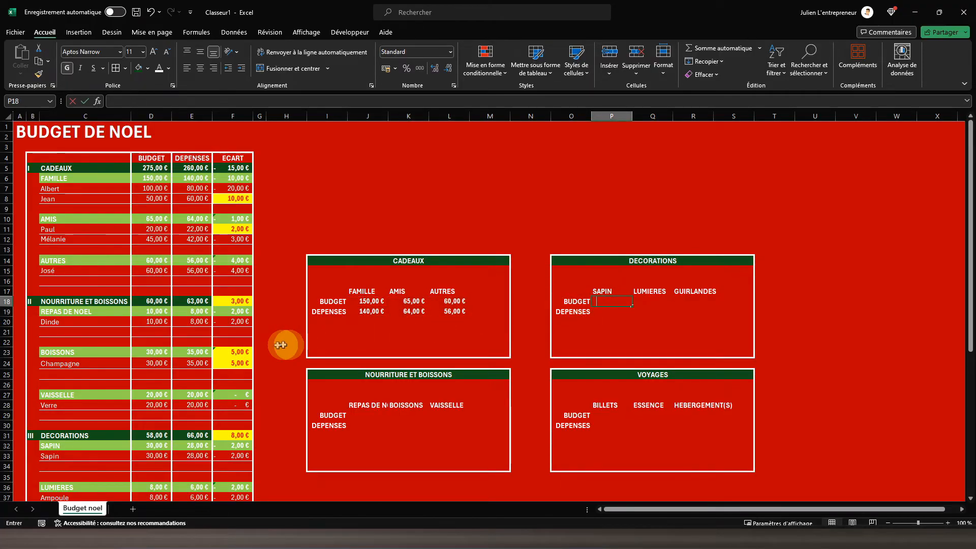
{"action": "type", "text": "="}
{"action": "scroll", "coordinate": [175, 393], "scroll_direction": "down", "scroll_amount": 4}
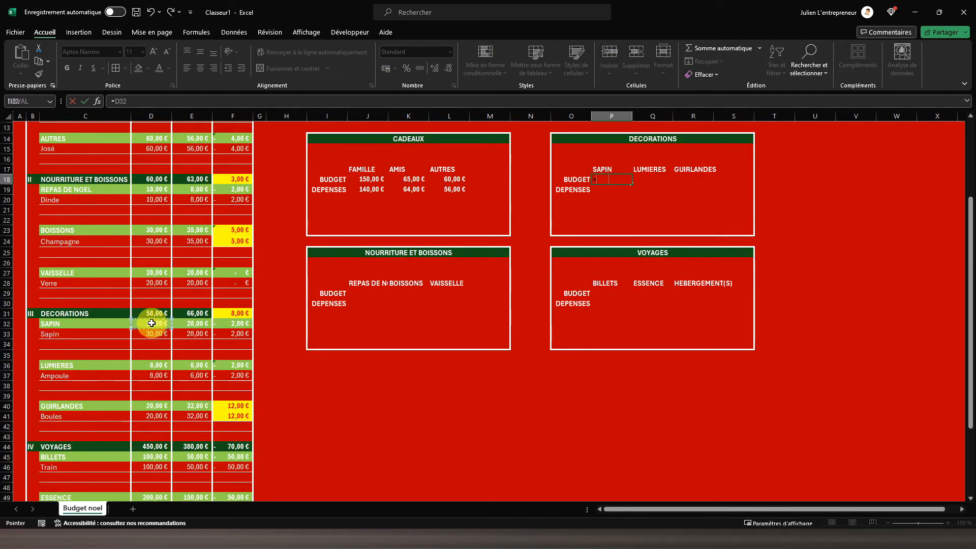
{"action": "key", "text": "Return"}
{"action": "type", "text": "="}
{"action": "left_click", "coordinate": [191, 323]}
{"action": "key", "text": "Return"}
Link the LUMIERES budget and expense cells Q18 and Q19 to the table totals in D36 and E36.
{"action": "left_click", "coordinate": [647, 178]}
{"action": "type", "text": "="}
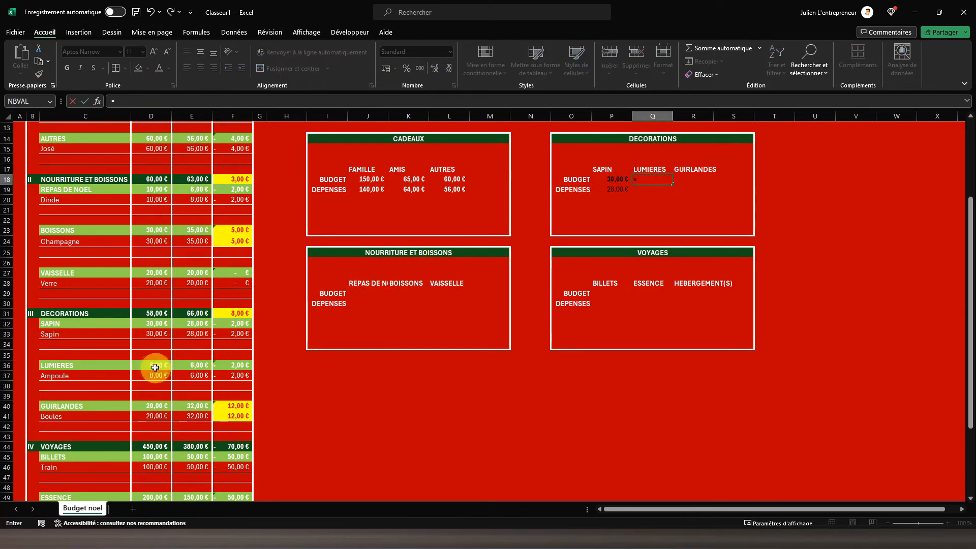
{"action": "key", "text": "Return"}
{"action": "type", "text": "="}
{"action": "left_click", "coordinate": [194, 365]}
{"action": "key", "text": "Return"}
Link the GUIRLANDES budget and expense cells R18 and R19 to the table totals in D40 and E40.
{"action": "left_click", "coordinate": [685, 179]}
{"action": "type", "text": "="}
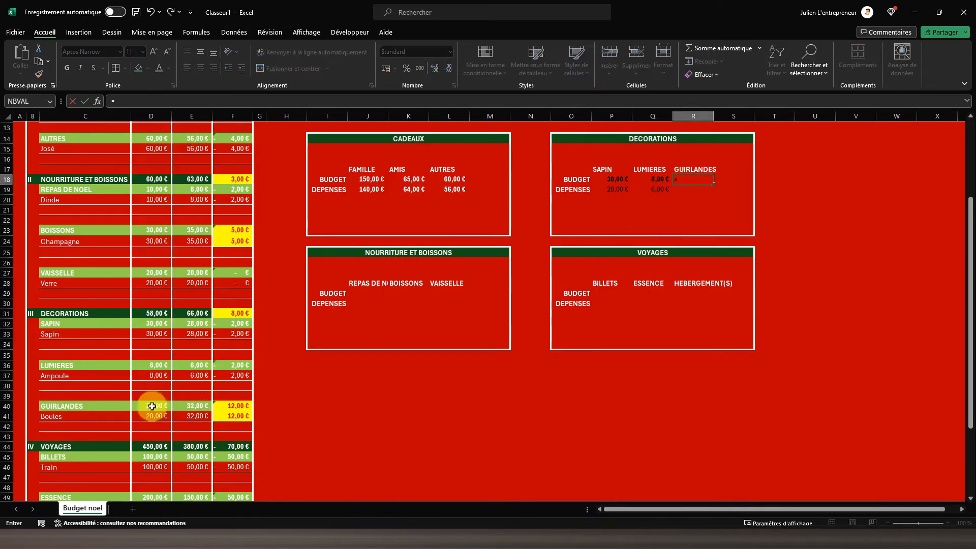
{"action": "key", "text": "Return"}
{"action": "type", "text": "="}
{"action": "left_click", "coordinate": [194, 405]}
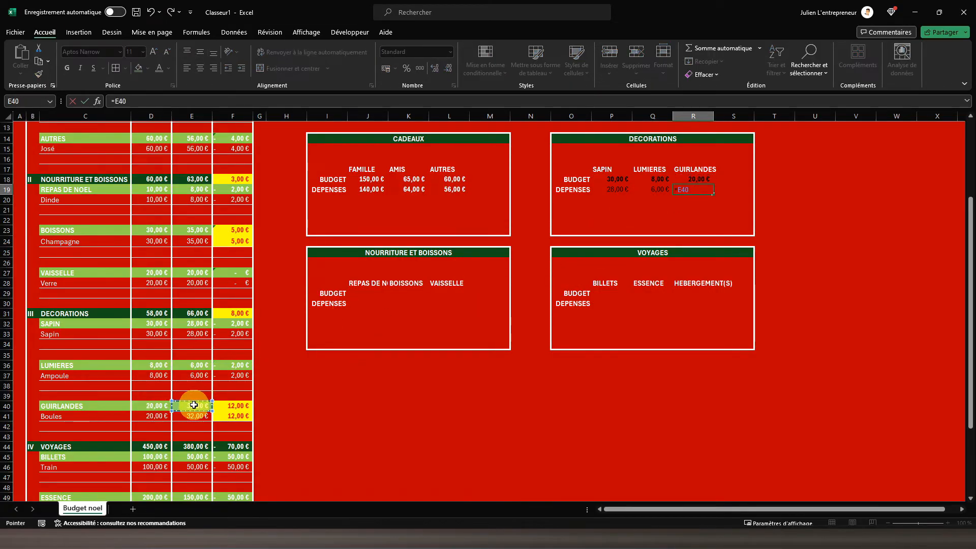
{"action": "key", "text": "Return"}
Make the DECORATIONS amounts in P18:R19 bold with a white font.
{"action": "left_click_drag", "start_coordinate": [608, 179], "coordinate": [703, 188]}
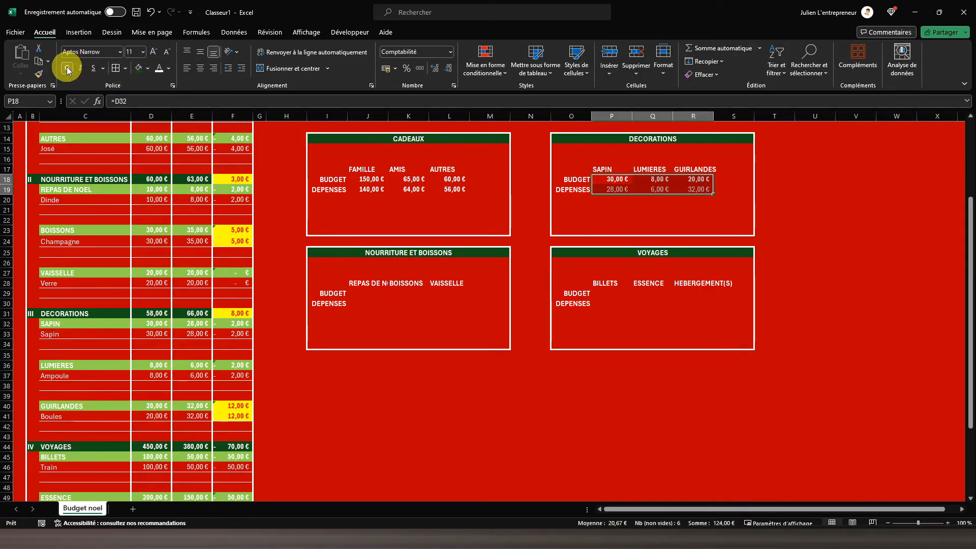
Link the REPAS DE NOEL budget and expense cells J29 and J30 to the table totals in D19 and E19.
{"action": "left_click", "coordinate": [355, 296]}
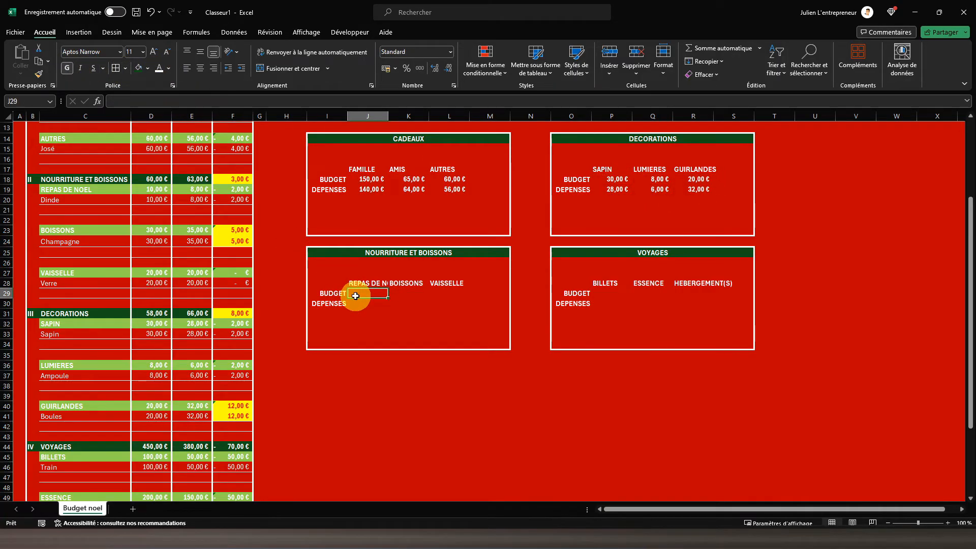
{"action": "type", "text": "="}
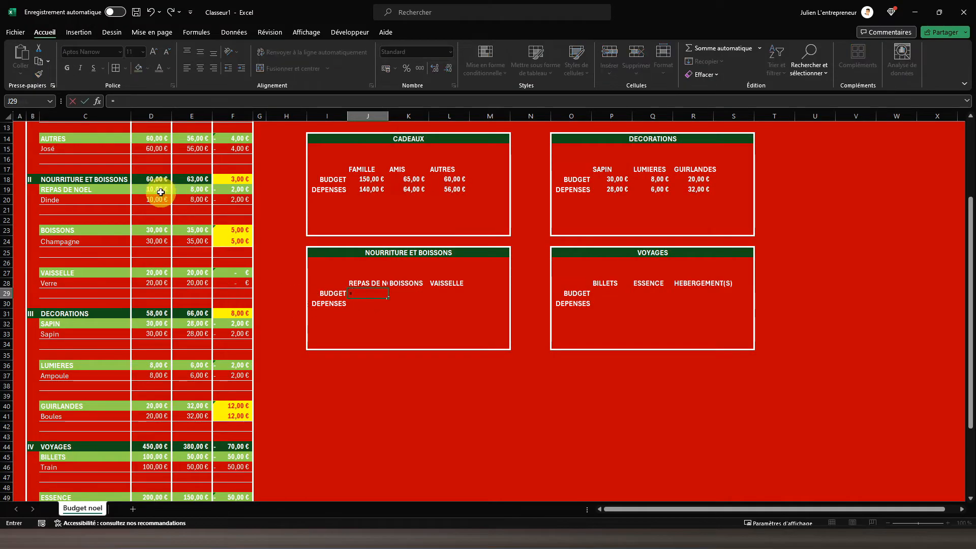
{"action": "key", "text": "Return"}
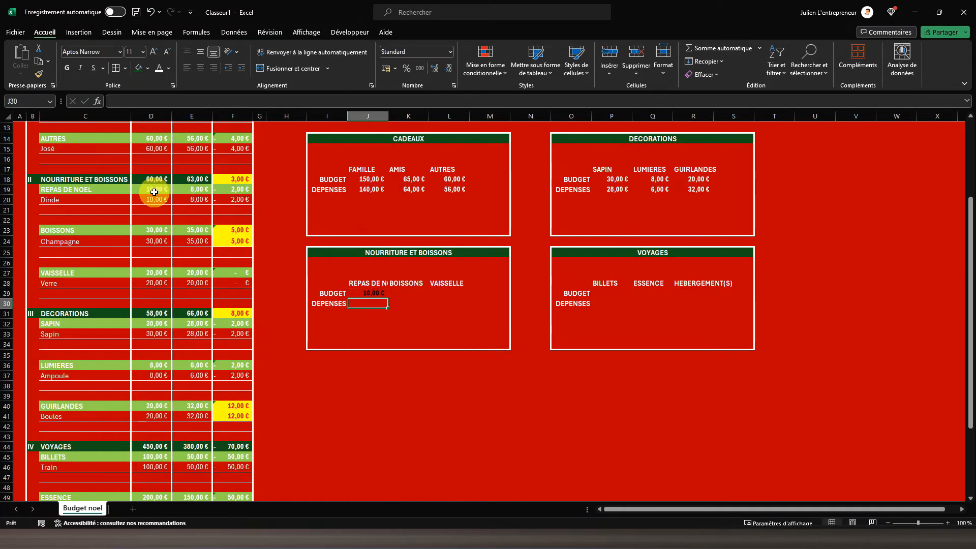
{"action": "type", "text": "="}
{"action": "key", "text": "Return"}
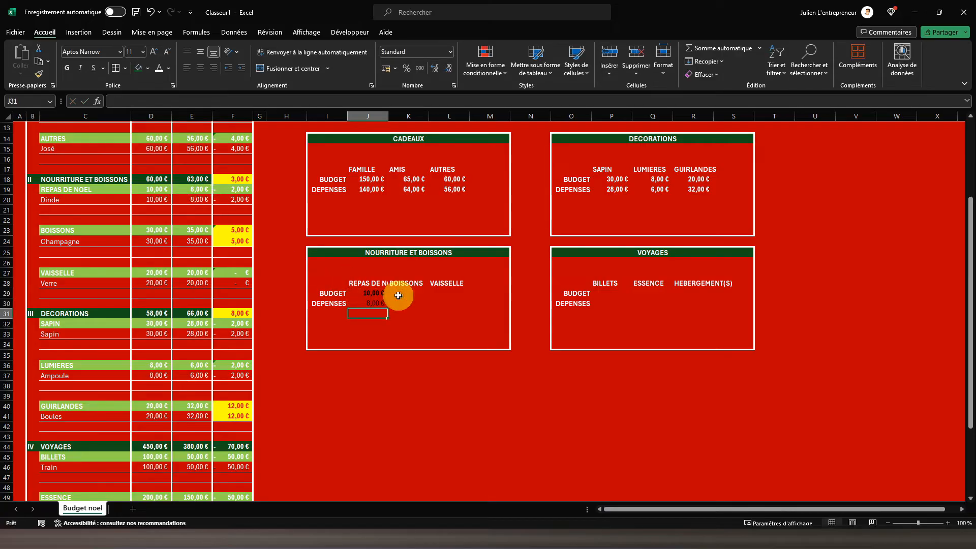
Link the BOISSONS budget and expense cells K29 and K30 to the table totals in D23 and E23.
{"action": "left_click", "coordinate": [396, 294]}
{"action": "type", "text": "="}
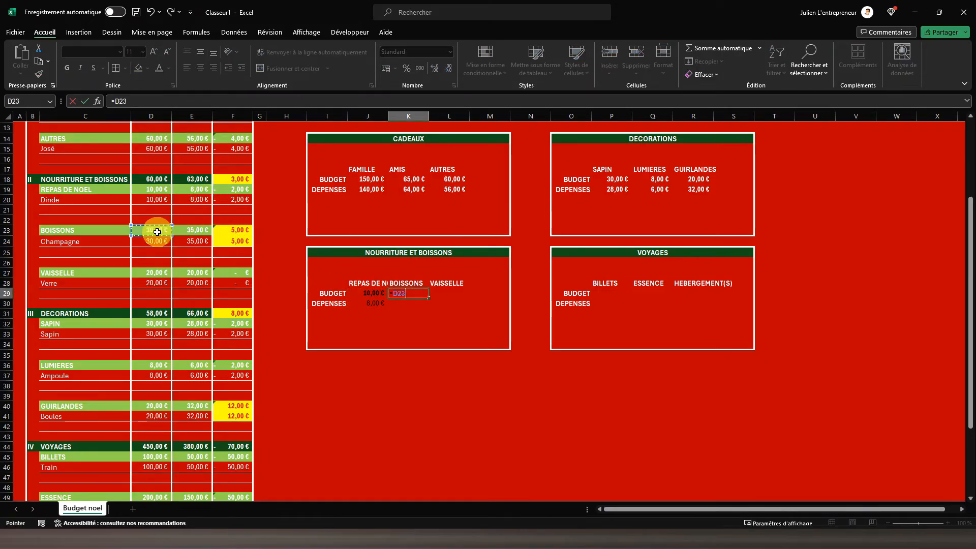
{"action": "key", "text": "Return"}
{"action": "type", "text": "="}
{"action": "left_click", "coordinate": [197, 229]}
{"action": "key", "text": "Return"}
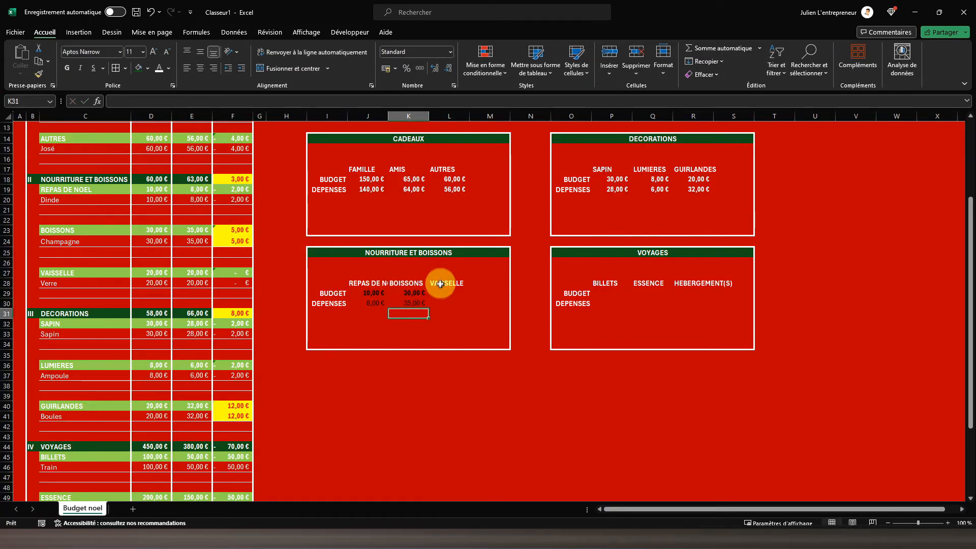
Link the VAISSELLE budget and expense cells L29 and L30 to the table totals in D27 and E27.
{"action": "left_click", "coordinate": [442, 293]}
{"action": "type", "text": "="}
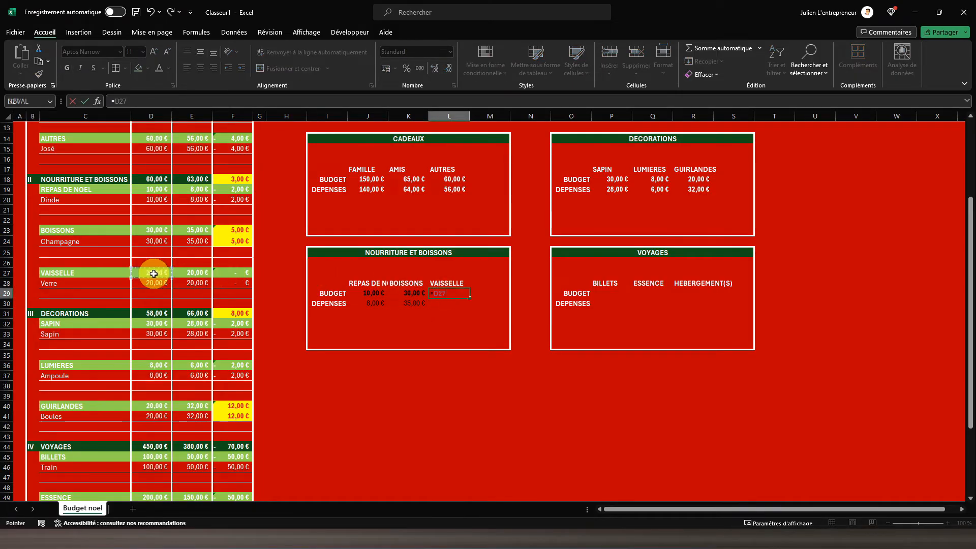
{"action": "key", "text": "Return"}
{"action": "type", "text": "="}
{"action": "left_click", "coordinate": [196, 273]}
{"action": "key", "text": "Return"}
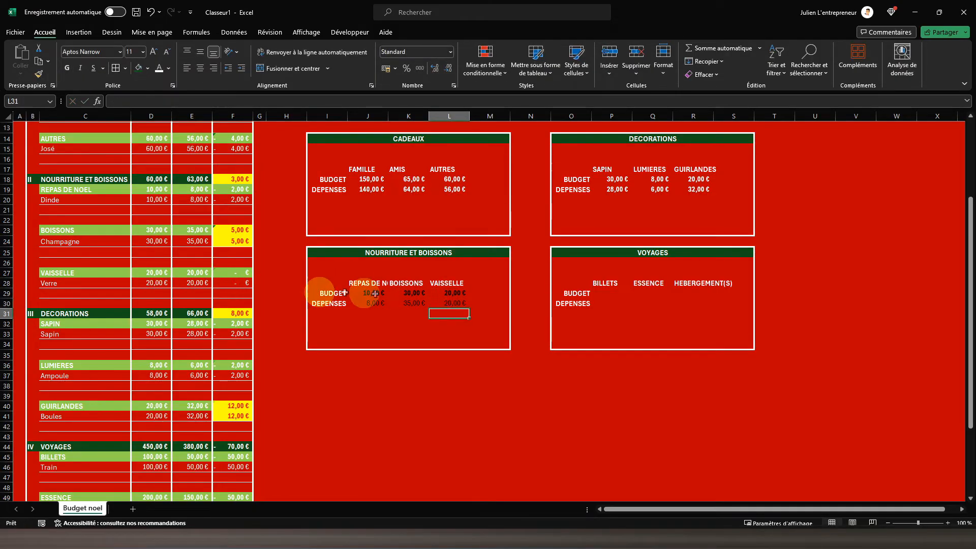
Link the BILLETS budget and expense cells P29 and P30 to the table totals in D45 and E45.
{"action": "left_click", "coordinate": [603, 293]}
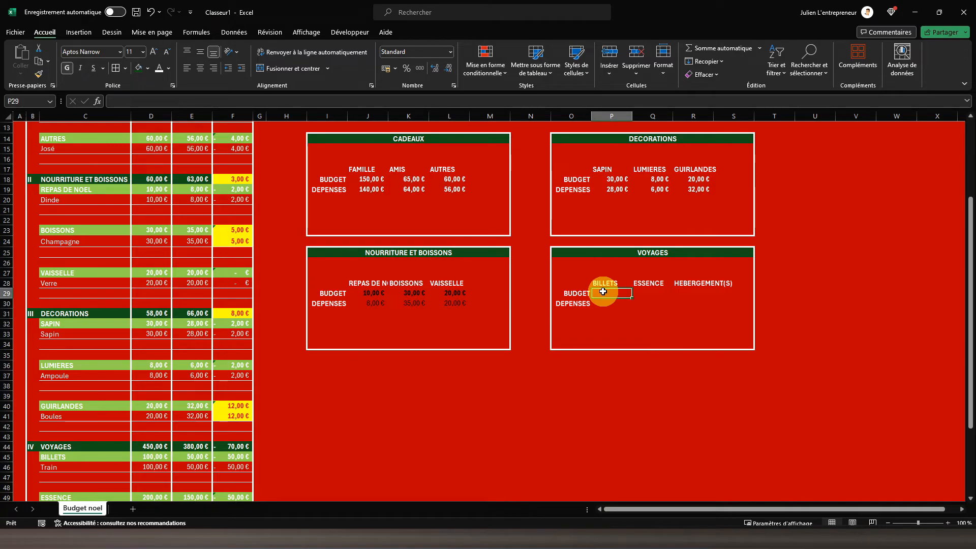
{"action": "type", "text": "="}
{"action": "scroll", "coordinate": [431, 328], "scroll_direction": "down", "scroll_amount": 3}
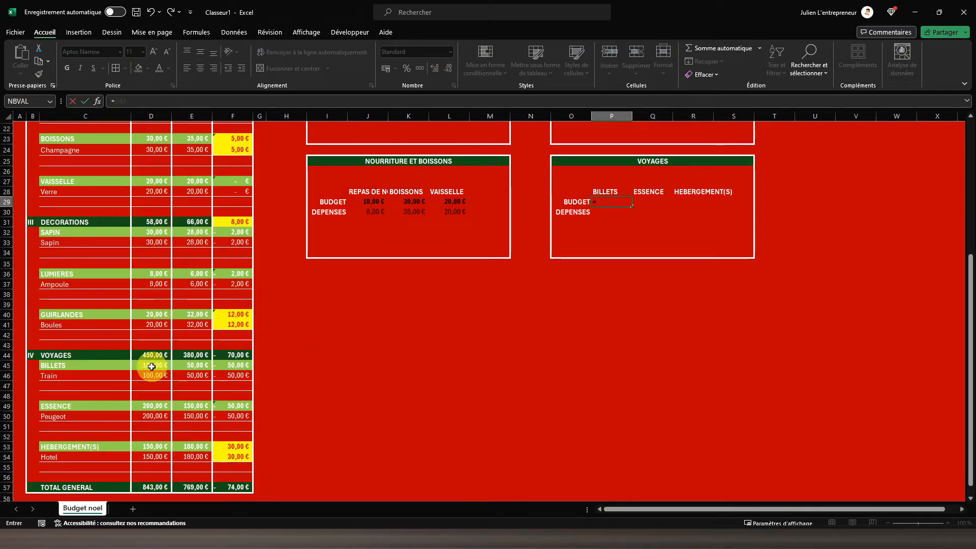
{"action": "key", "text": "Return"}
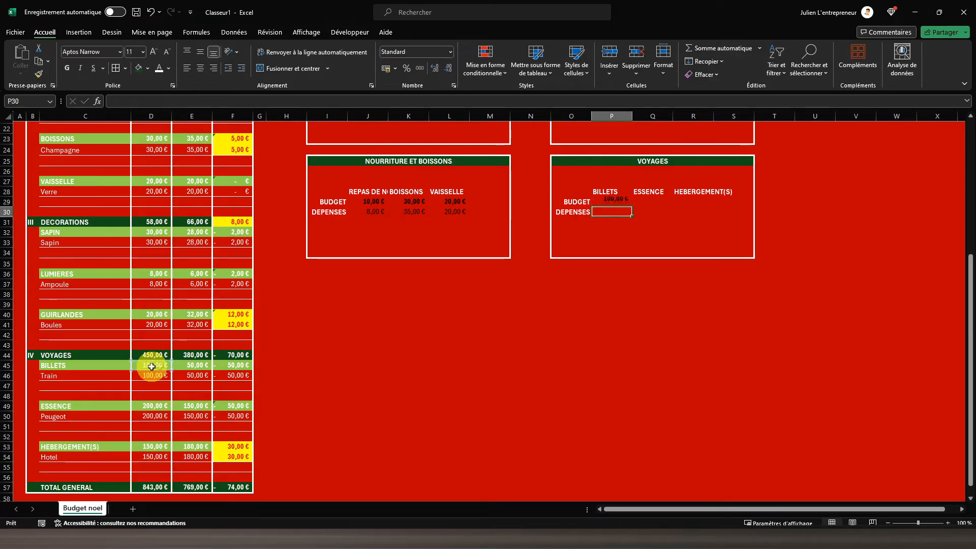
{"action": "type", "text": "="}
{"action": "left_click", "coordinate": [197, 366]}
{"action": "key", "text": "Return"}
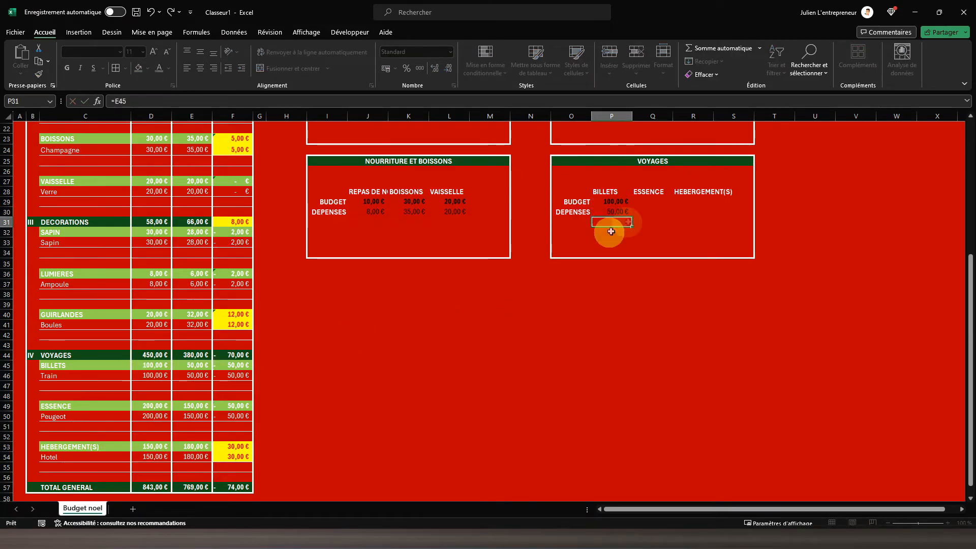
Link the ESSENCE budget and expense cells Q29 and Q30 to the table totals in D49 and E49.
{"action": "left_click", "coordinate": [636, 203]}
{"action": "type", "text": "=="}
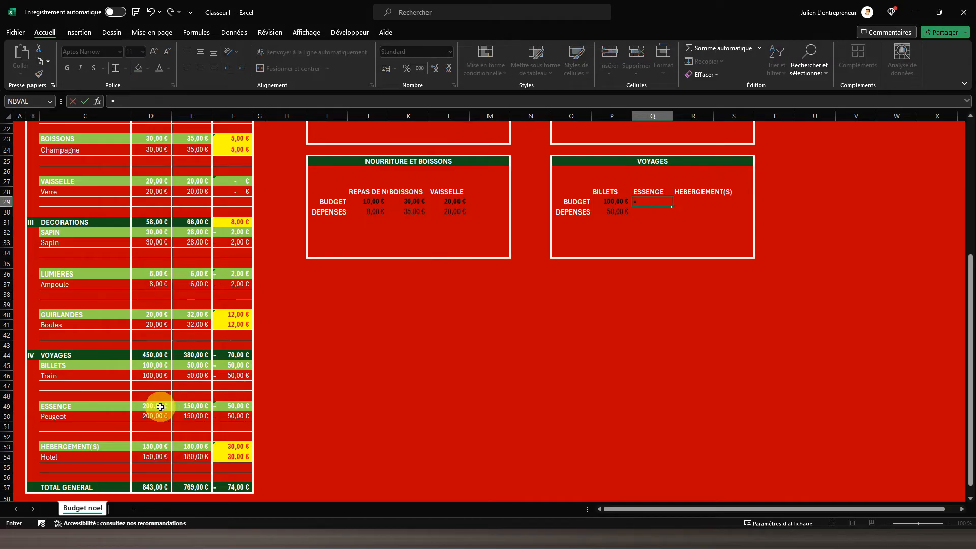
{"action": "key", "text": "Return"}
{"action": "type", "text": "="}
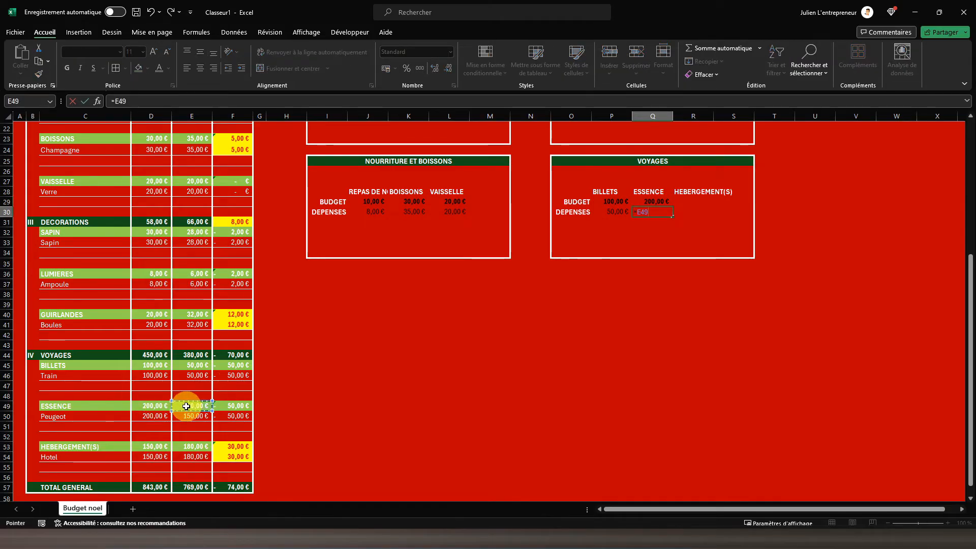
{"action": "key", "text": "Return"}
Link the HEBERGEMENT(S) budget and expense cells R29 and R30 to the table totals in D53 and E53.
{"action": "left_click", "coordinate": [687, 202]}
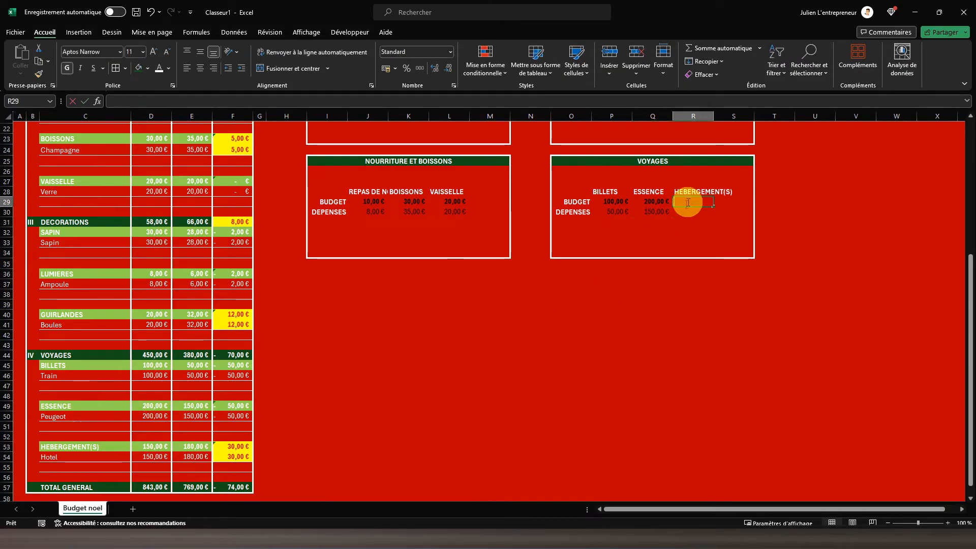
{"action": "type", "text": "="}
{"action": "key", "text": "Return"}
{"action": "type", "text": "="}
{"action": "left_click", "coordinate": [187, 446]}
{"action": "key", "text": "Return"}
Make the NOURRITURE ET BOISSONS and VOYAGES amounts in J29:R30 bold with a white font.
{"action": "scroll", "coordinate": [635, 322], "scroll_direction": "up", "scroll_amount": 4}
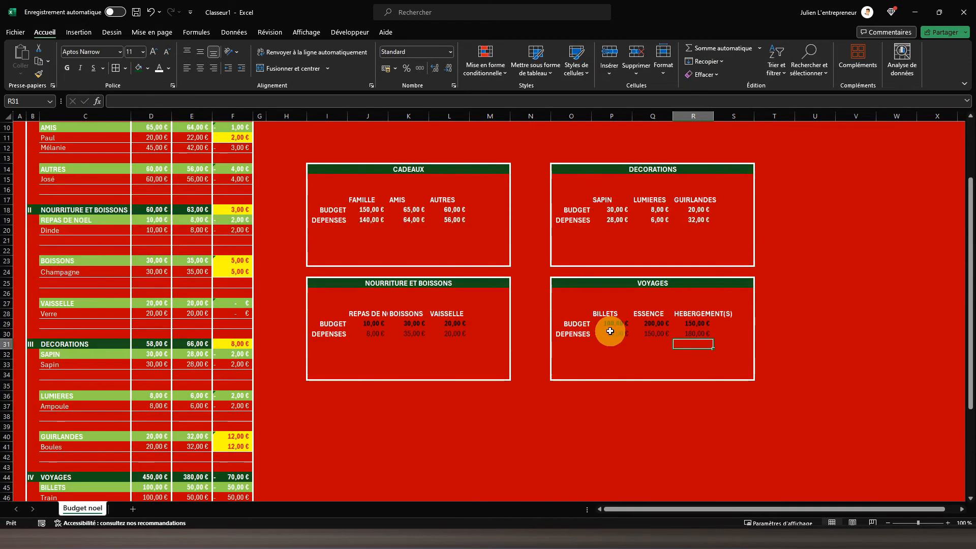
{"action": "left_click_drag", "start_coordinate": [370, 322], "coordinate": [692, 334]}
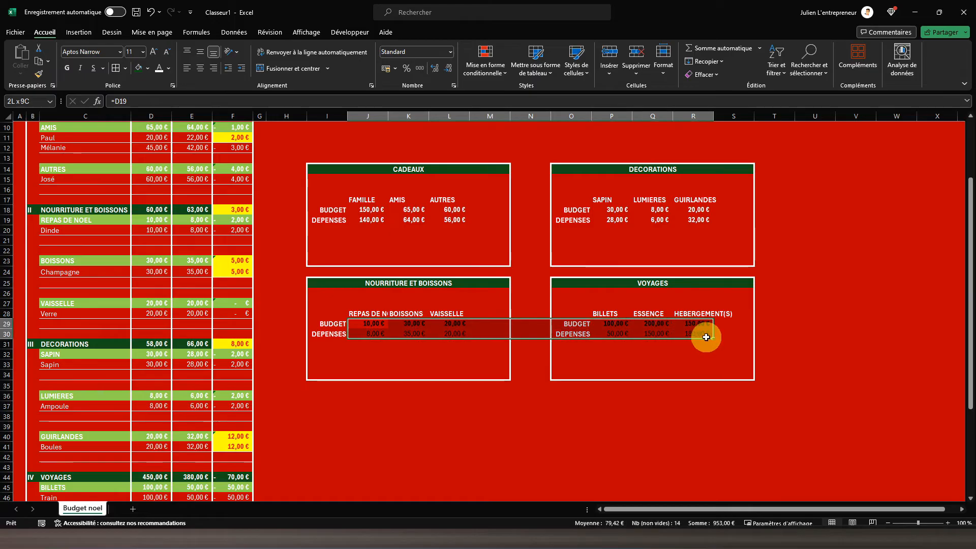
{"action": "left_click", "coordinate": [159, 71]}
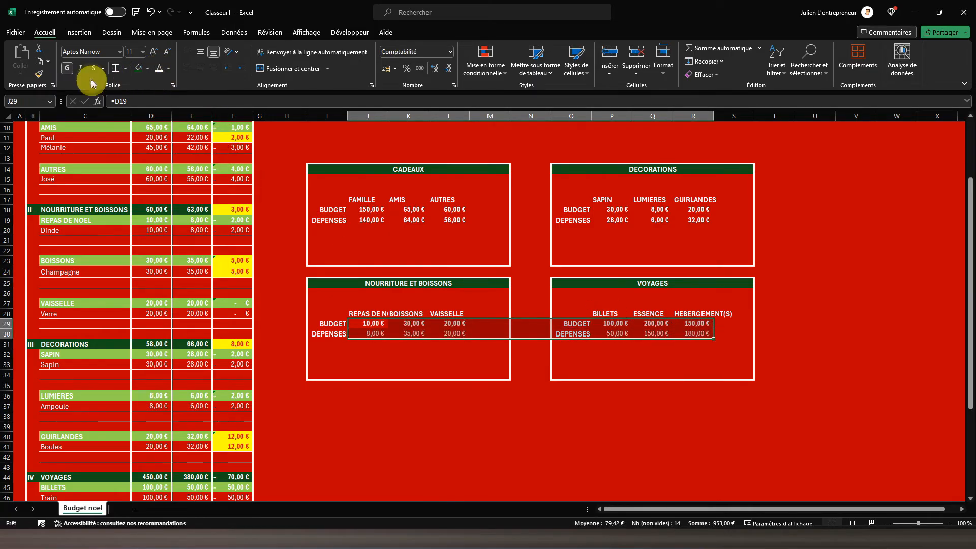
{"action": "left_click", "coordinate": [66, 72]}
{"action": "left_click", "coordinate": [408, 230]}
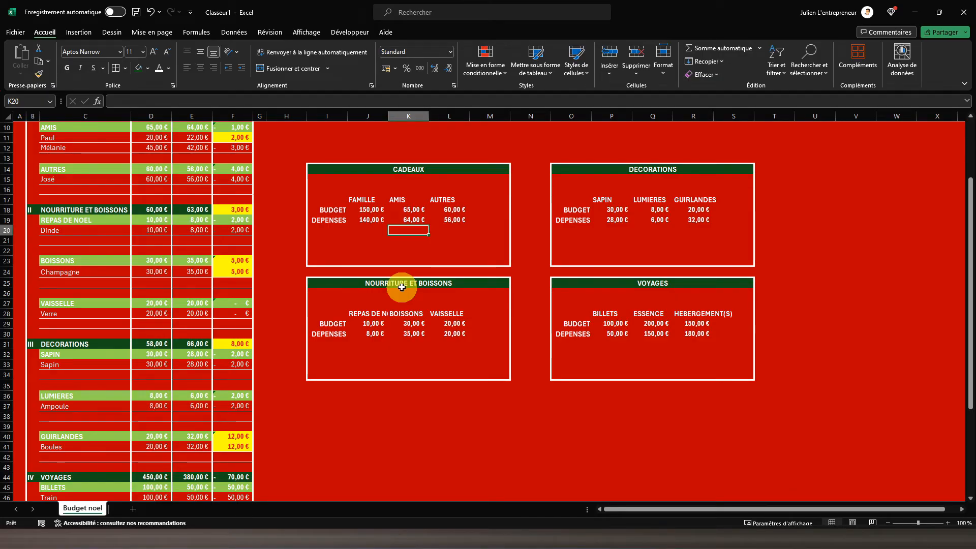
Insert a 2D clustered column chart from the CADEAUX data in I17:L19 and remove its title.
{"action": "left_click_drag", "start_coordinate": [325, 198], "coordinate": [449, 223]}
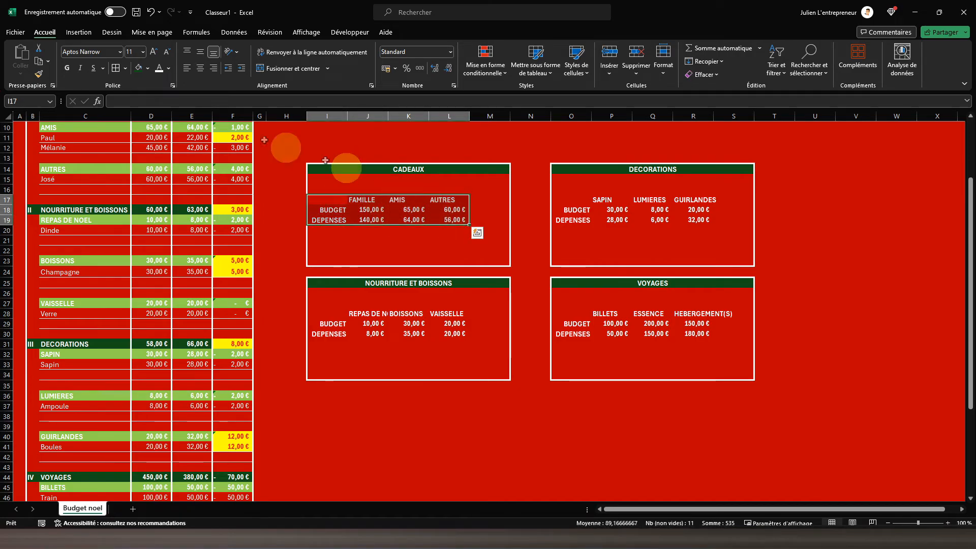
{"action": "left_click", "coordinate": [79, 33]}
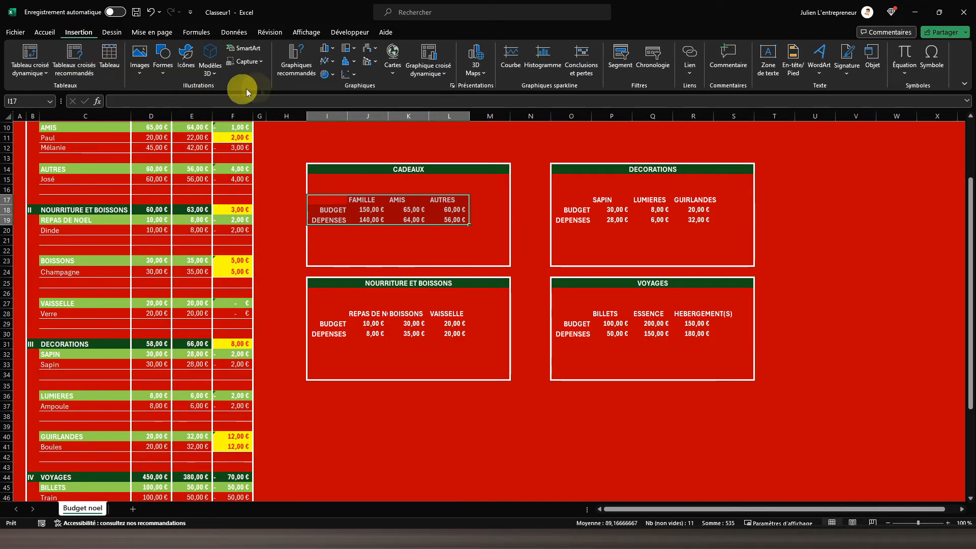
{"action": "left_click", "coordinate": [330, 51]}
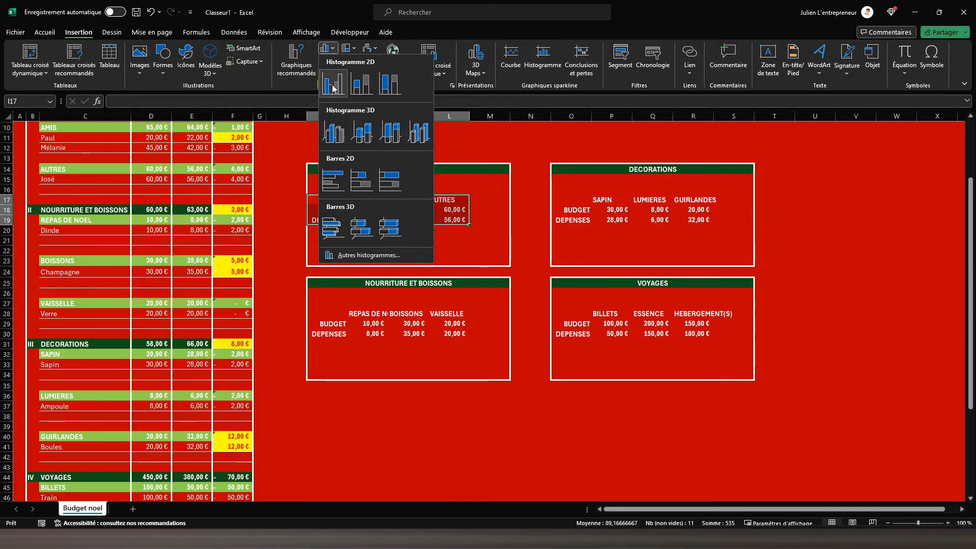
{"action": "left_click", "coordinate": [335, 90]}
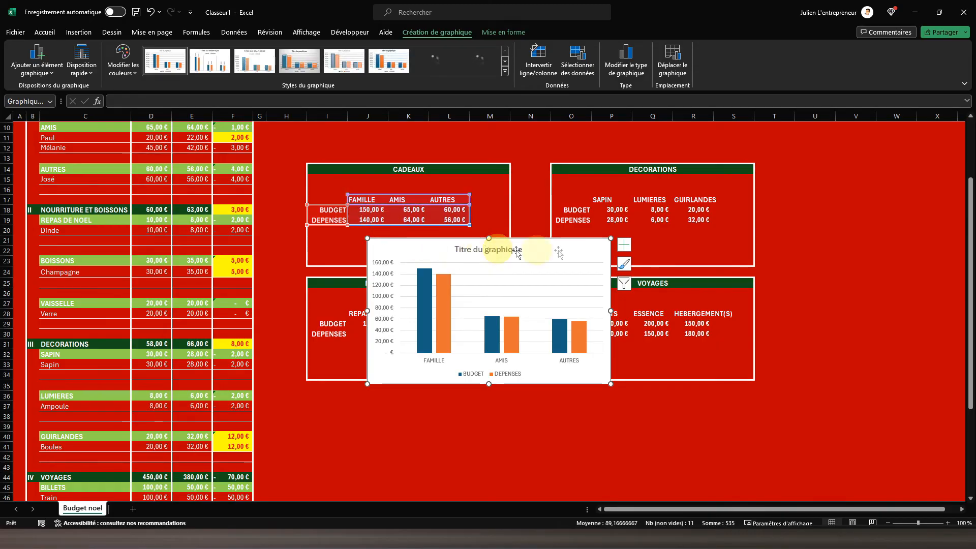
{"action": "left_click", "coordinate": [628, 248]}
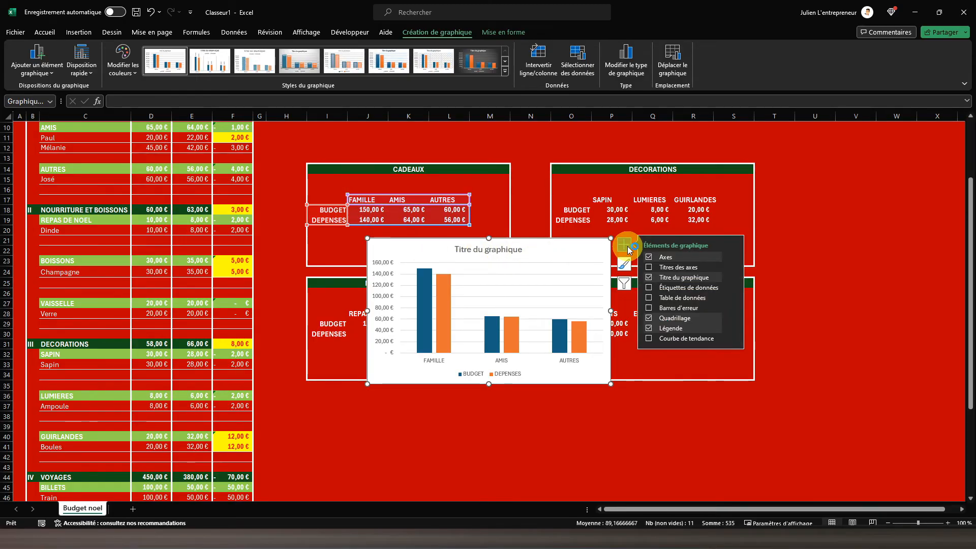
{"action": "left_click", "coordinate": [649, 278]}
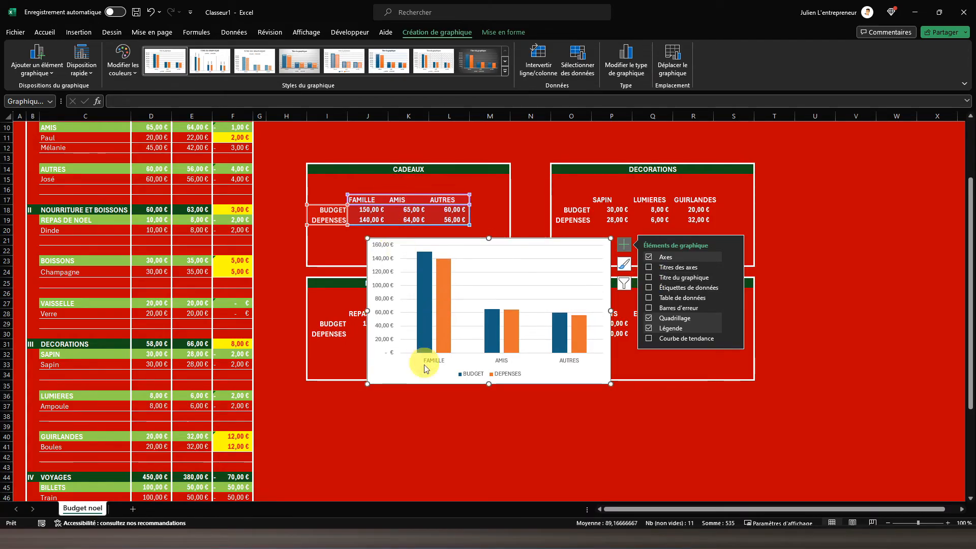
Fill the CADEAUX chart area with the standard dark red and remove its outline.
{"action": "right_click", "coordinate": [387, 378]}
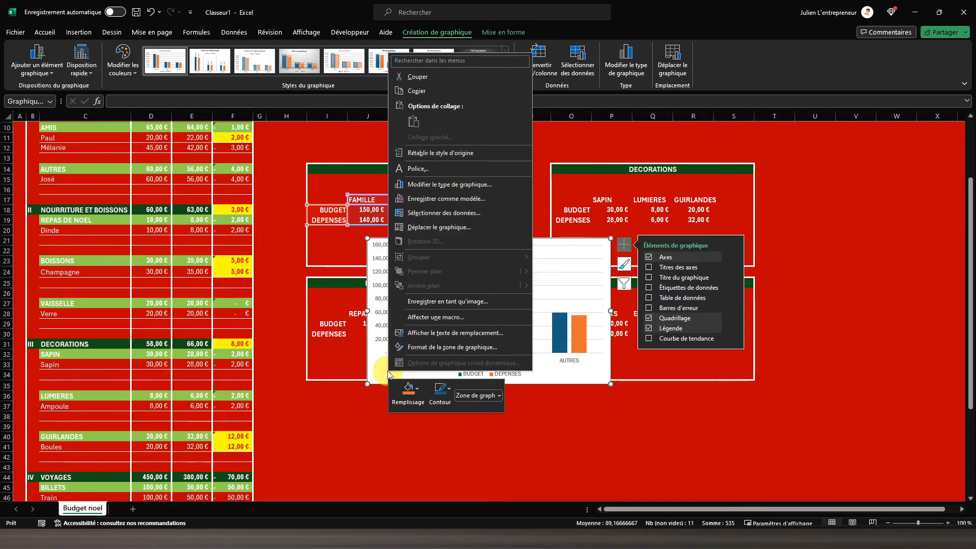
{"action": "left_click", "coordinate": [413, 396]}
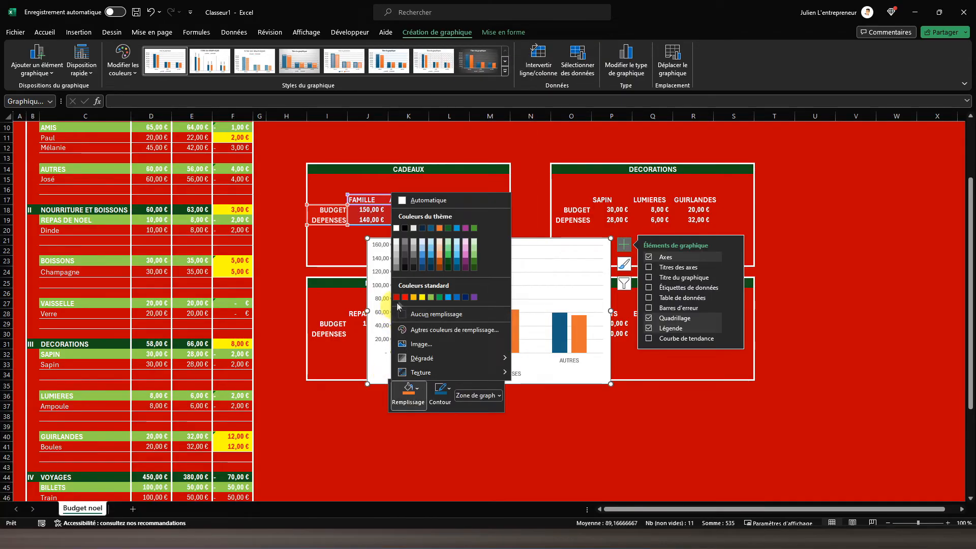
{"action": "left_click", "coordinate": [396, 298]}
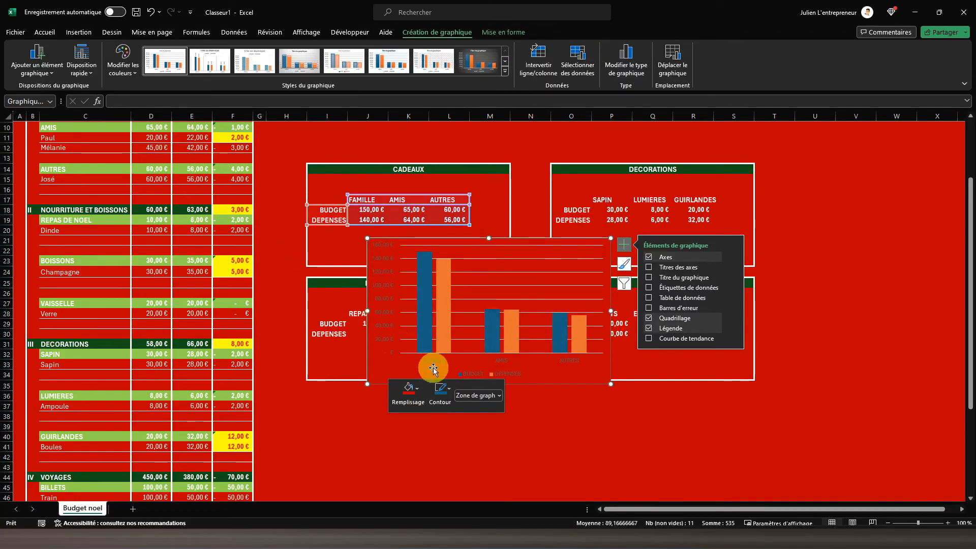
{"action": "left_click", "coordinate": [442, 401]}
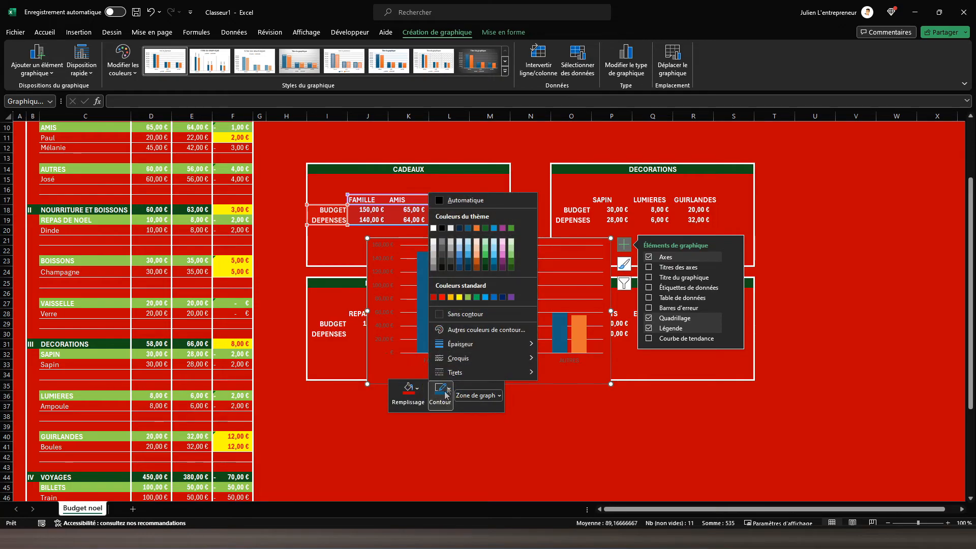
{"action": "left_click", "coordinate": [459, 315]}
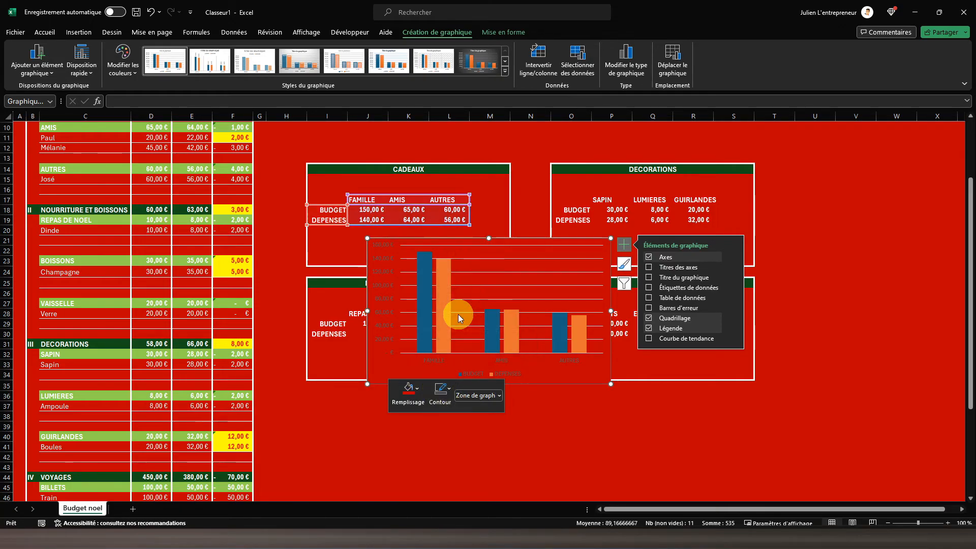
Make the CADEAUX chart's vertical axis labels white and bold.
{"action": "left_click", "coordinate": [381, 260]}
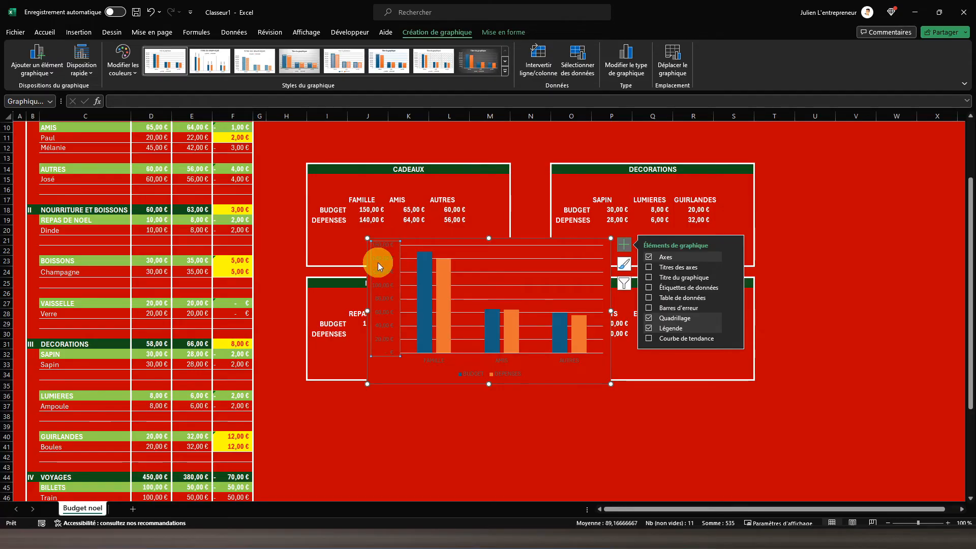
{"action": "left_click", "coordinate": [45, 32]}
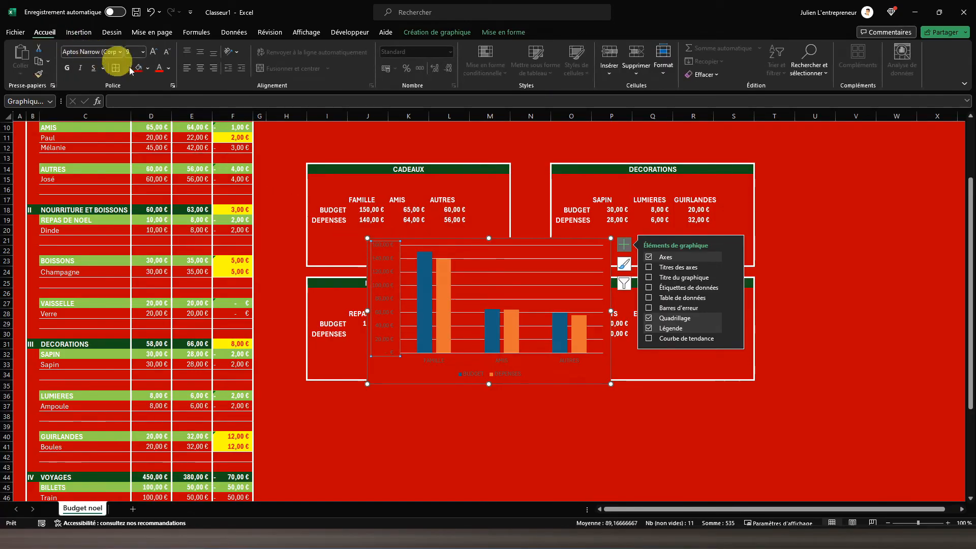
{"action": "left_click", "coordinate": [168, 69]}
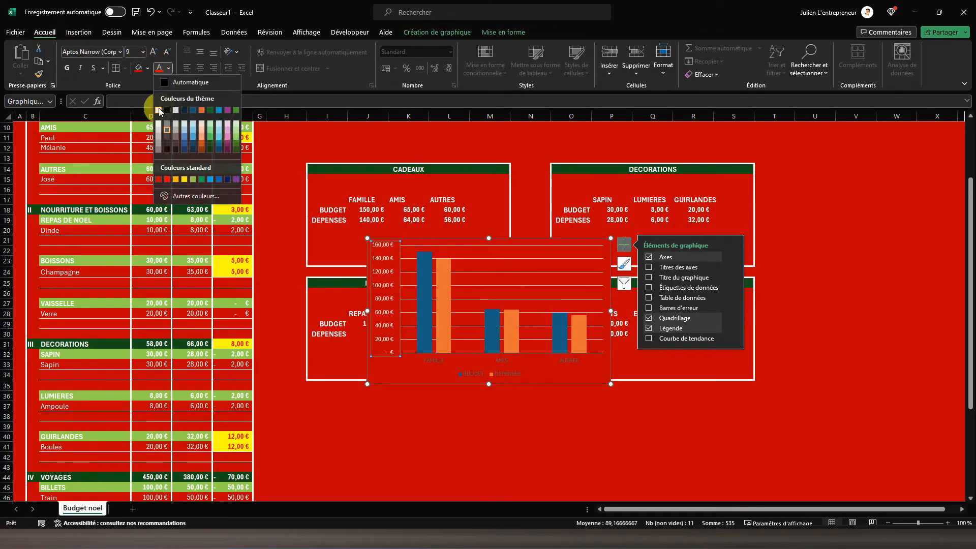
{"action": "left_click", "coordinate": [159, 109]}
{"action": "left_click", "coordinate": [67, 71]}
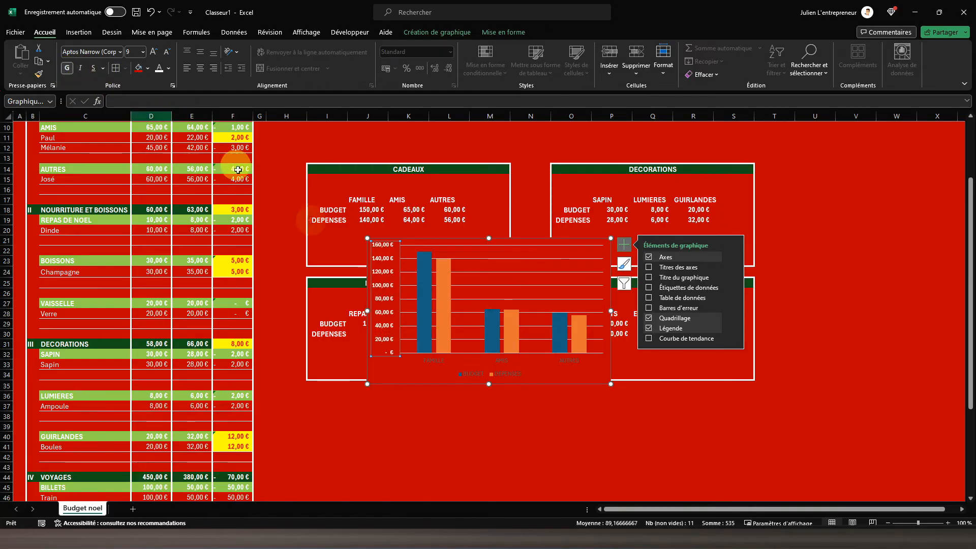
Make the CADEAUX chart's category axis labels and legend text white and bold.
{"action": "left_click", "coordinate": [438, 359]}
{"action": "left_click", "coordinate": [159, 68]}
{"action": "left_click", "coordinate": [68, 68]}
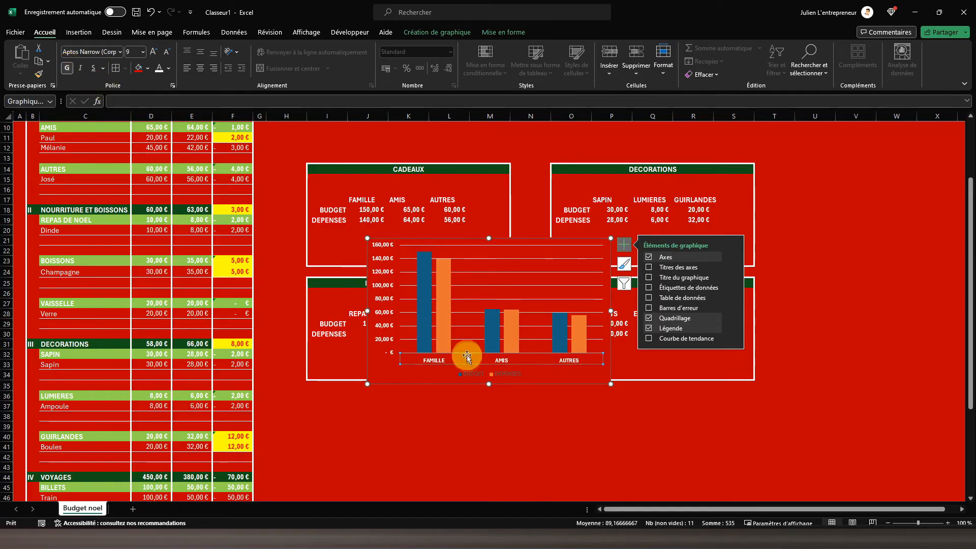
{"action": "left_click", "coordinate": [470, 373]}
{"action": "left_click", "coordinate": [66, 68]}
Move the CADEAUX chart just below its data table and fill its BUDGET columns with the standard yellow.
{"action": "left_click", "coordinate": [440, 239]}
{"action": "left_click_drag", "start_coordinate": [439, 238], "coordinate": [340, 230]}
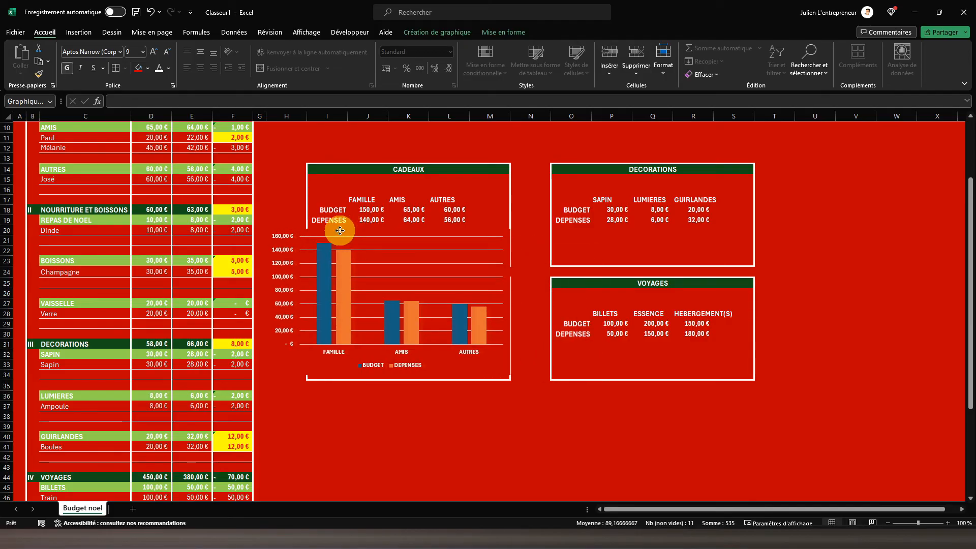
{"action": "left_click", "coordinate": [323, 258]}
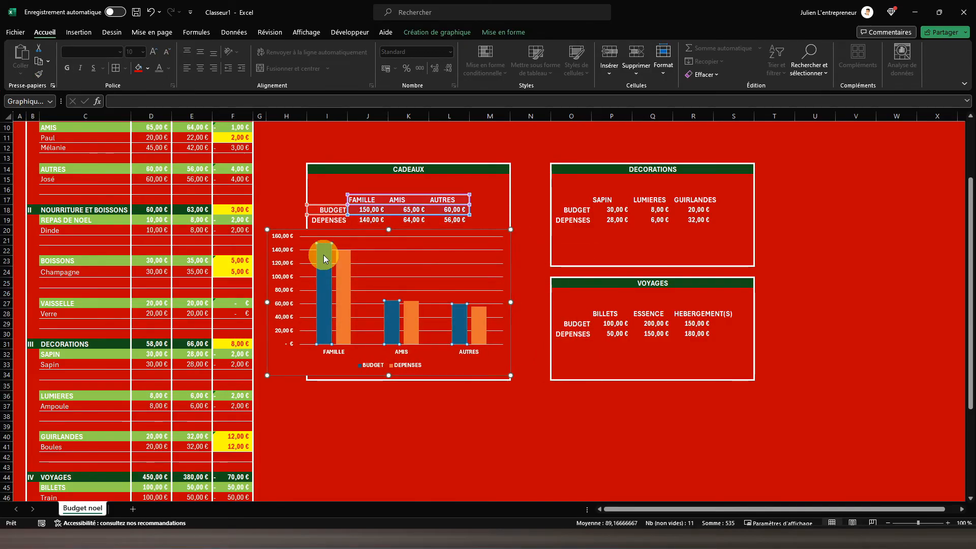
{"action": "double_click", "coordinate": [324, 258]}
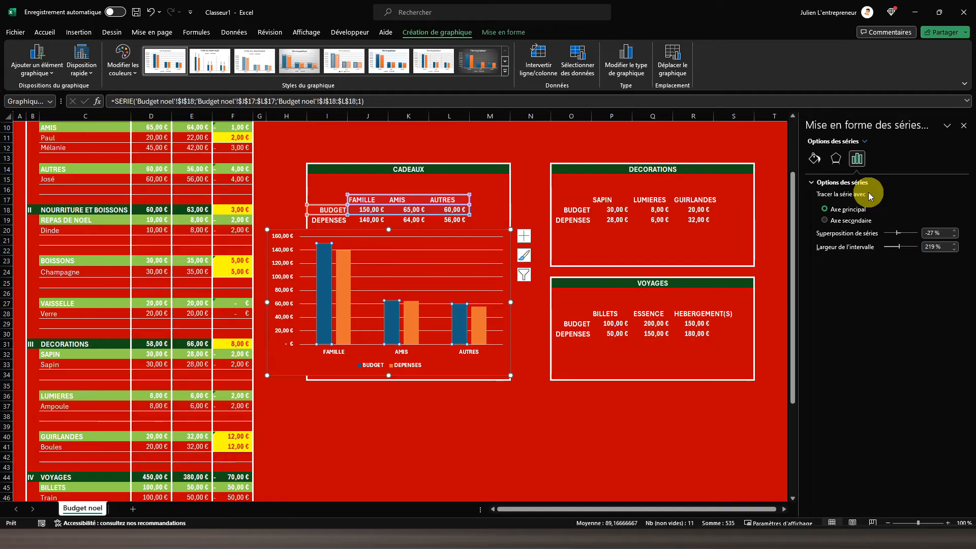
{"action": "left_click", "coordinate": [814, 159]}
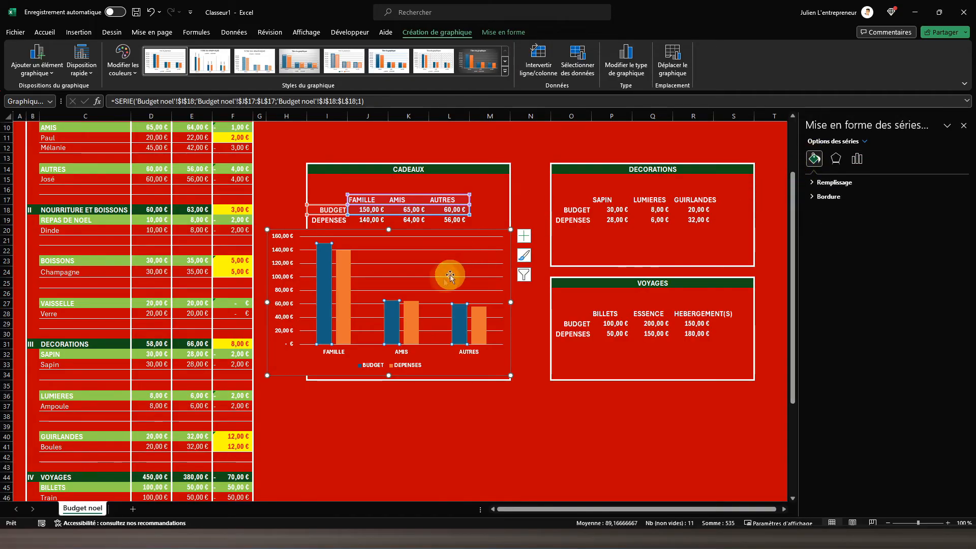
{"action": "left_click", "coordinate": [833, 183]}
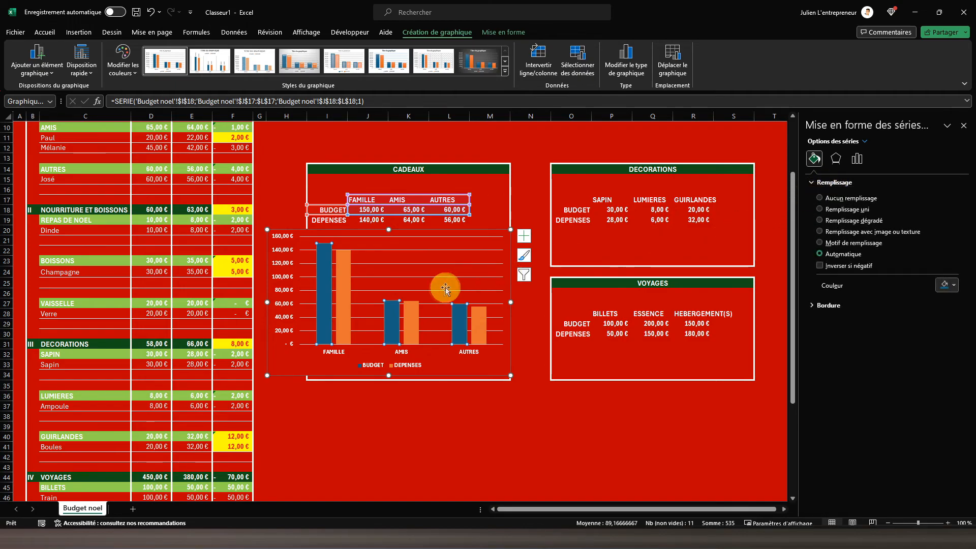
{"action": "left_click", "coordinate": [943, 285]}
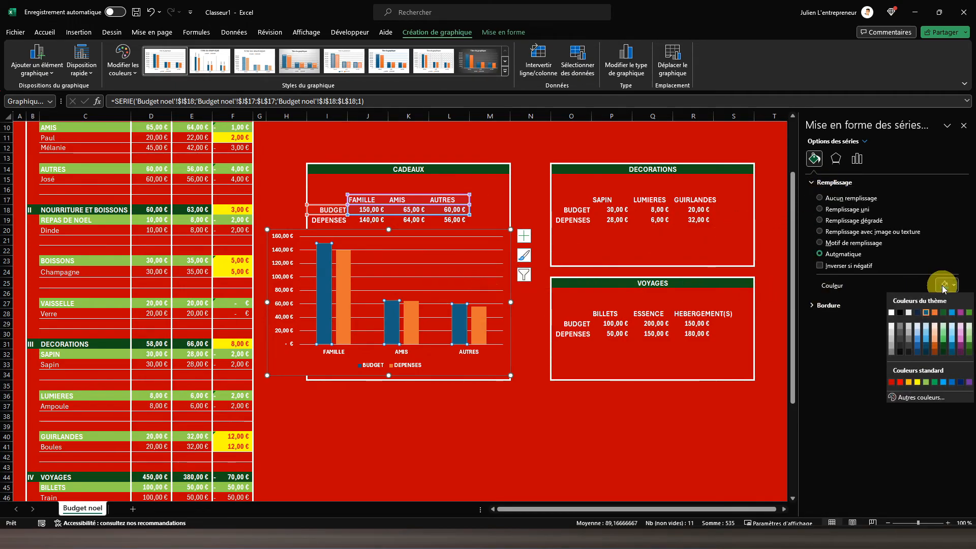
{"action": "left_click", "coordinate": [917, 381]}
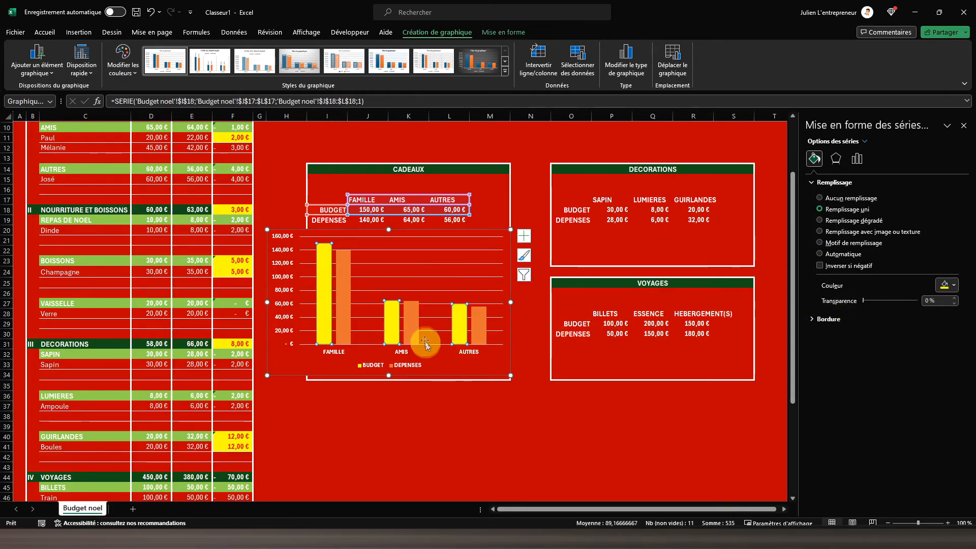
Fill the CADEAUX chart's DEPENSES columns with the standard light green.
{"action": "left_click", "coordinate": [411, 325]}
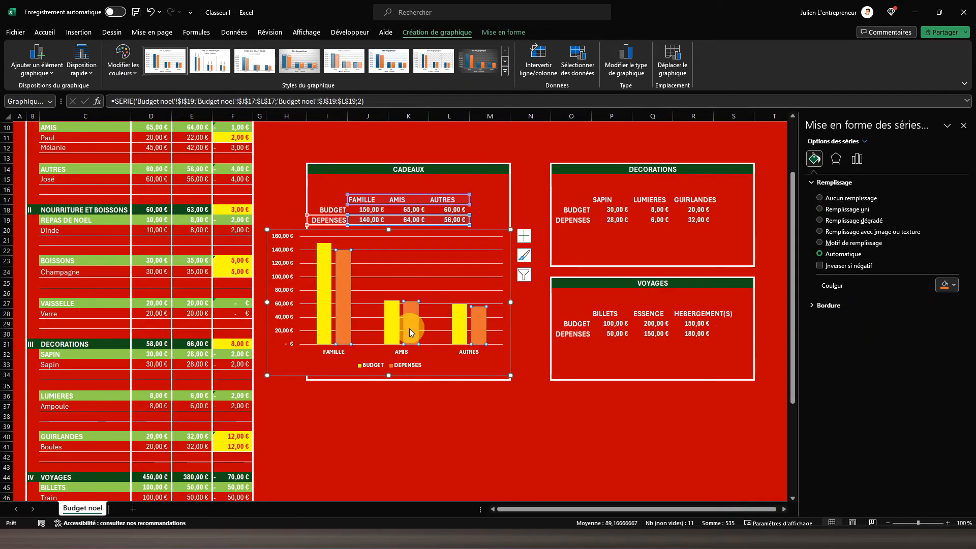
{"action": "left_click", "coordinate": [943, 285]}
{"action": "left_click", "coordinate": [928, 382]}
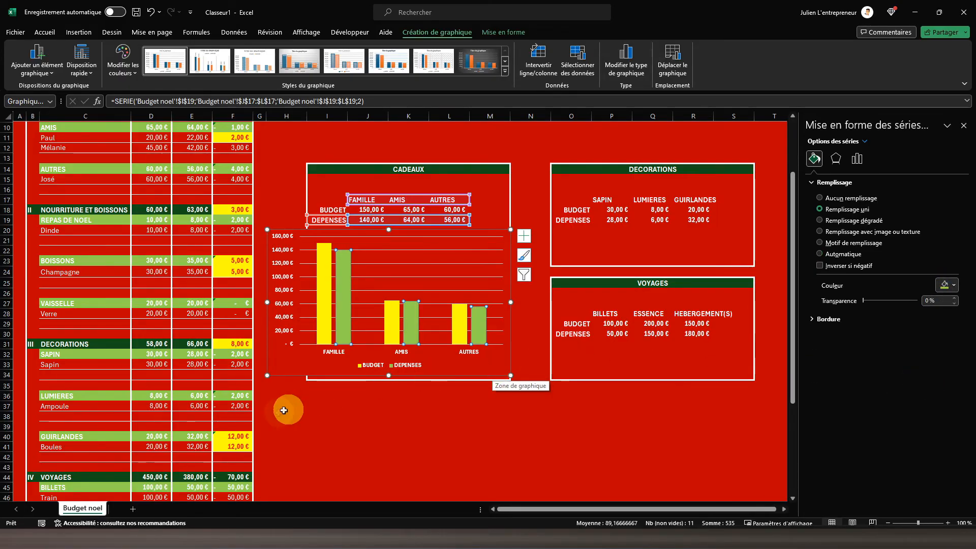
Move and resize the CADEAUX chart to fill its block over the data, and dismiss the formatting pane.
{"action": "left_click", "coordinate": [294, 396]}
{"action": "left_click", "coordinate": [293, 370]}
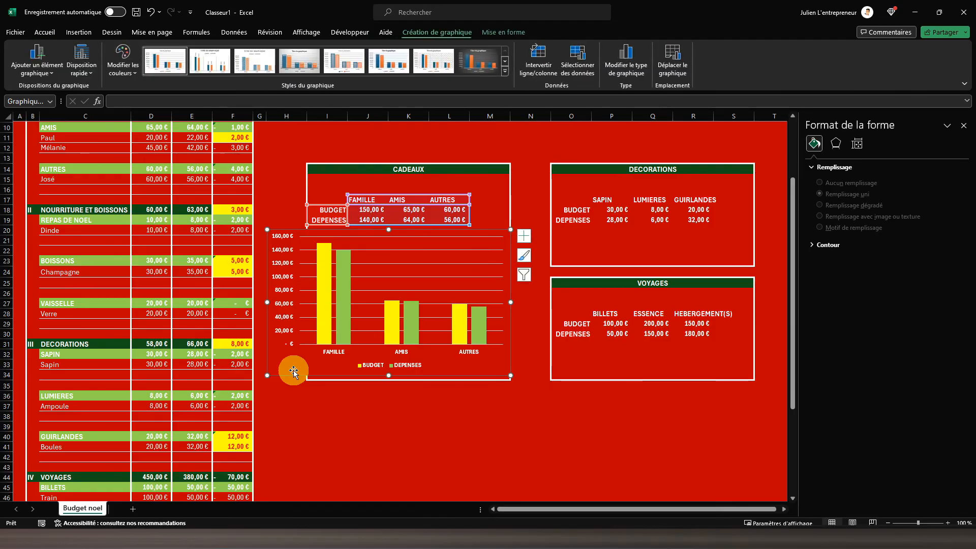
{"action": "left_click_drag", "start_coordinate": [293, 370], "coordinate": [339, 316]}
{"action": "left_click_drag", "start_coordinate": [338, 317], "coordinate": [339, 318]}
{"action": "left_click_drag", "start_coordinate": [552, 320], "coordinate": [474, 259]}
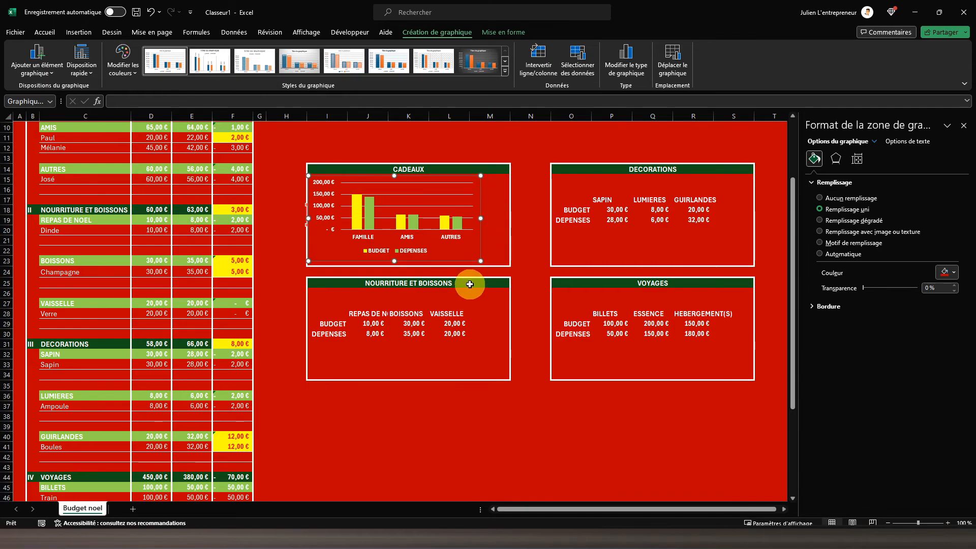
{"action": "left_click_drag", "start_coordinate": [481, 261], "coordinate": [509, 265]}
{"action": "left_click", "coordinate": [551, 271]}
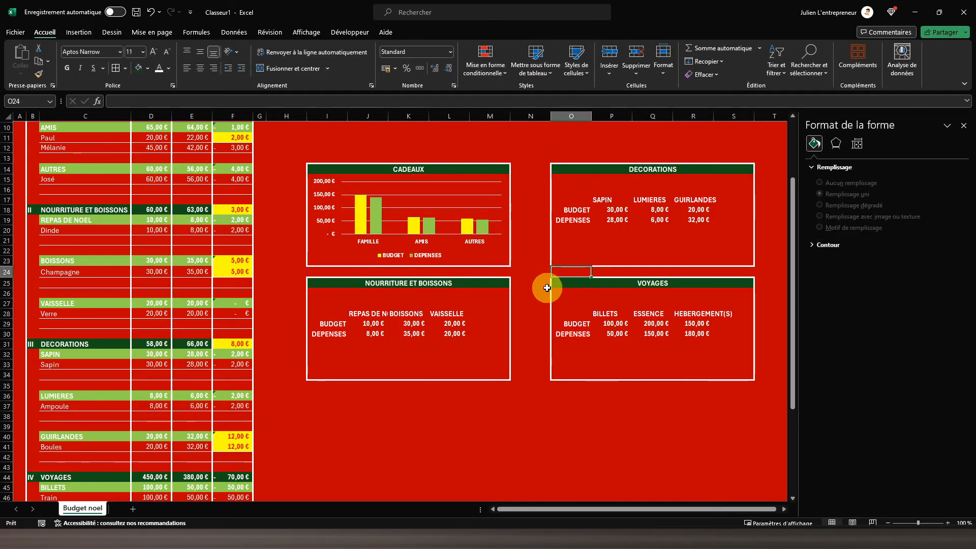
{"action": "left_click", "coordinate": [964, 126]}
Copy the finished CADEAUX chart and paste a duplicate at cell N26.
{"action": "left_click", "coordinate": [496, 262]}
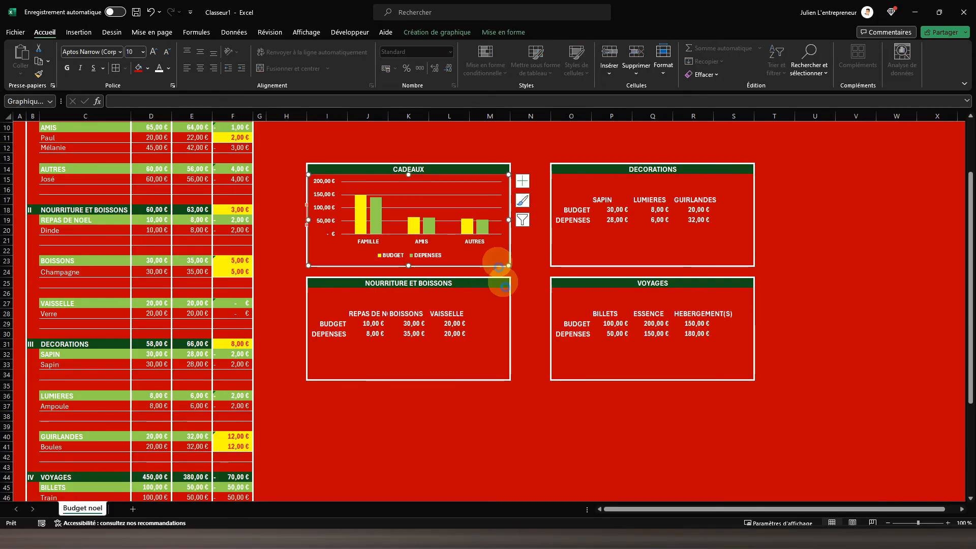
{"action": "left_click", "coordinate": [524, 290]}
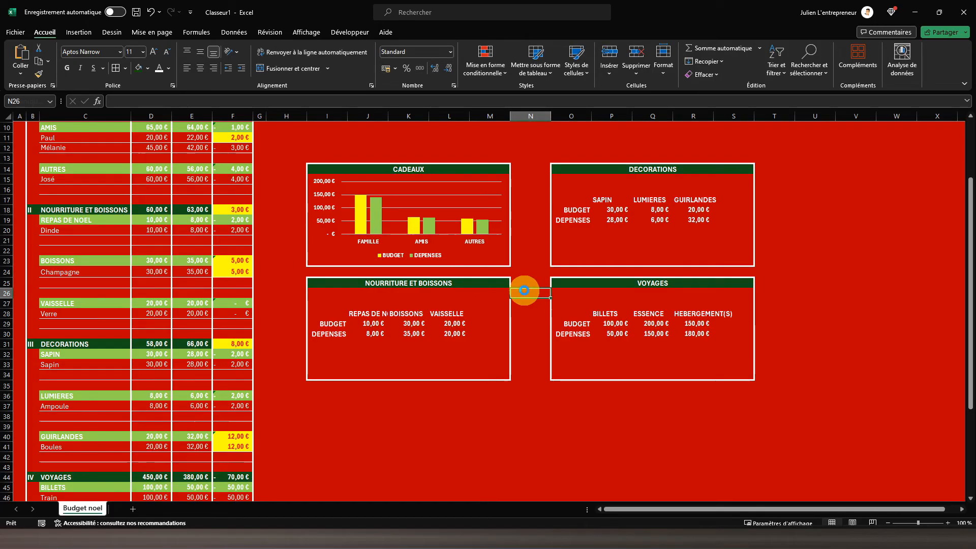
{"action": "key", "text": "ctrl+v"}
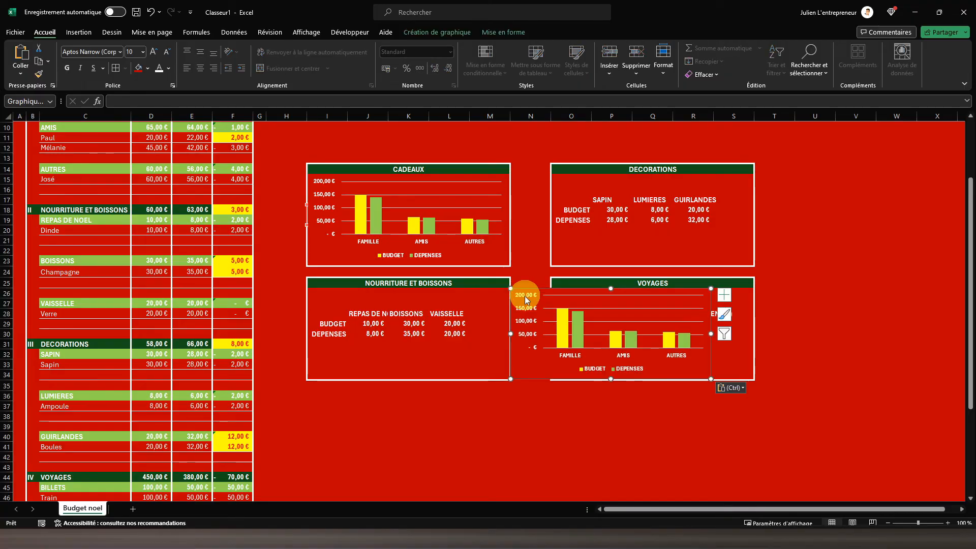
Set the duplicate chart's data range to the DECORATIONS table O17:R19 and fit the chart inside the DECORATIONS block.
{"action": "left_click", "coordinate": [458, 35]}
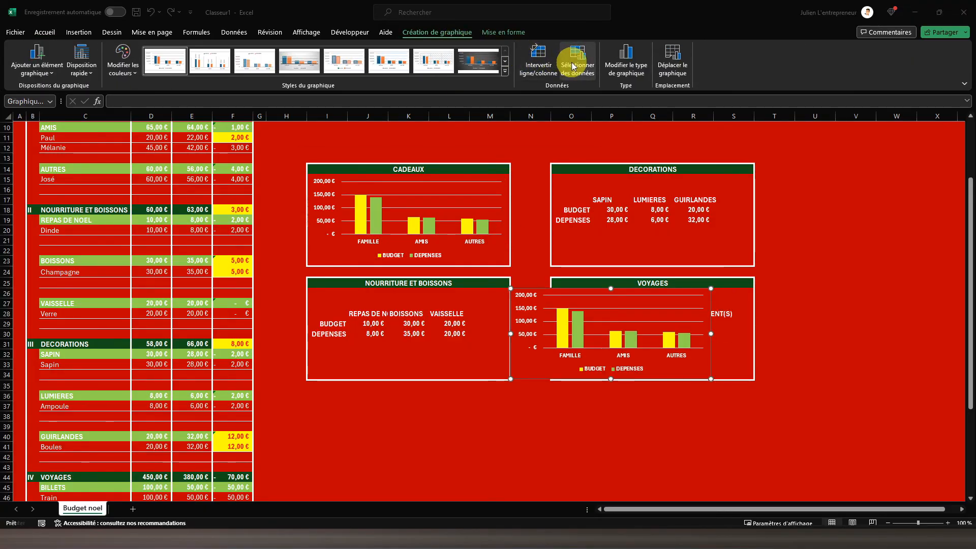
{"action": "left_click", "coordinate": [574, 61]}
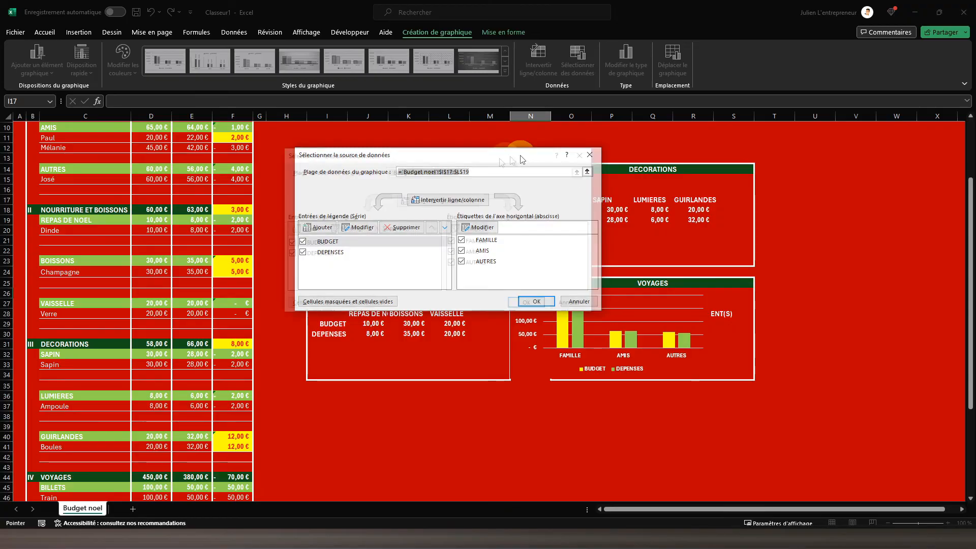
{"action": "left_click_drag", "start_coordinate": [501, 157], "coordinate": [332, 162]}
{"action": "left_click", "coordinate": [570, 199]}
{"action": "left_click_drag", "start_coordinate": [570, 198], "coordinate": [686, 224]}
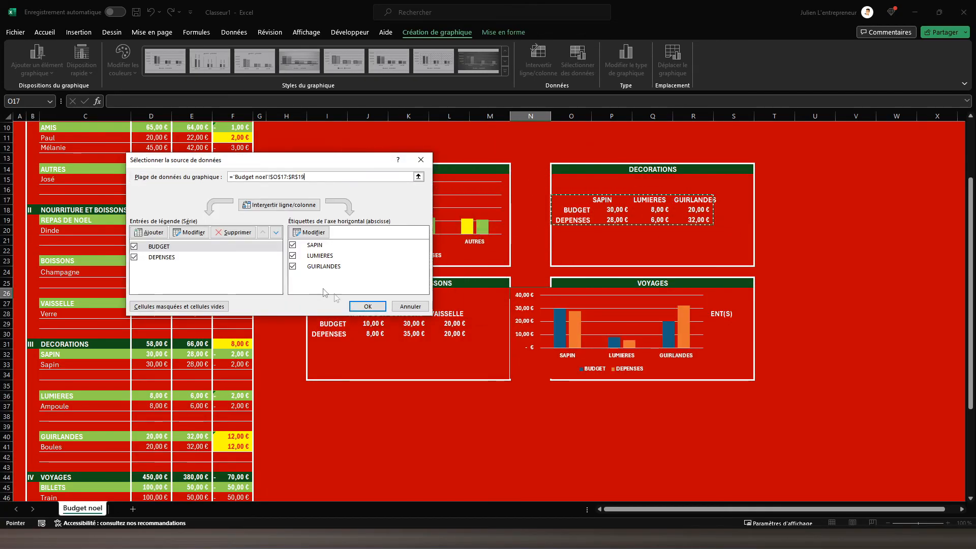
{"action": "left_click", "coordinate": [368, 306]}
{"action": "left_click", "coordinate": [555, 335]}
{"action": "left_click_drag", "start_coordinate": [567, 292], "coordinate": [609, 176]}
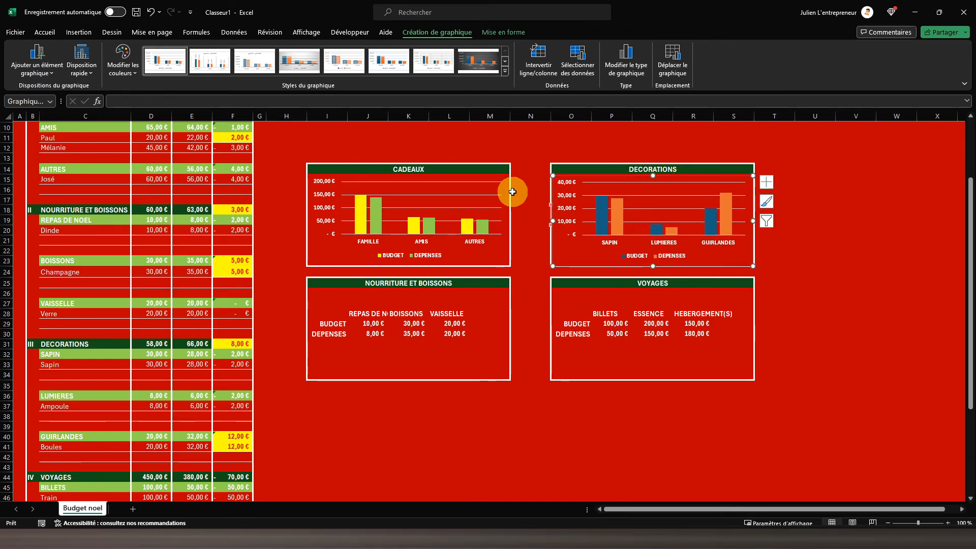
Paste another copy of the CADEAUX chart from cell N21 and move it down over the VOYAGES block.
{"action": "left_click", "coordinate": [534, 239]}
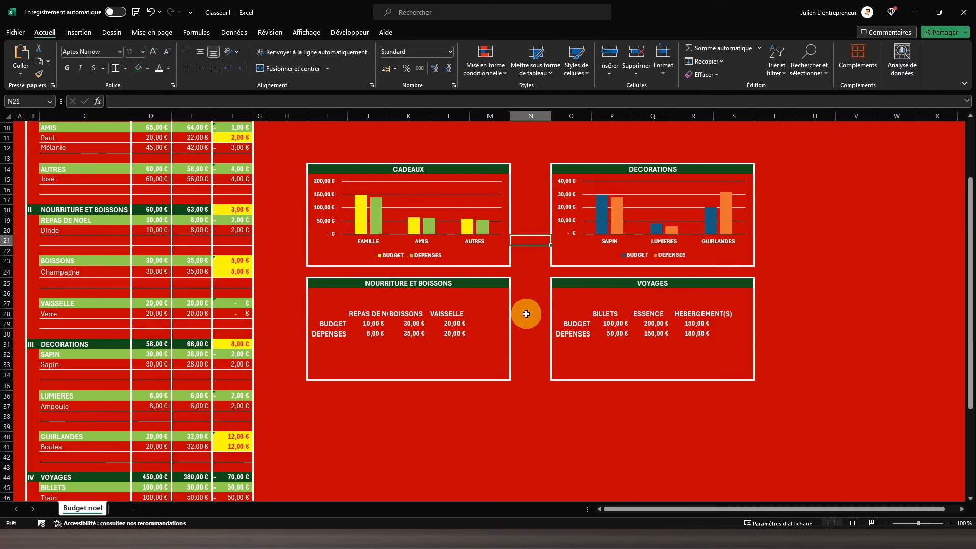
{"action": "key", "text": "ctrl+v"}
{"action": "left_click_drag", "start_coordinate": [536, 327], "coordinate": [549, 409]}
Set this copy's data range to I28:L30 and place the chart inside the NOURRITURE ET BOISSONS block.
{"action": "left_click", "coordinate": [440, 33]}
{"action": "left_click", "coordinate": [584, 65]}
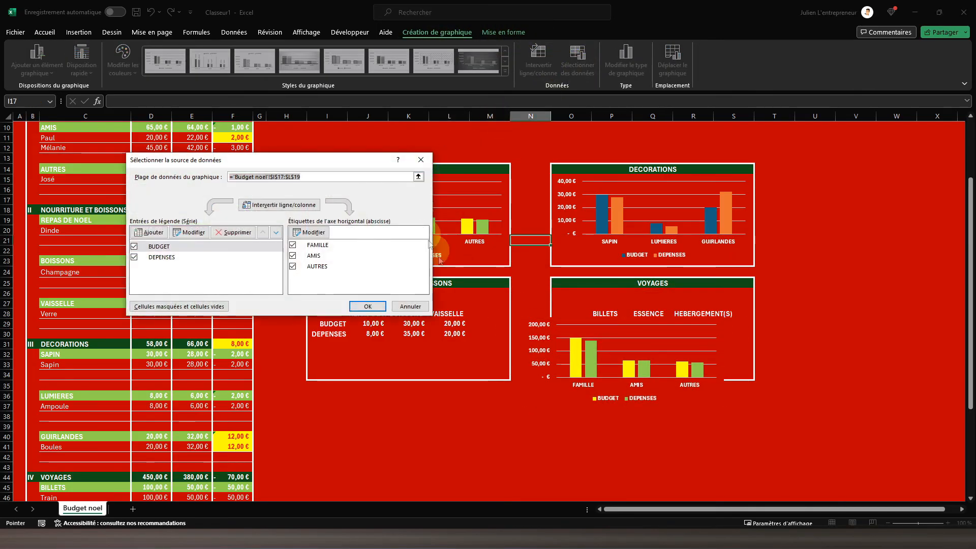
{"action": "left_click_drag", "start_coordinate": [447, 312], "coordinate": [328, 334]}
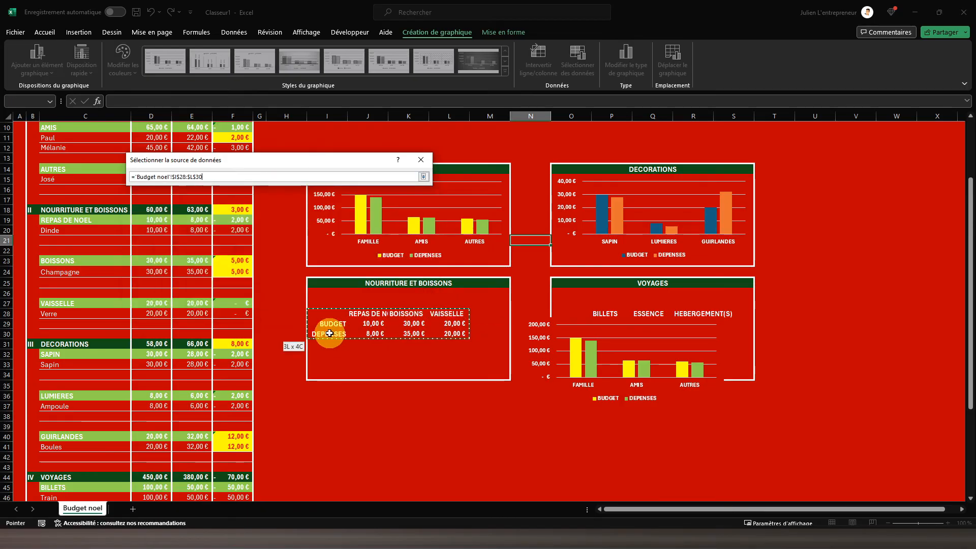
{"action": "left_click", "coordinate": [362, 308]}
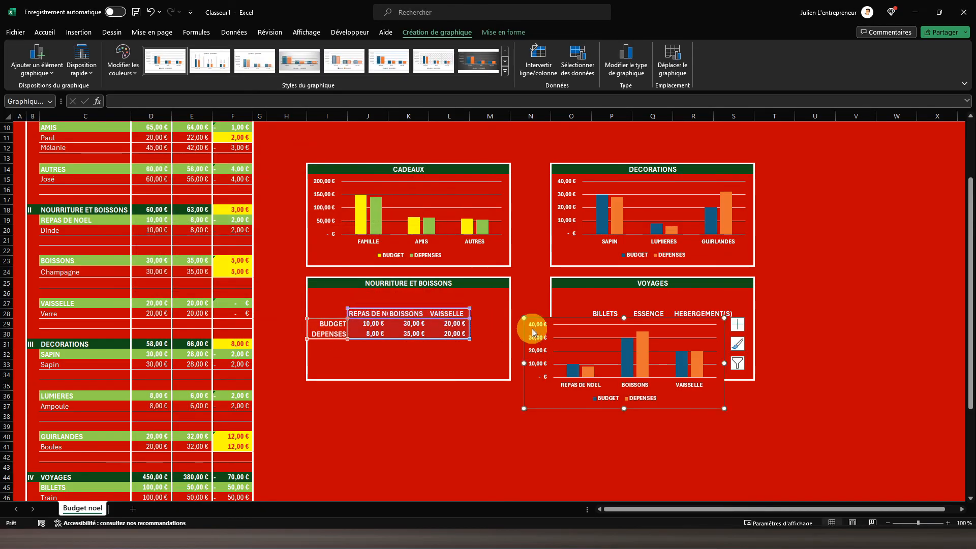
{"action": "left_click_drag", "start_coordinate": [575, 314], "coordinate": [362, 288]}
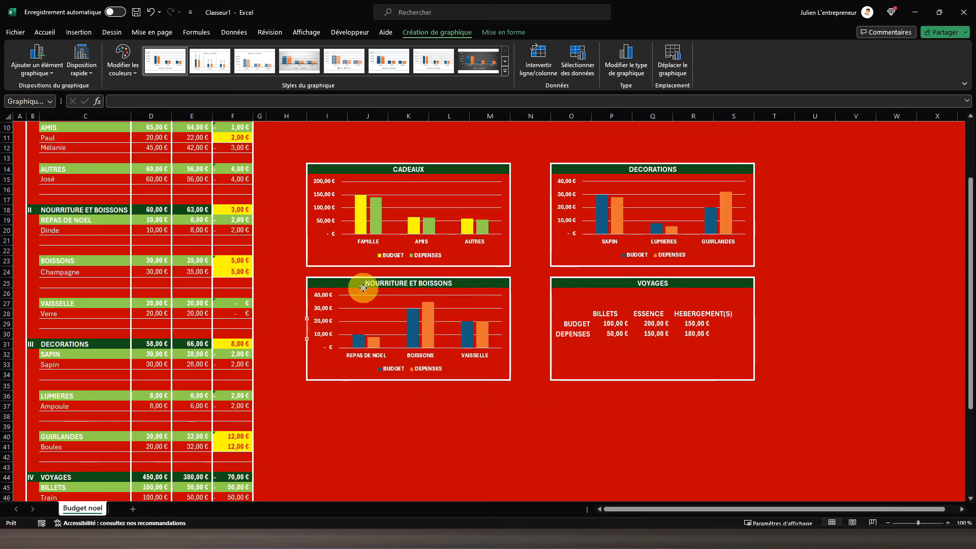
Paste another copy of the CADEAUX chart at cell N33 and set its data range to the VOYAGES table O28:R30.
{"action": "left_click", "coordinate": [548, 360]}
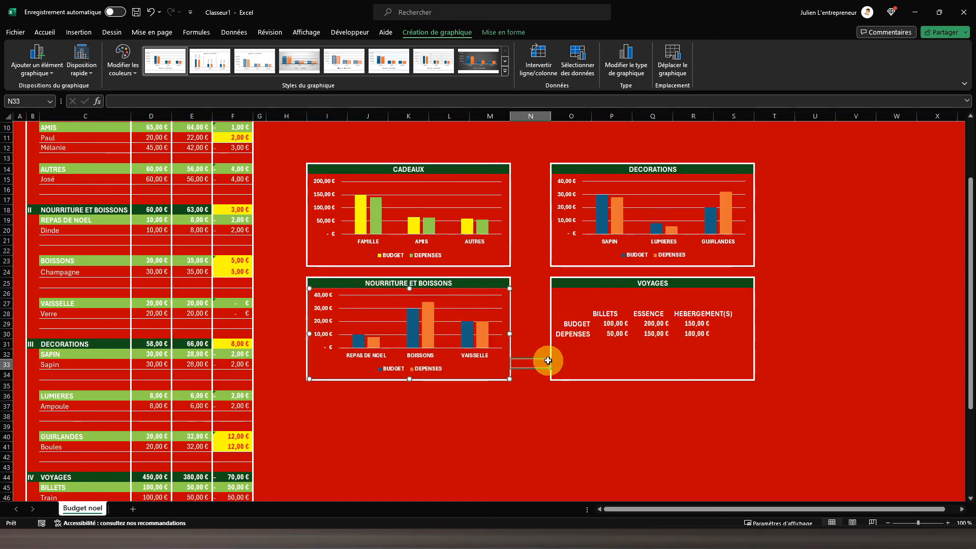
{"action": "key", "text": "ctrl+v"}
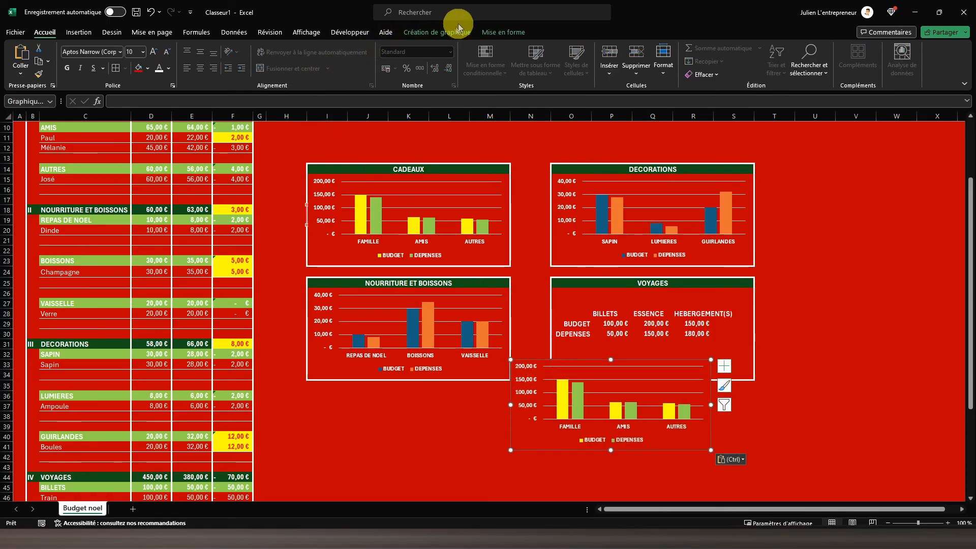
{"action": "left_click", "coordinate": [438, 32]}
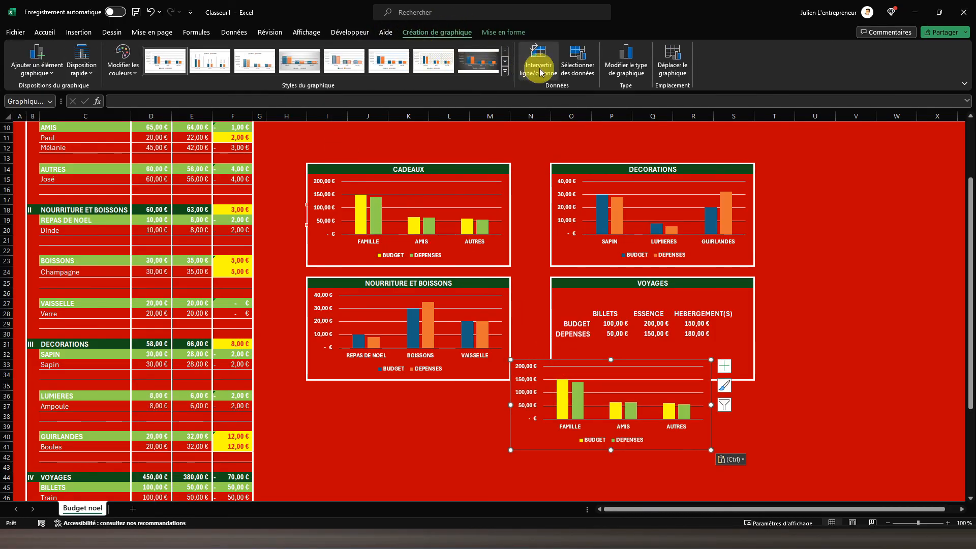
{"action": "left_click", "coordinate": [574, 63]}
{"action": "left_click", "coordinate": [570, 309]}
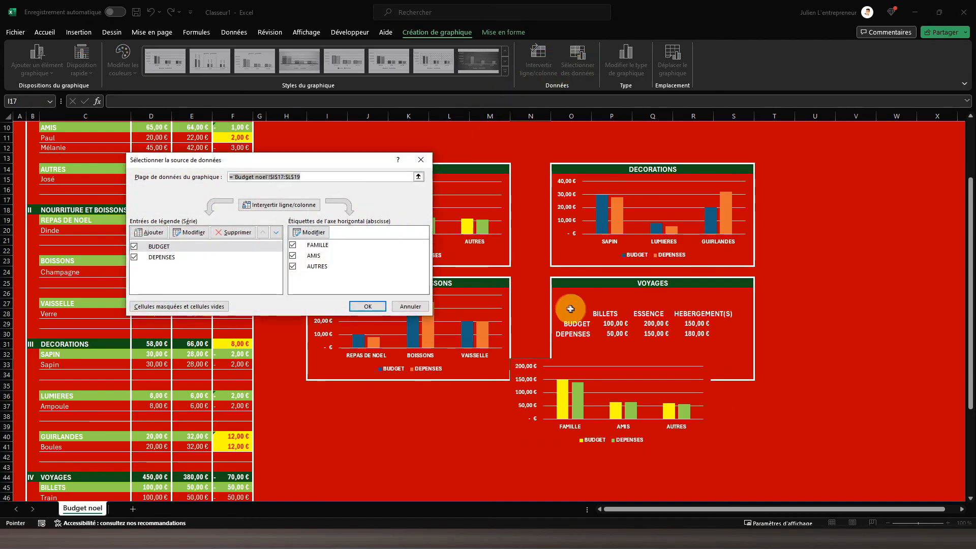
{"action": "left_click_drag", "start_coordinate": [572, 312], "coordinate": [700, 333]}
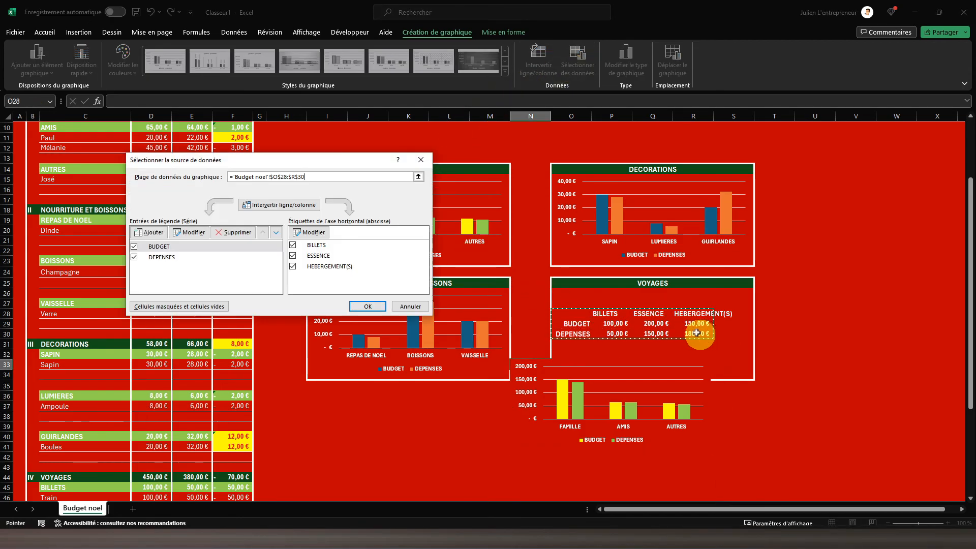
{"action": "left_click", "coordinate": [368, 306]}
Move the new travel chart into the VOYAGES block so it covers the data table.
{"action": "left_click", "coordinate": [583, 359]}
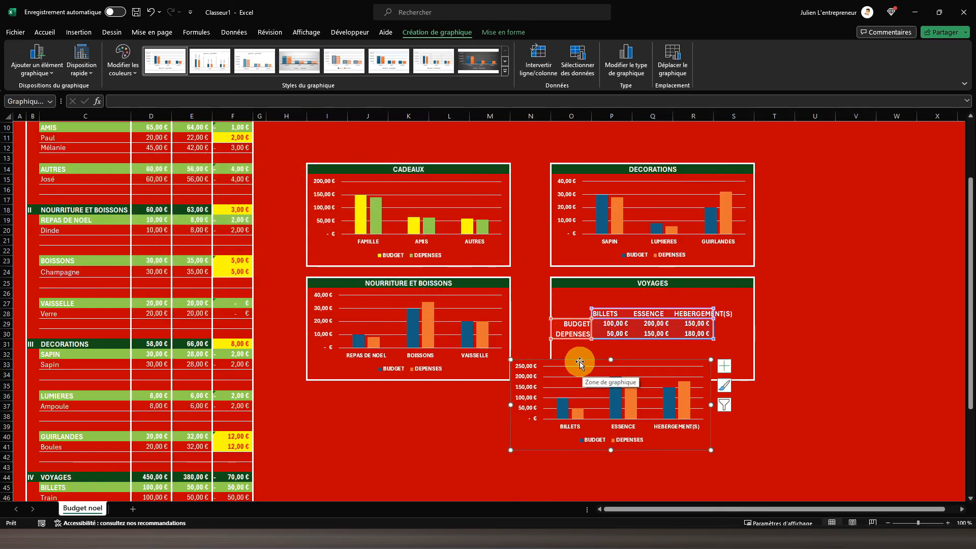
{"action": "left_click", "coordinate": [617, 336]}
{"action": "left_click_drag", "start_coordinate": [616, 336], "coordinate": [621, 292]}
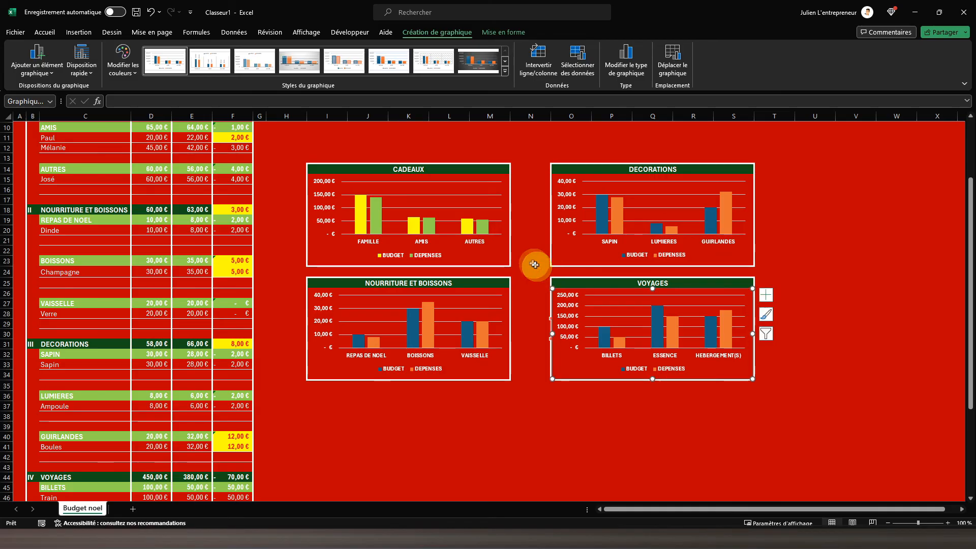
{"action": "left_click", "coordinate": [532, 264]}
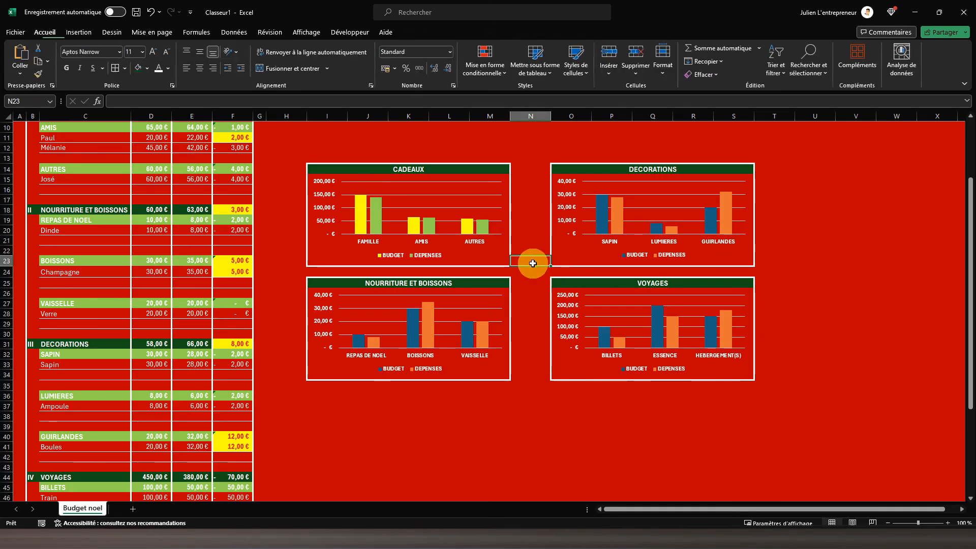
Fill the BUDGET columns of the DECORATIONS chart with standard yellow and its DEPENSES columns with standard light green.
{"action": "double_click", "coordinate": [602, 214]}
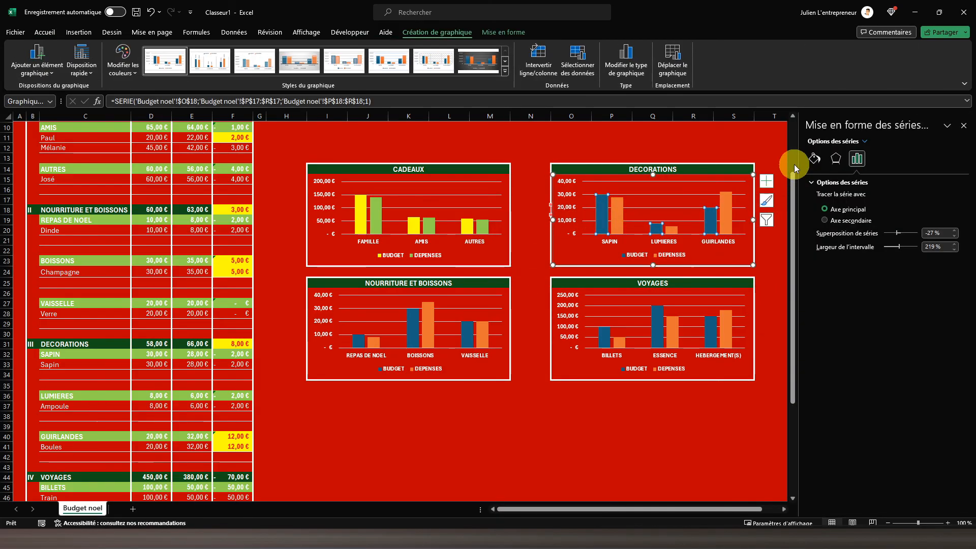
{"action": "left_click", "coordinate": [814, 158]}
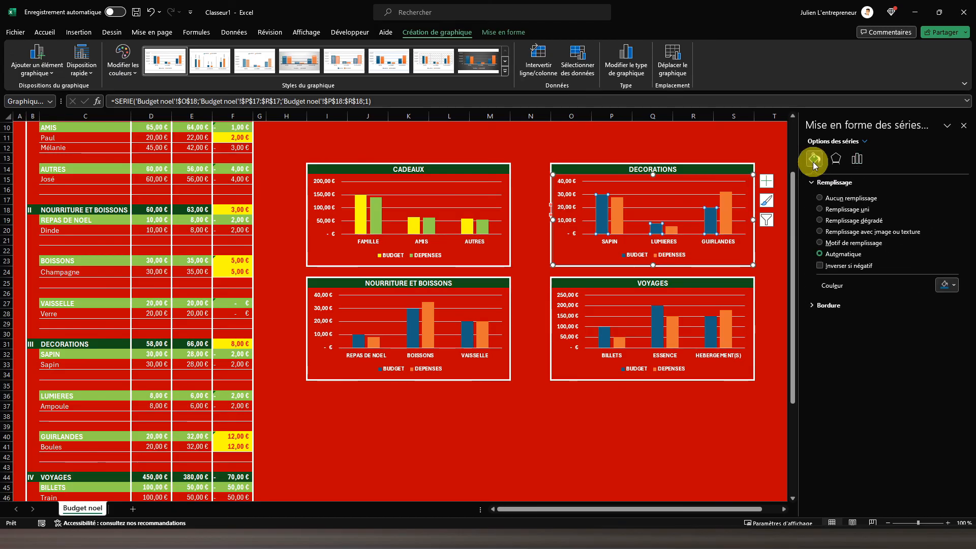
{"action": "left_click", "coordinate": [943, 284]}
{"action": "left_click", "coordinate": [916, 383]}
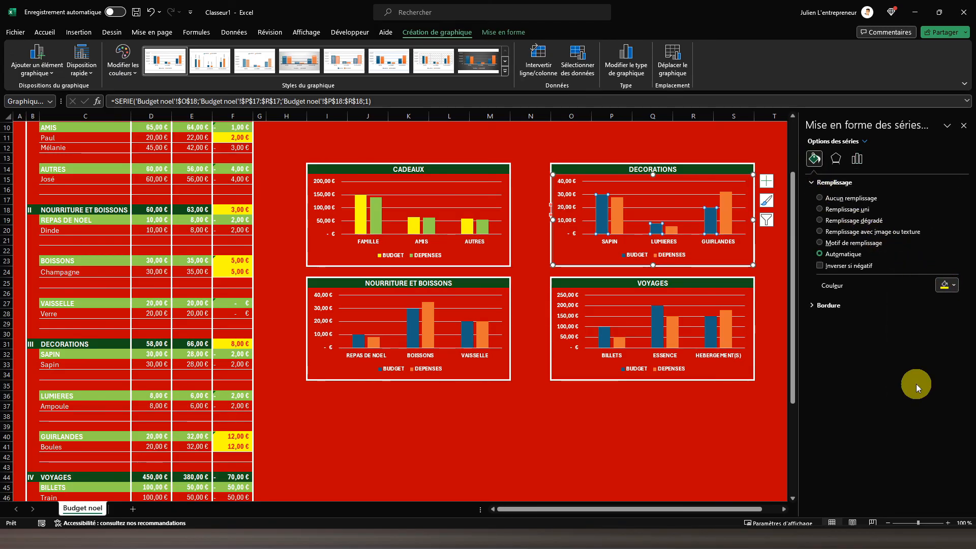
{"action": "left_click", "coordinate": [621, 217]}
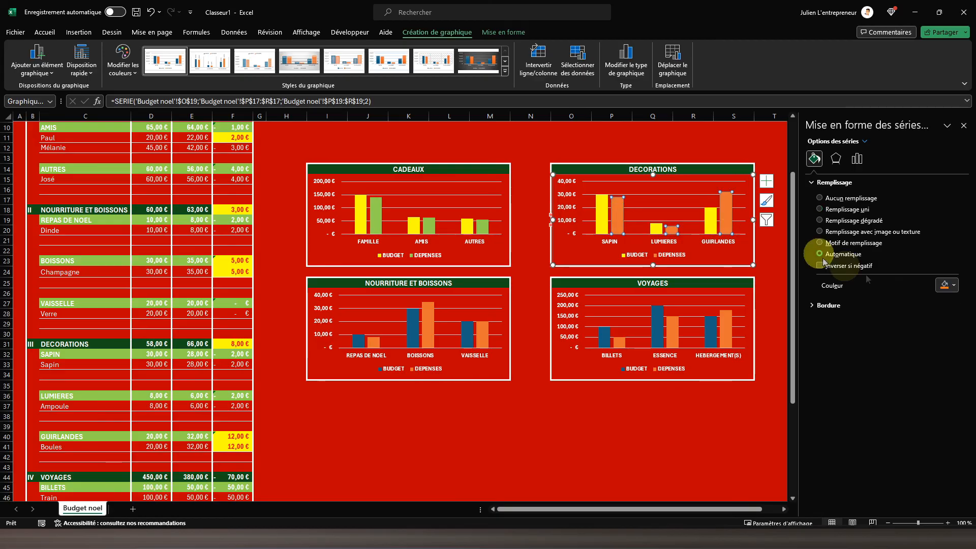
{"action": "left_click", "coordinate": [945, 285]}
{"action": "left_click", "coordinate": [925, 382]}
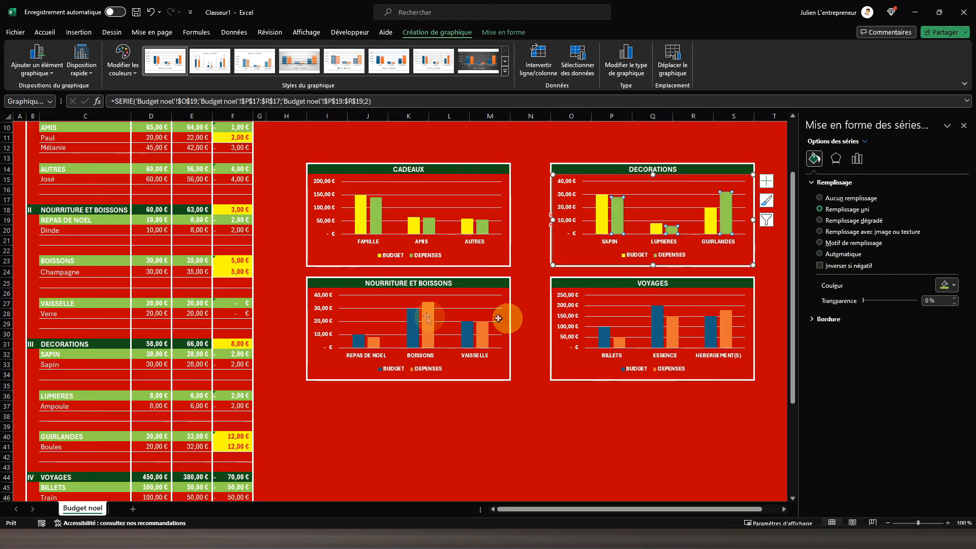
Recolour the NOURRITURE ET BOISSONS chart with yellow BUDGET columns and light green DEPENSES columns.
{"action": "left_click", "coordinate": [359, 341]}
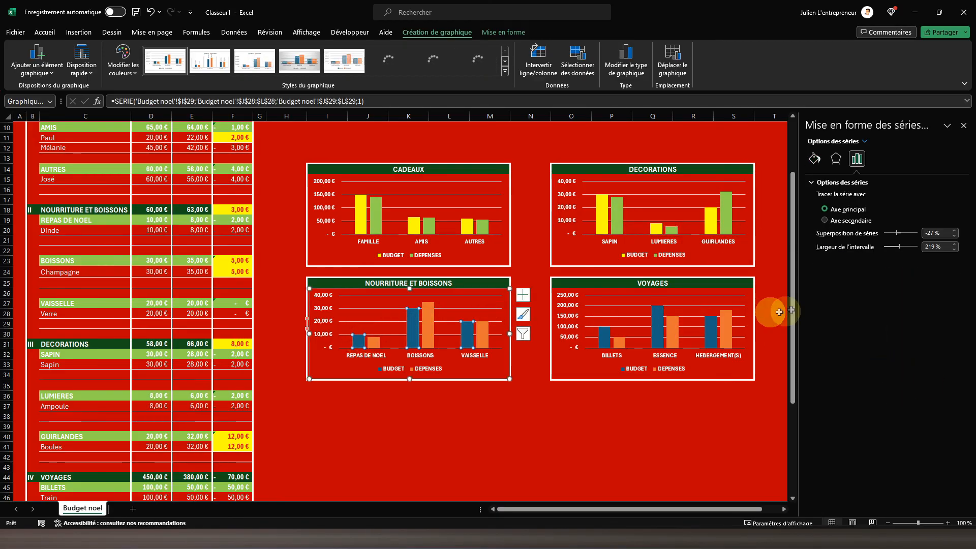
{"action": "left_click", "coordinate": [814, 158]}
{"action": "left_click", "coordinate": [945, 285]}
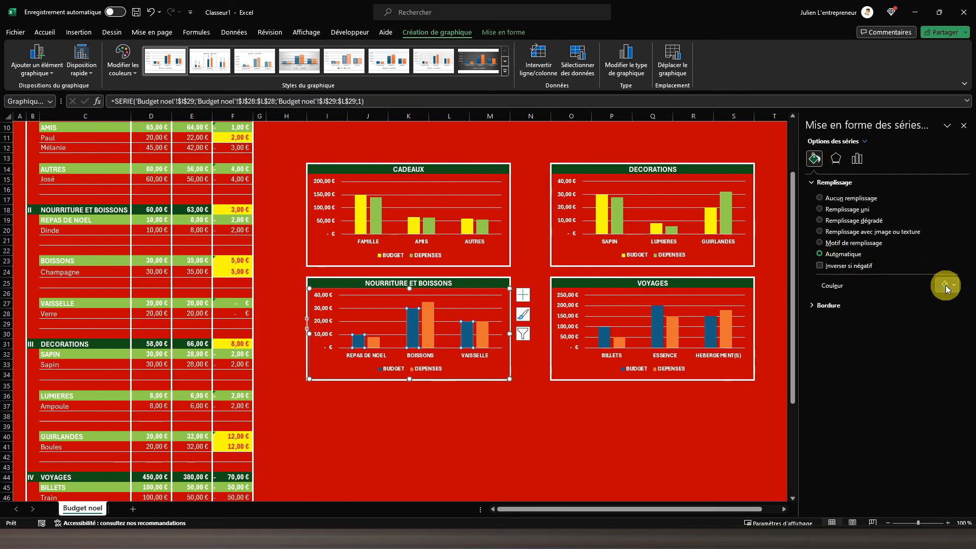
{"action": "left_click", "coordinate": [917, 382]}
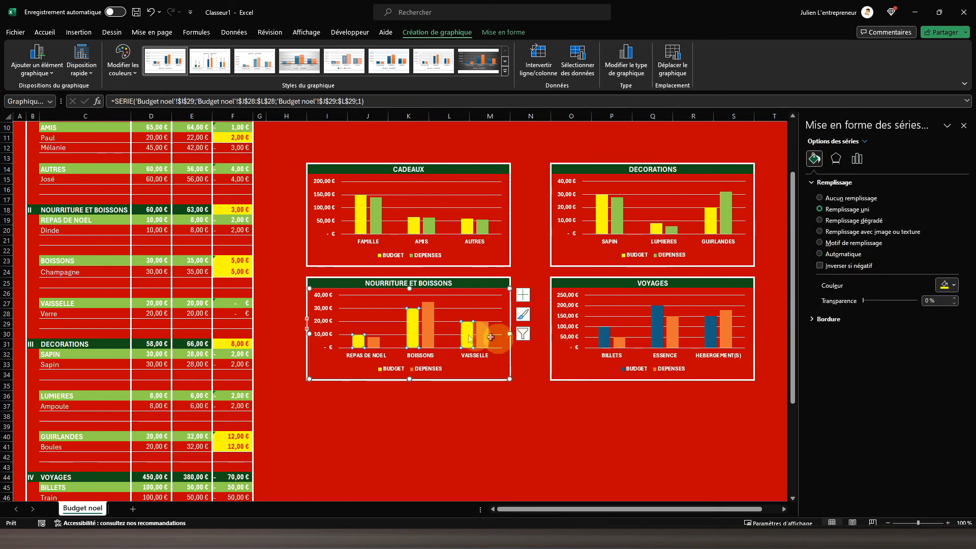
{"action": "left_click", "coordinate": [842, 254]}
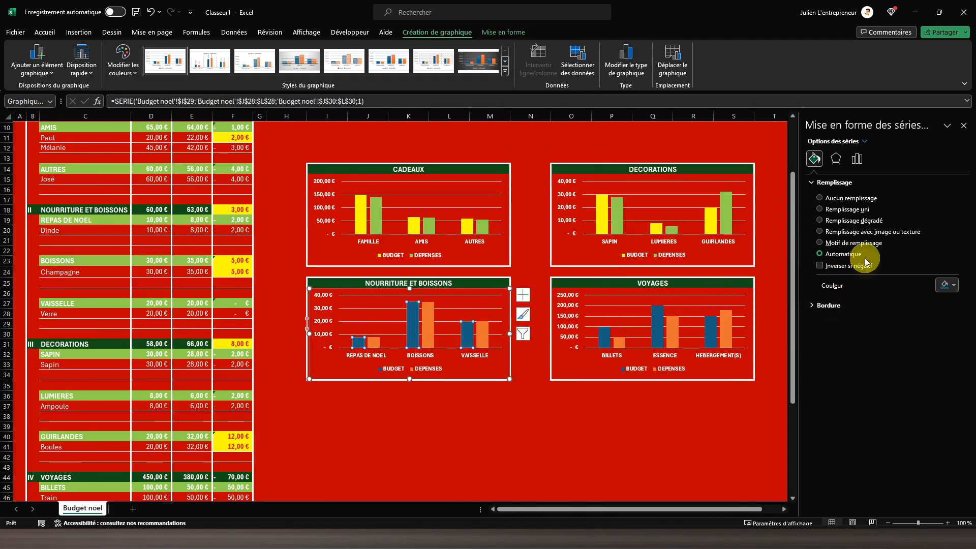
{"action": "left_click", "coordinate": [948, 283]}
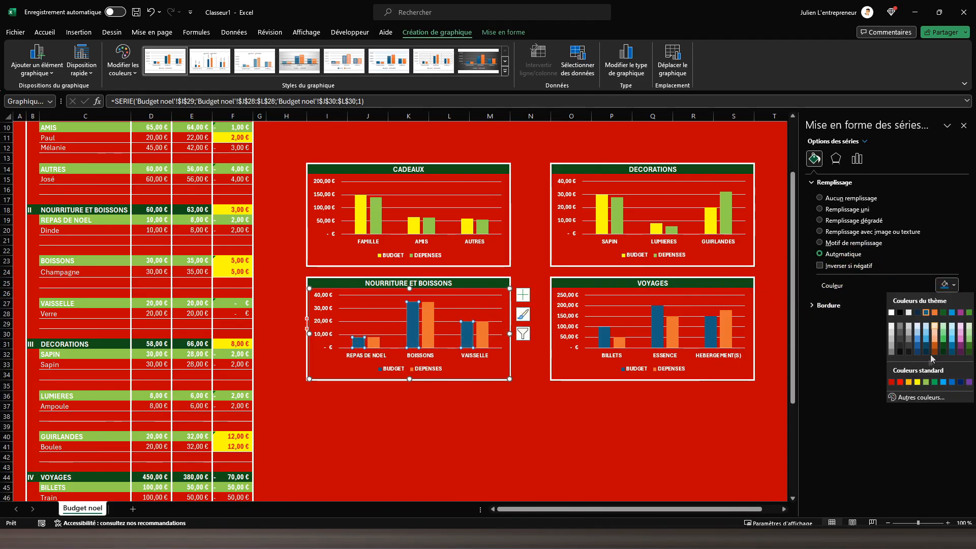
{"action": "left_click", "coordinate": [915, 383]}
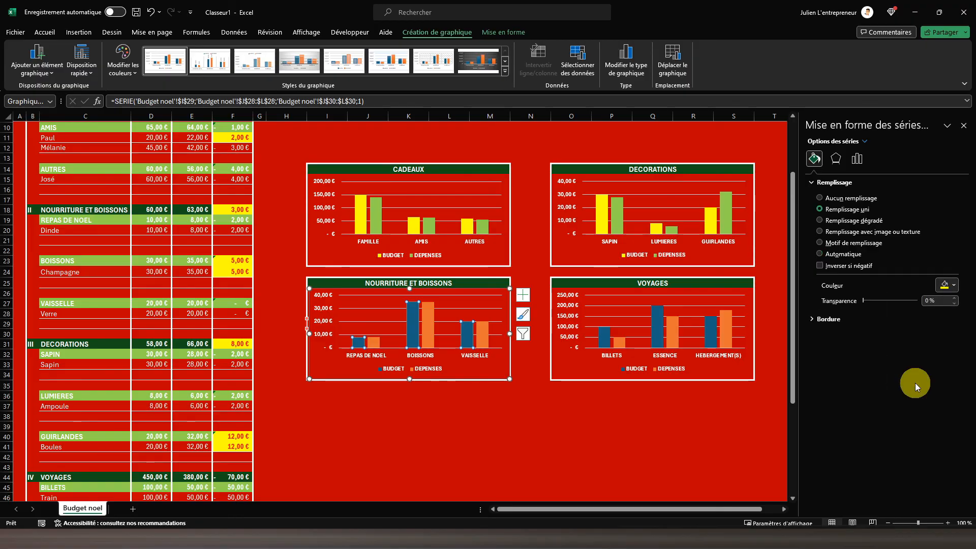
{"action": "left_click", "coordinate": [428, 331]}
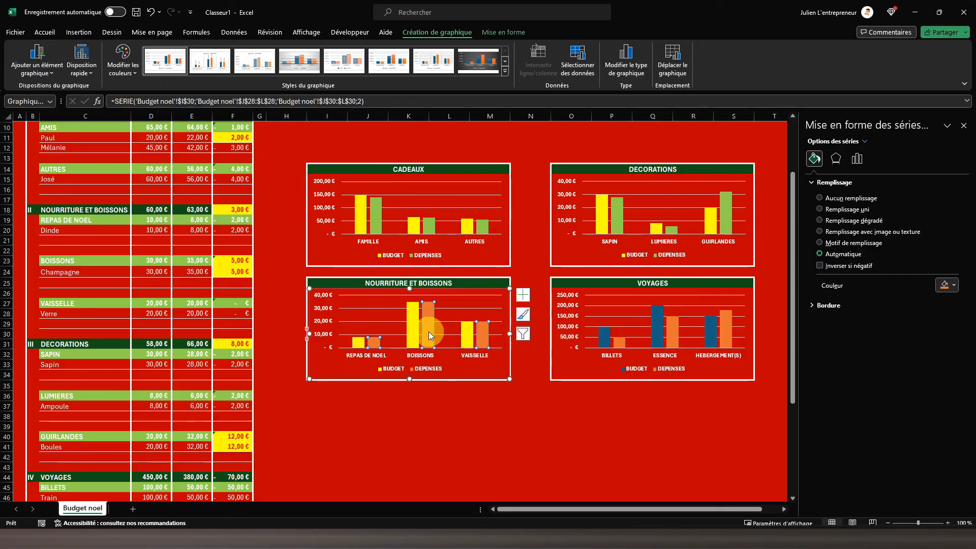
{"action": "left_click", "coordinate": [941, 283]}
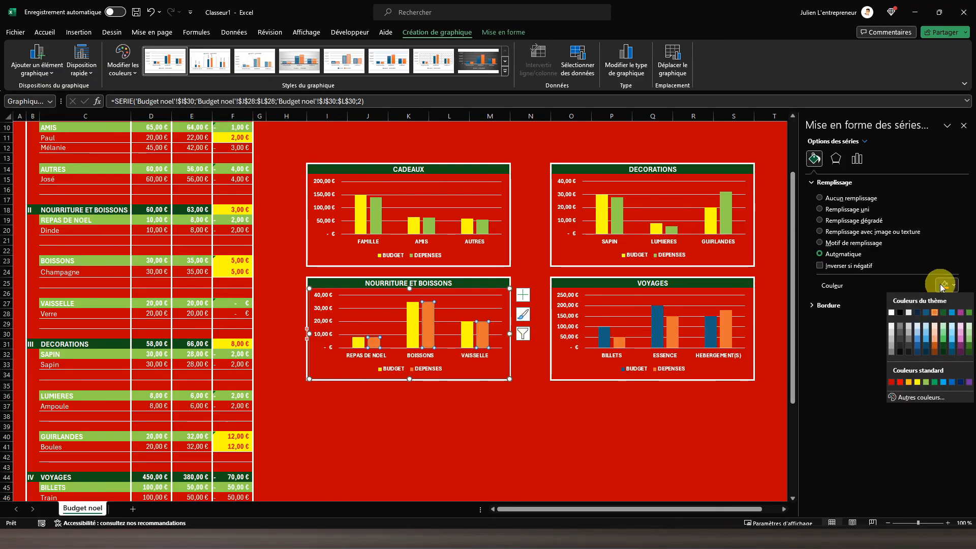
{"action": "left_click", "coordinate": [926, 382]}
Give the VOYAGES chart a yellow fill for BUDGET and a light green fill for DEPENSES, and close the series formatting options.
{"action": "left_click", "coordinate": [603, 333]}
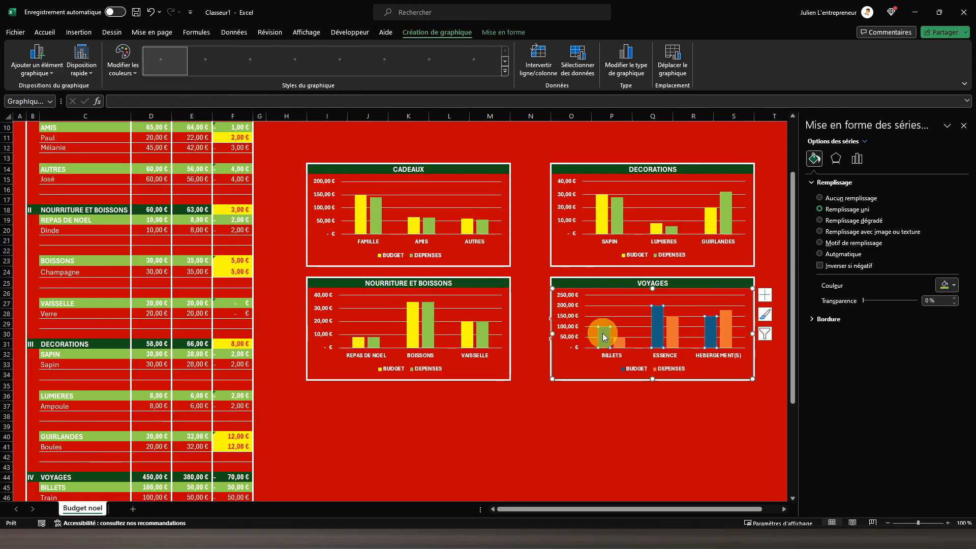
{"action": "left_click", "coordinate": [603, 333]}
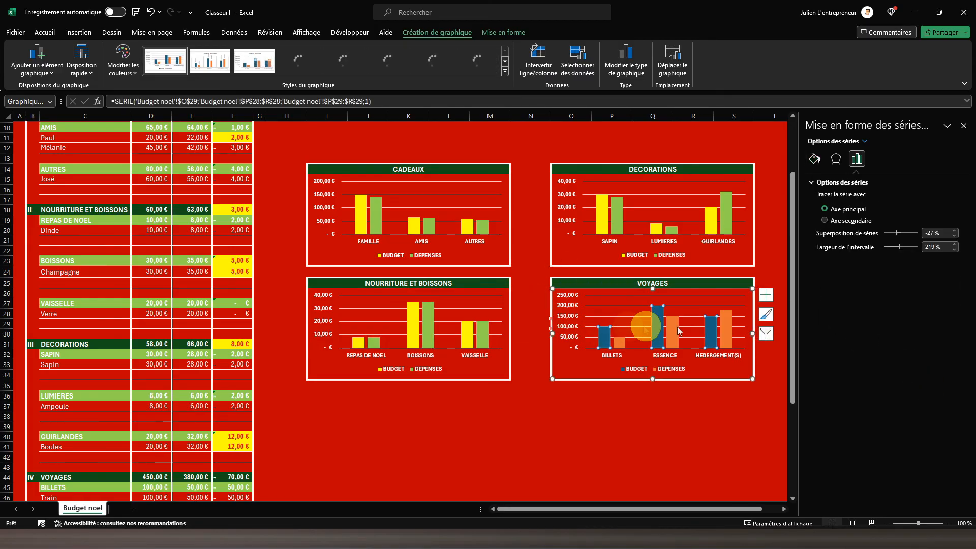
{"action": "left_click", "coordinate": [814, 158]}
{"action": "left_click", "coordinate": [946, 285]}
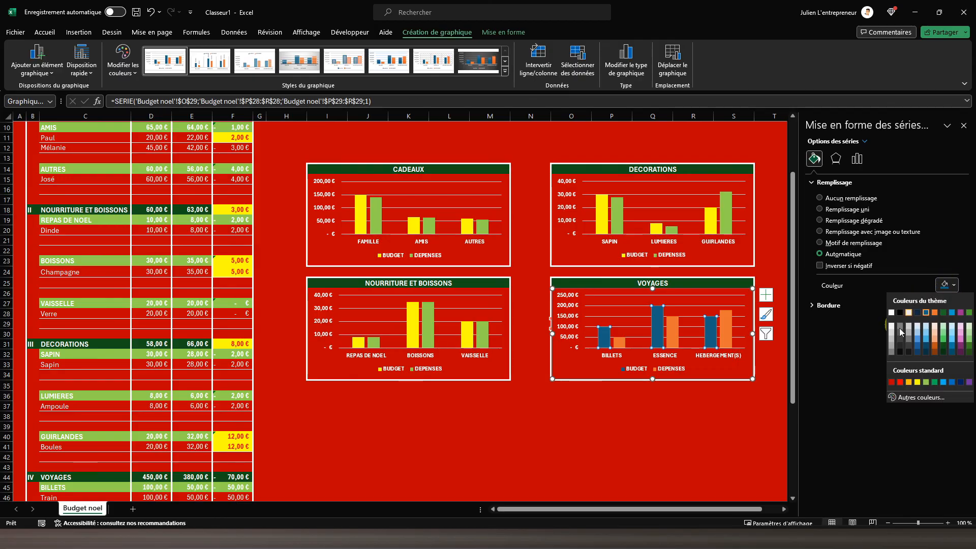
{"action": "left_click", "coordinate": [917, 382]}
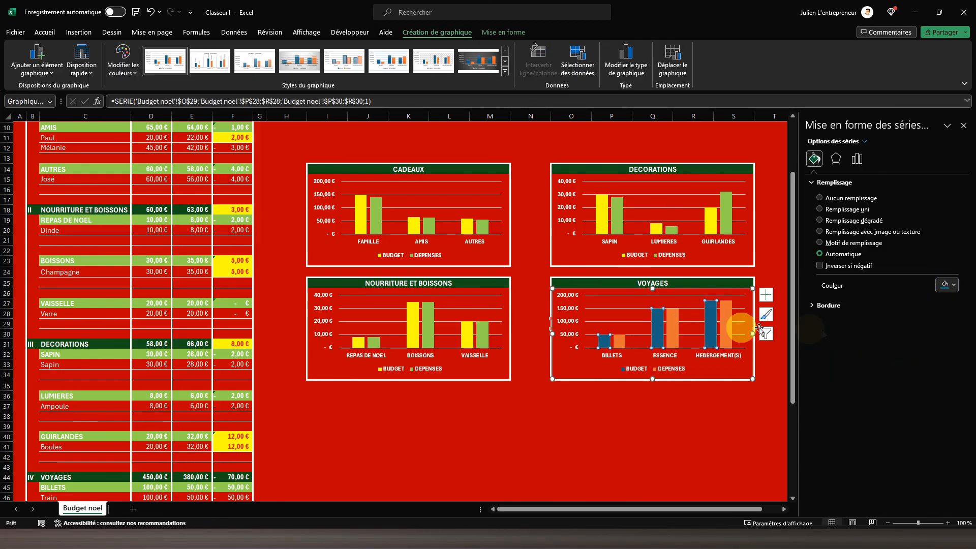
{"action": "left_click", "coordinate": [945, 289]}
{"action": "left_click", "coordinate": [917, 382]}
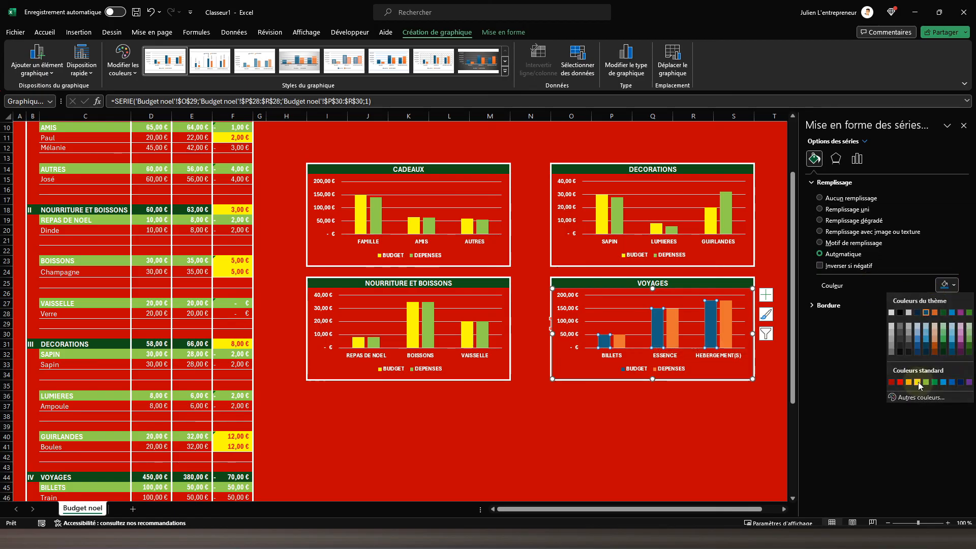
{"action": "left_click", "coordinate": [675, 331]}
{"action": "left_click", "coordinate": [944, 285]}
{"action": "left_click", "coordinate": [925, 382]}
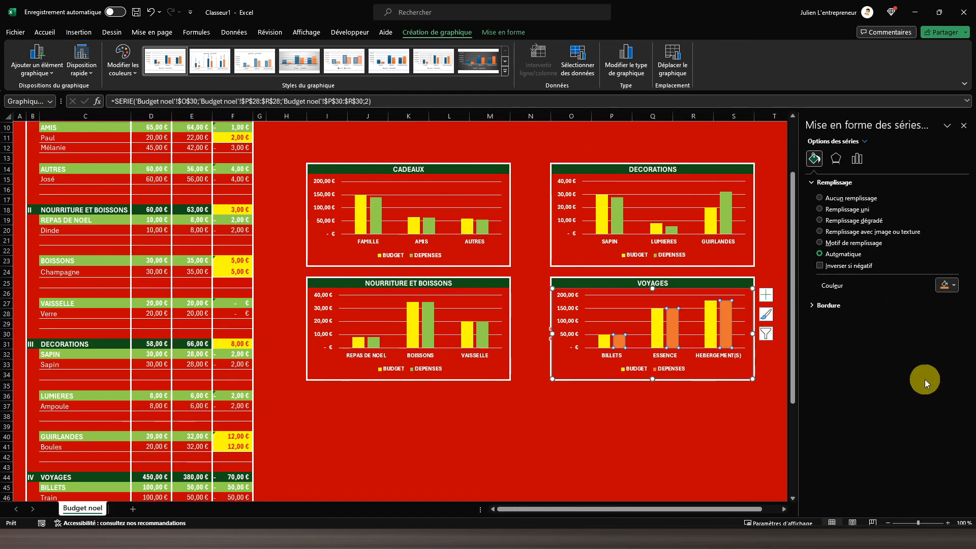
{"action": "left_click", "coordinate": [964, 126]}
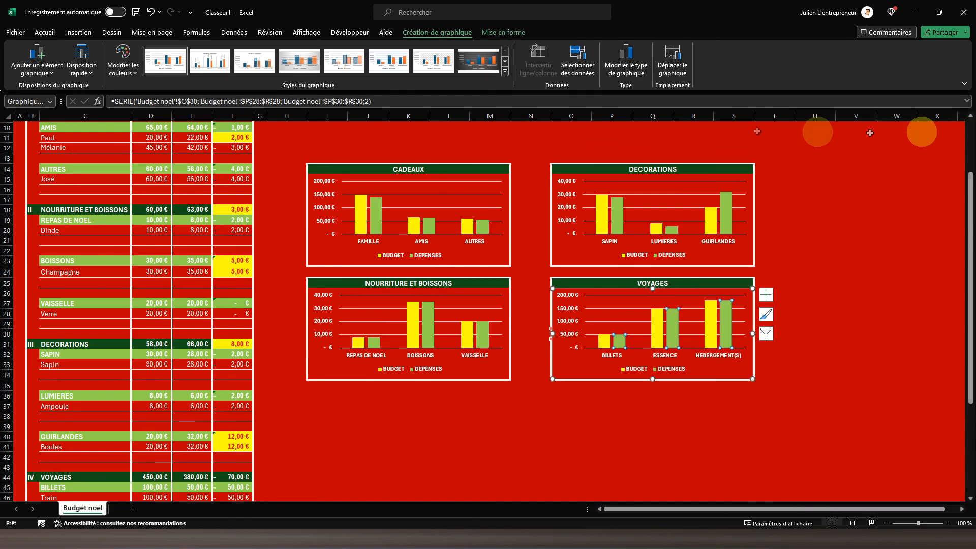
Paste the copied Christmas garland image above the charts and move it so it sits roughly centred over the two chart columns.
{"action": "left_click", "coordinate": [269, 197]}
{"action": "scroll", "coordinate": [269, 197], "scroll_direction": "up", "scroll_amount": 2}
{"action": "scroll", "coordinate": [270, 197], "scroll_direction": "up", "scroll_amount": 1}
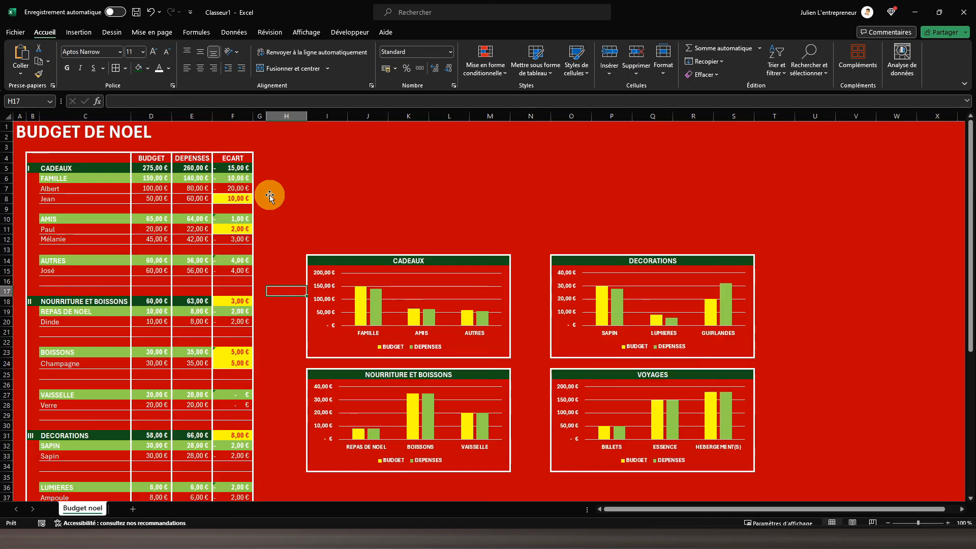
{"action": "left_click", "coordinate": [27, 133]}
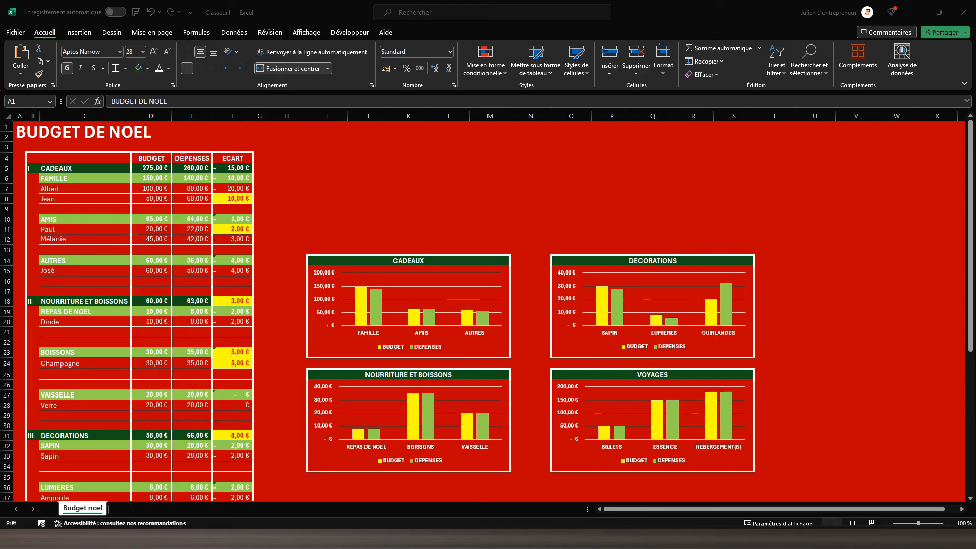
{"action": "left_click", "coordinate": [345, 167]}
{"action": "key", "text": "ctrl+v"}
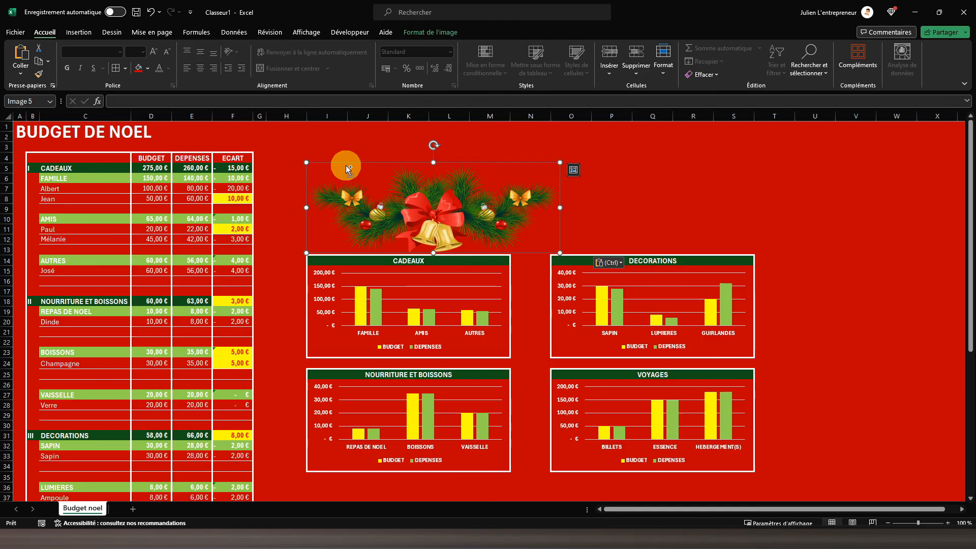
{"action": "left_click_drag", "start_coordinate": [348, 161], "coordinate": [434, 137]}
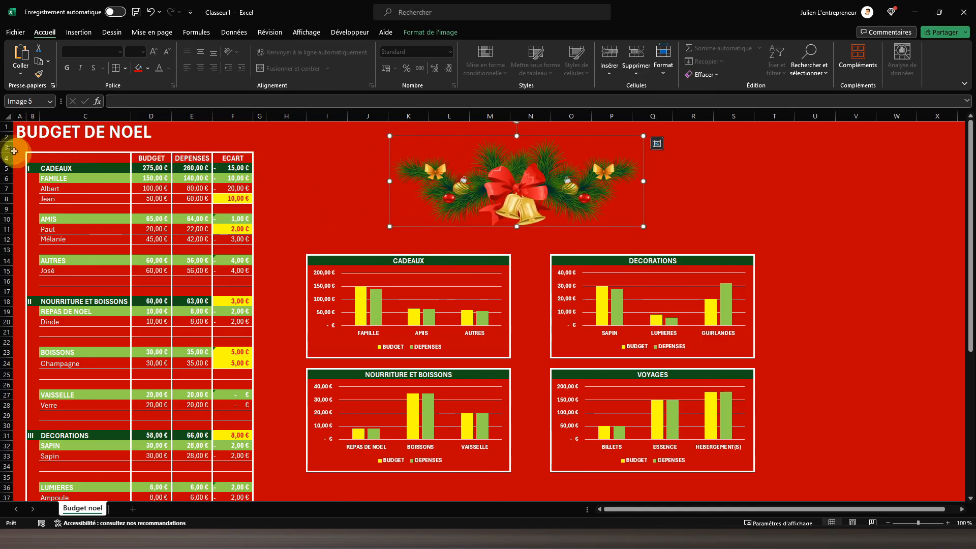
{"action": "left_click", "coordinate": [21, 131]}
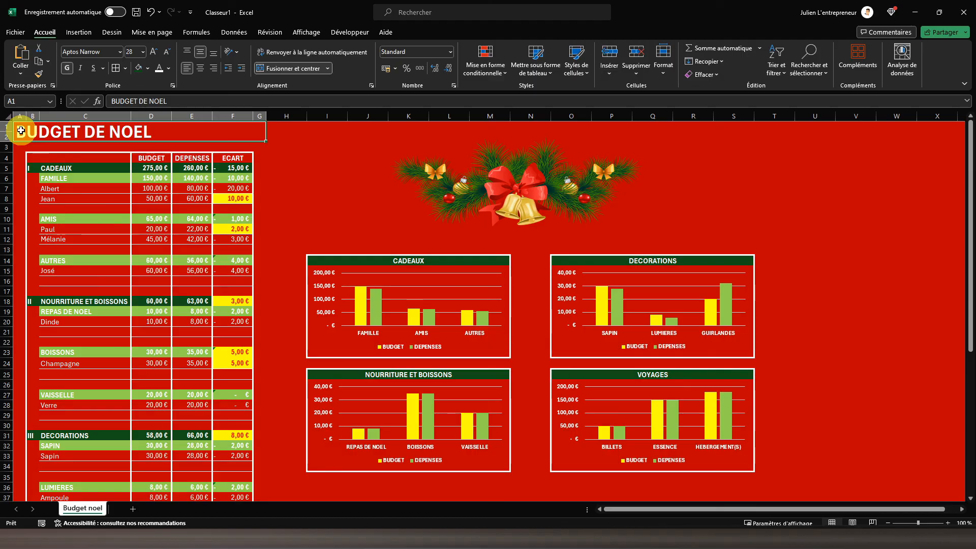